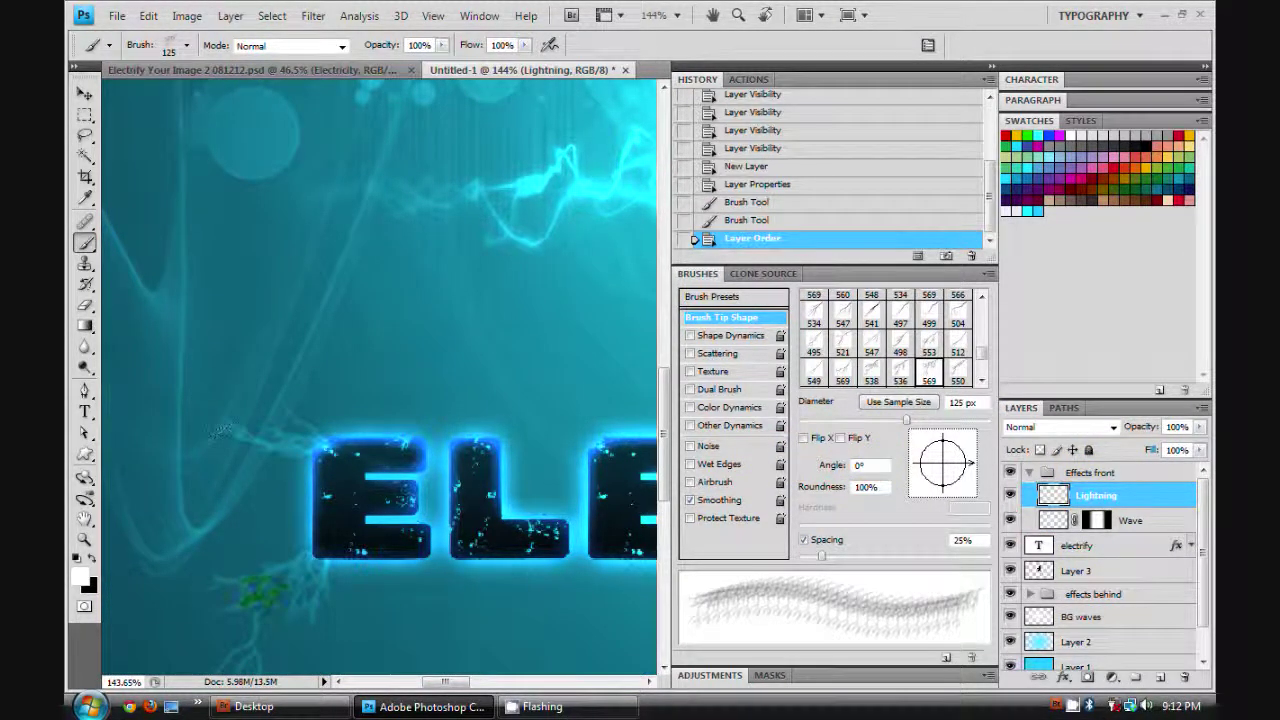
# - Stamp several overlapping 125 px lightning bolts on the Lightning layer beneath the letter L
pyautogui.click(448, 590)
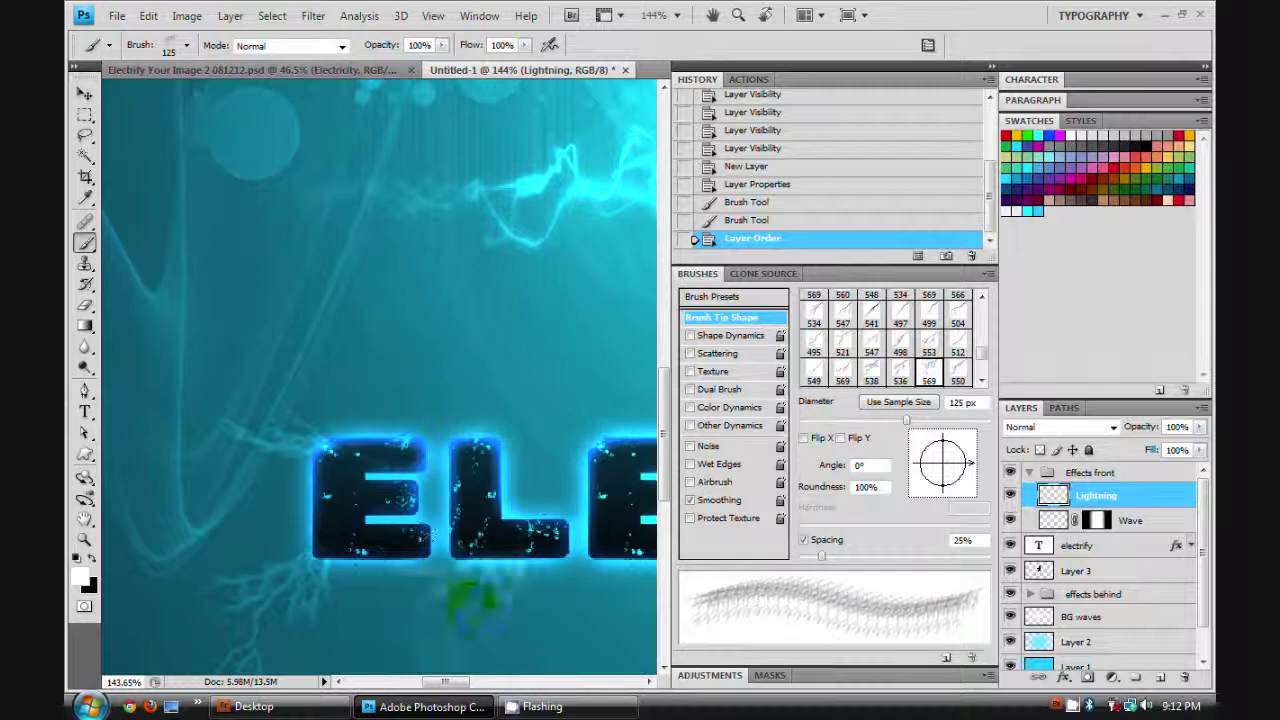
pyautogui.click(465, 594)
pyautogui.click(457, 604)
pyautogui.click(462, 600)
pyautogui.scroll(-5, 482, 410)
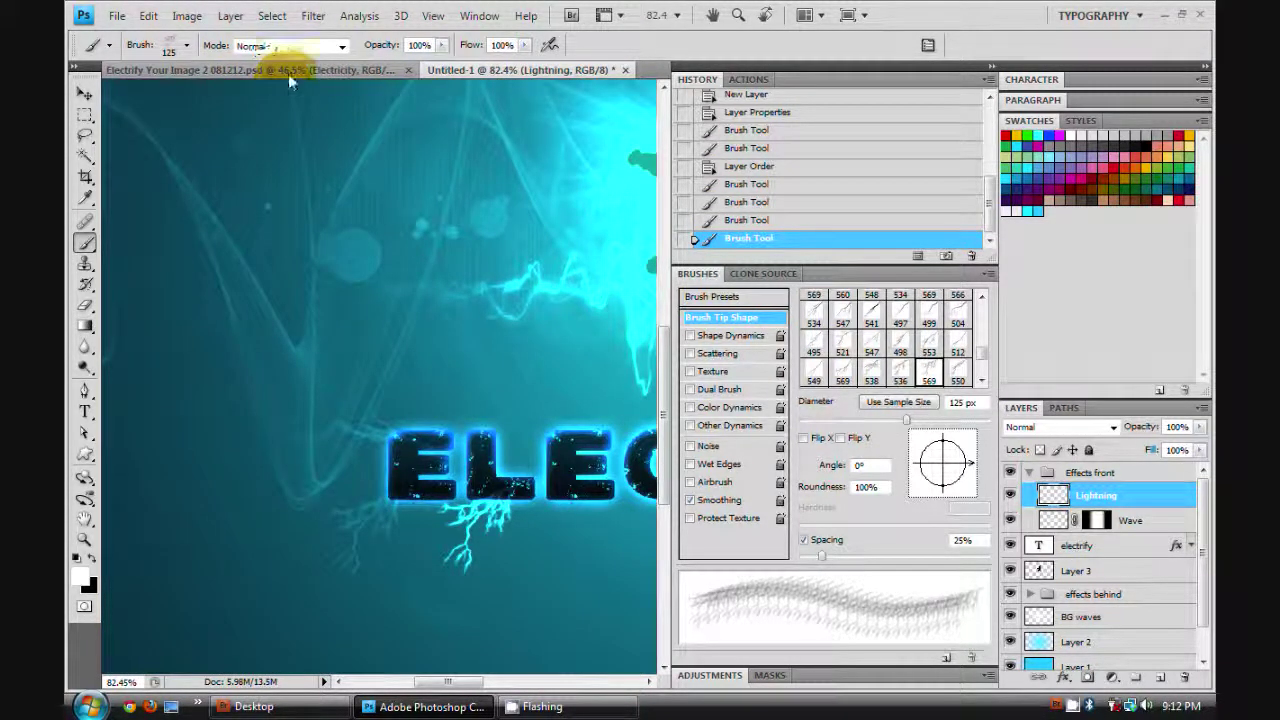
# - Examine the lightning around the title in the finished Electrify Your Image 2 document and return to the untitled document
pyautogui.click(290, 69)
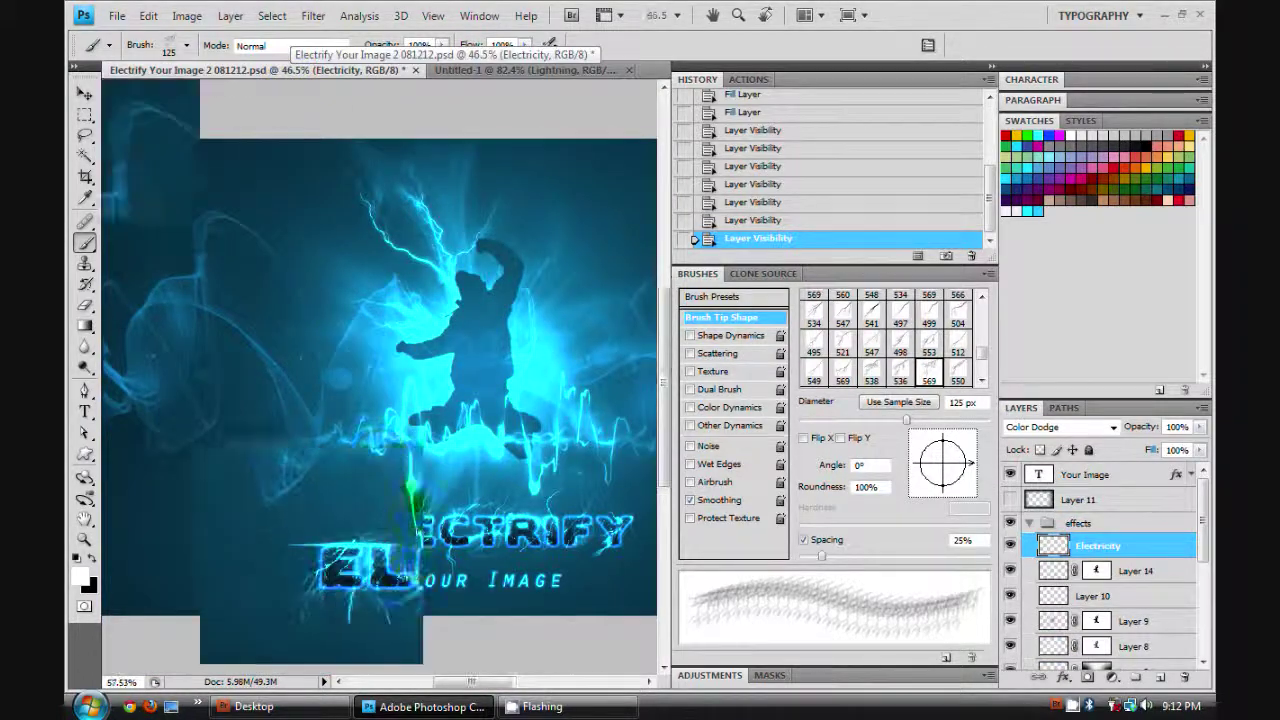
pyautogui.scroll(4, 368, 476)
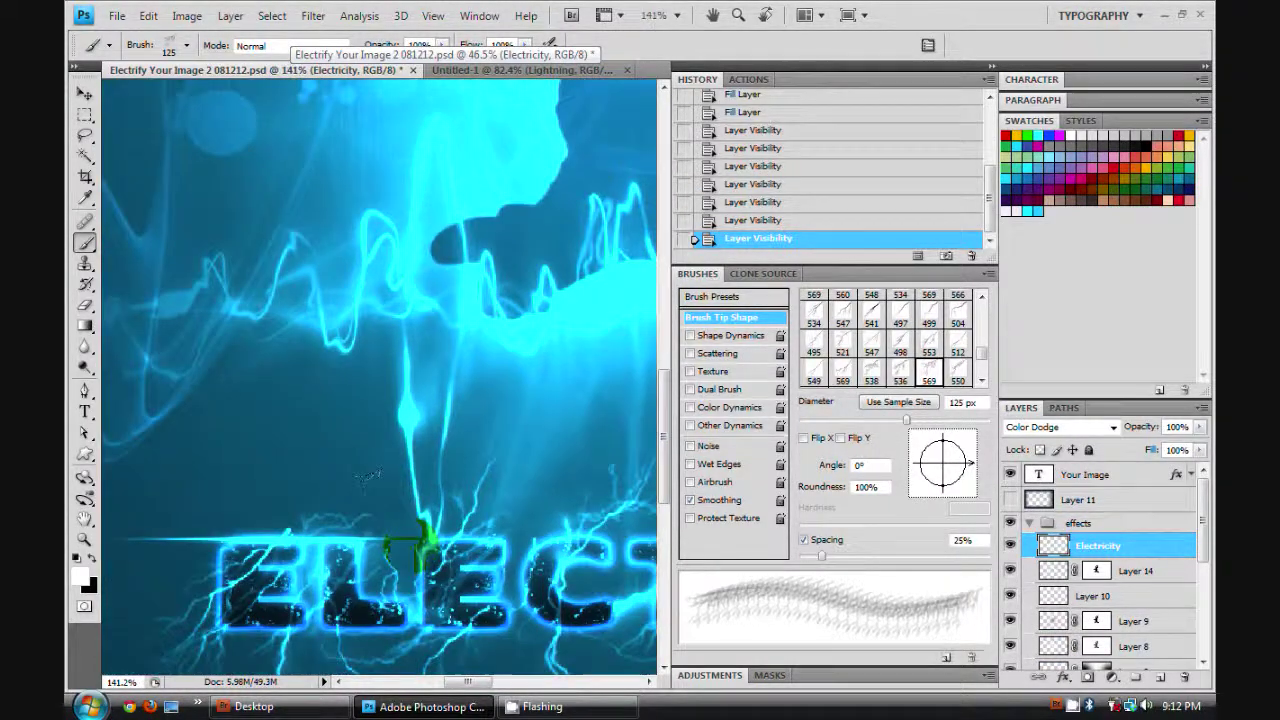
pyautogui.scroll(-3, 368, 476)
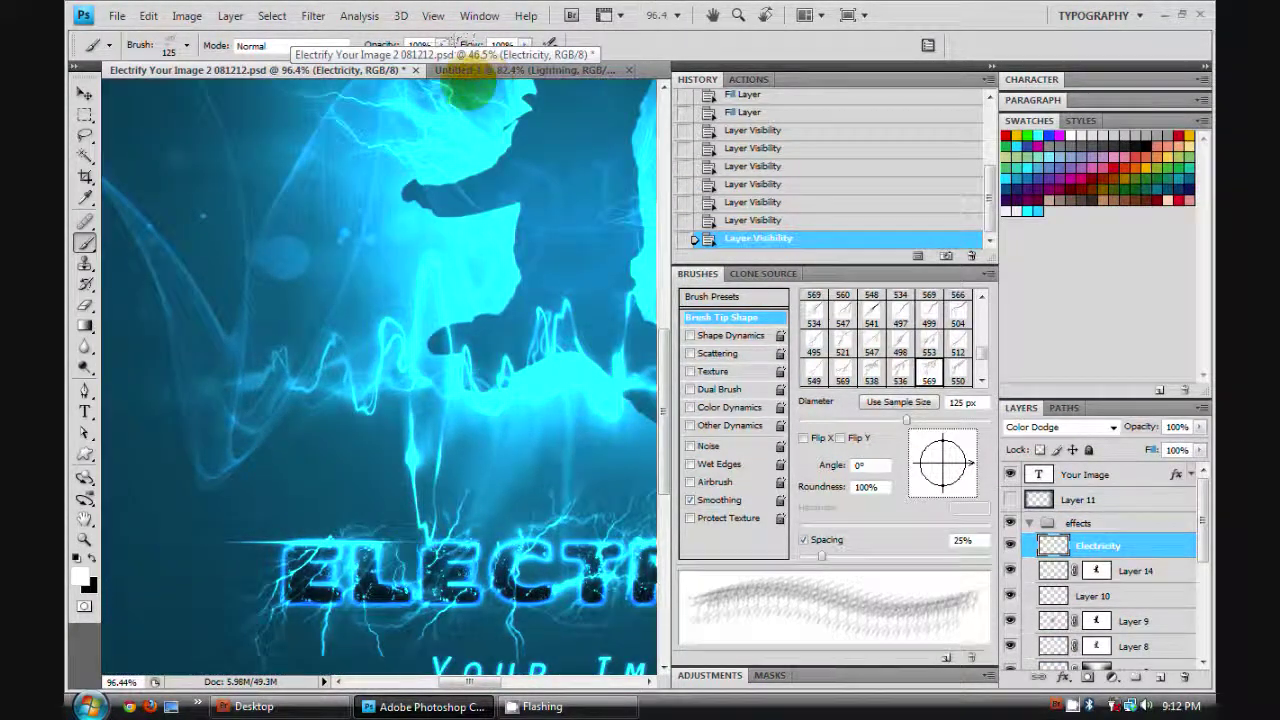
pyautogui.click(470, 70)
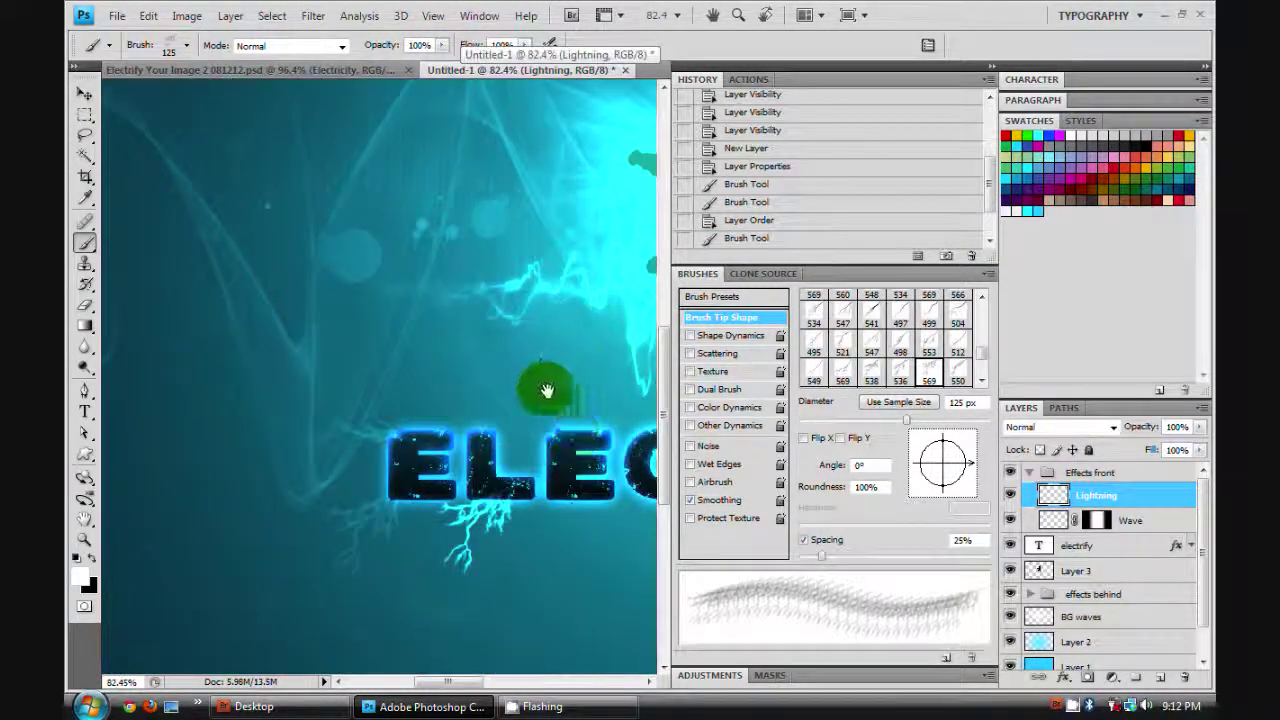
# - Stamp a 125 px lightning bolt below the second E and C, and a 576 px bolt below the title
pyautogui.moveTo(547, 390); pyautogui.dragTo(371, 337)
pyautogui.click(472, 468)
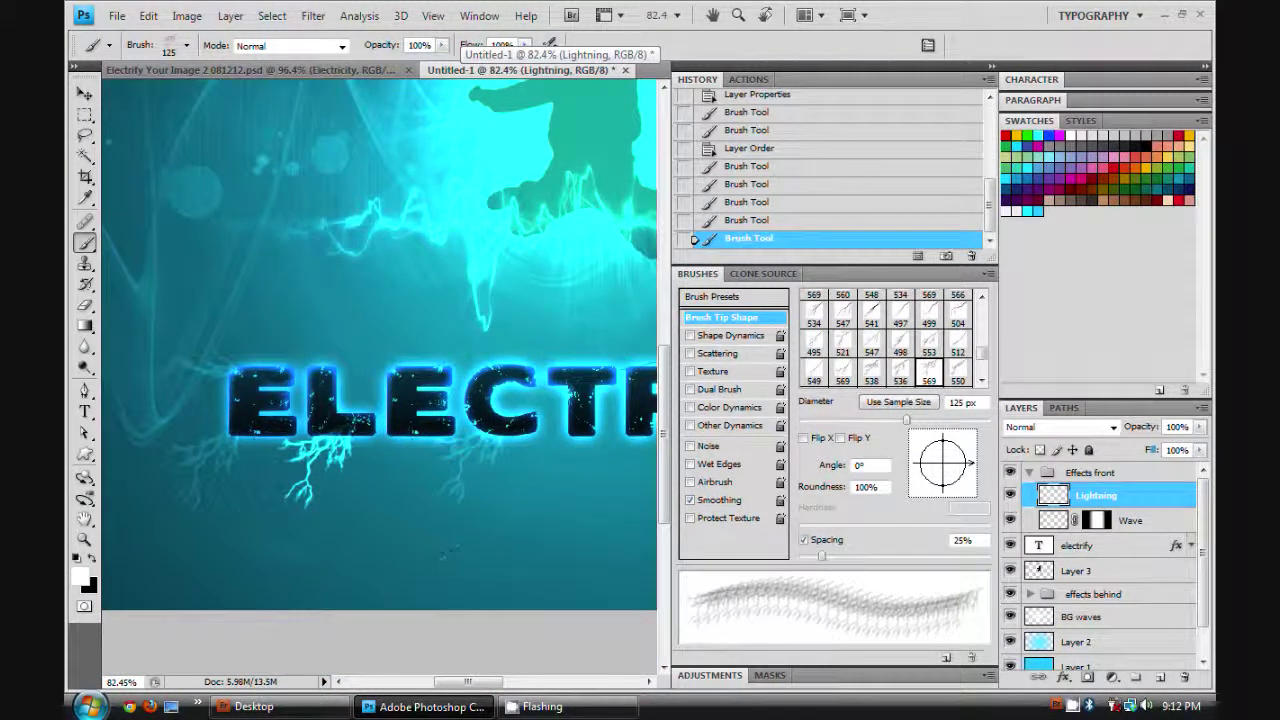
pyautogui.click(185, 46)
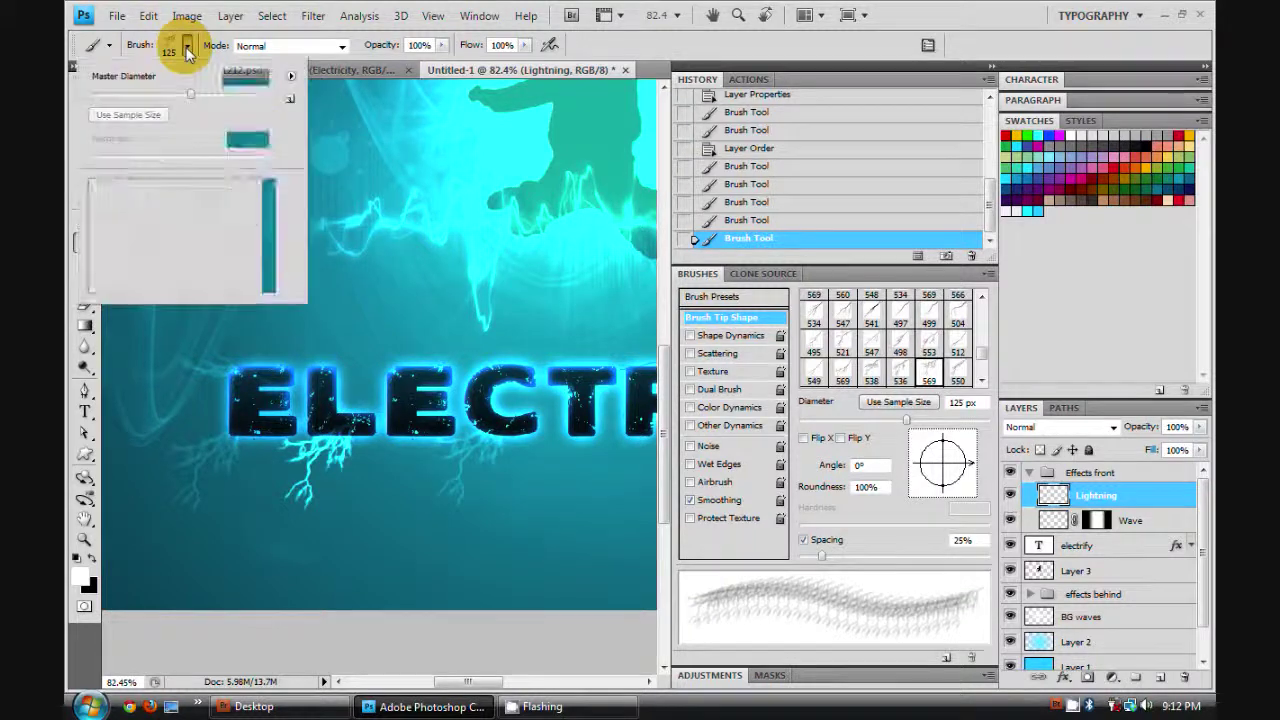
pyautogui.scroll(3, 202, 206)
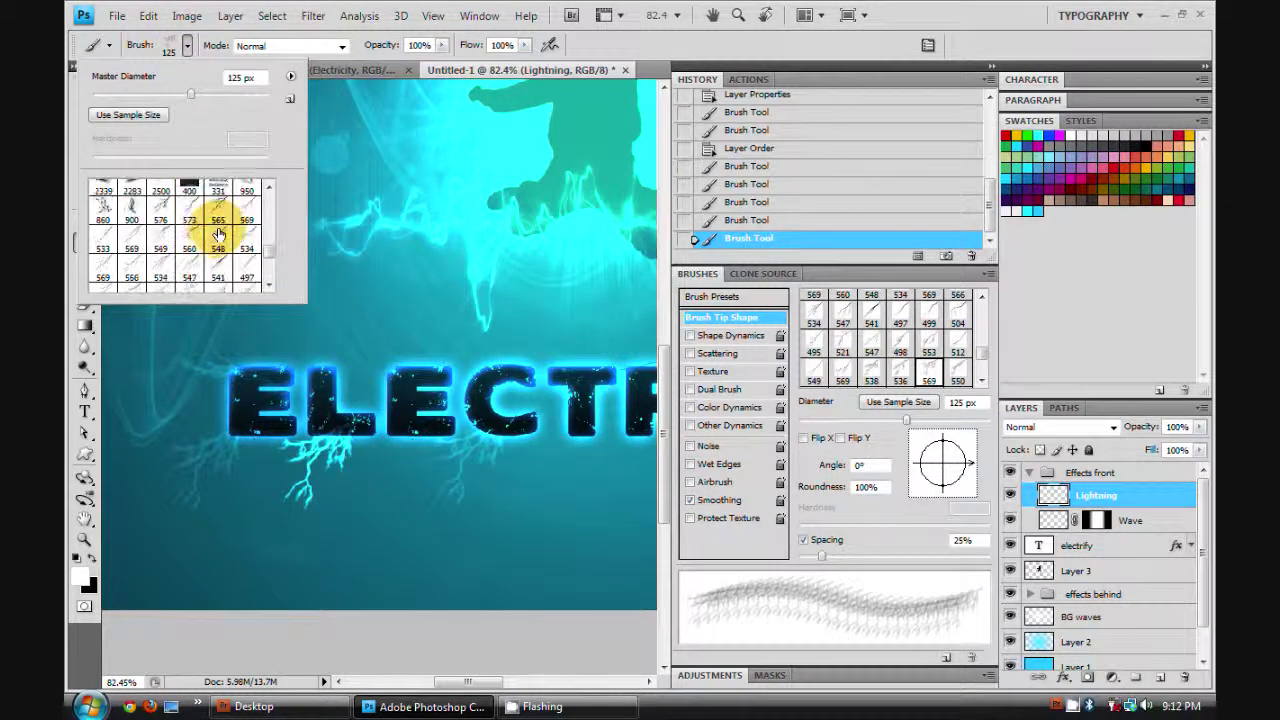
pyautogui.click(160, 219)
pyautogui.click(230, 618)
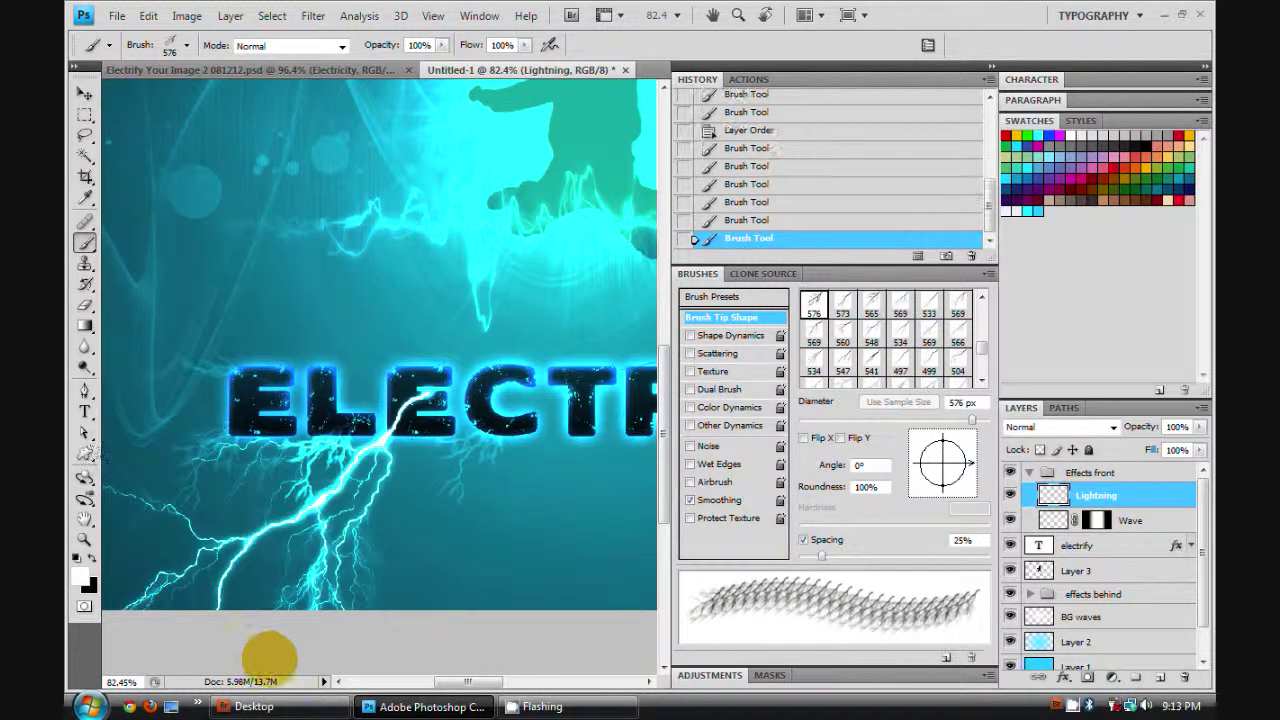
# - Undo all the lightning strokes and the layer reordering, back to the empty Lightning layer
pyautogui.hotkey('ctrl', 'z')
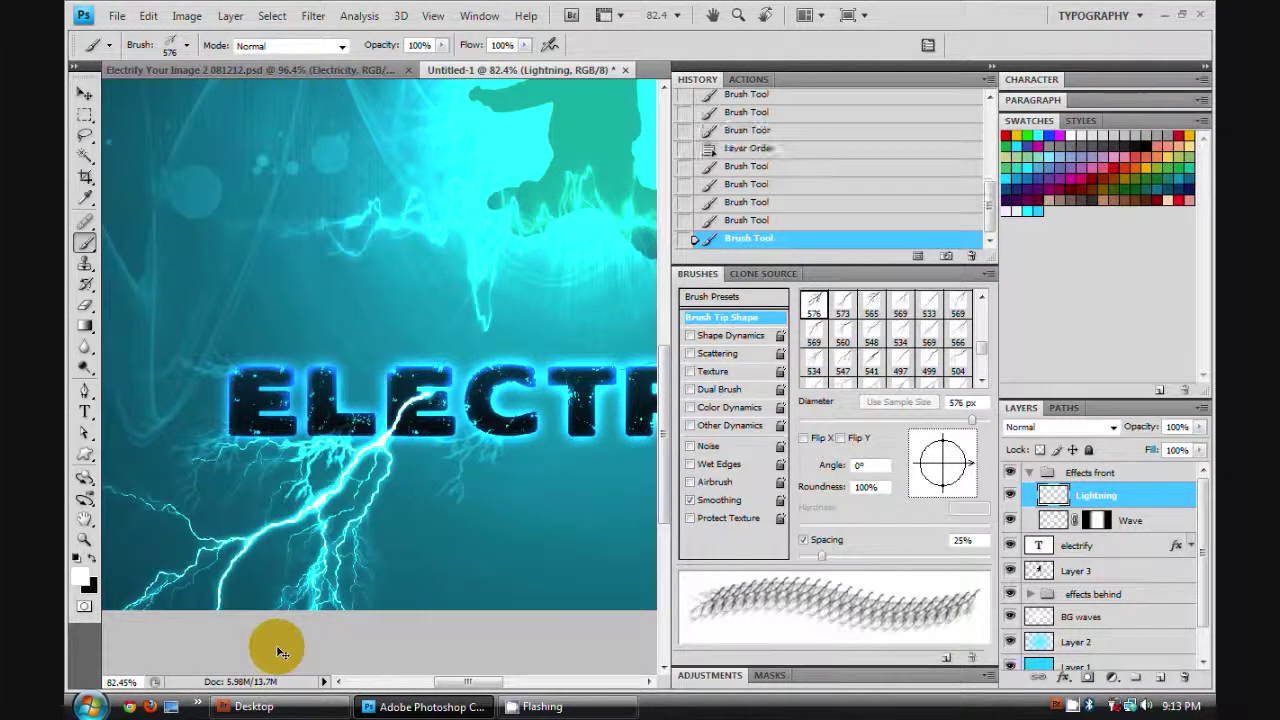
pyautogui.hotkey('ctrl', 'alt', 'z')
pyautogui.hotkey('ctrl', 'alt', 'z')
pyautogui.hotkey('ctrl', 'alt', 'z')
pyautogui.hotkey('ctrl', 'alt', 'z')
pyautogui.hotkey('ctrl', 'alt', 'z')
pyautogui.hotkey('ctrl', 'alt', 'z')
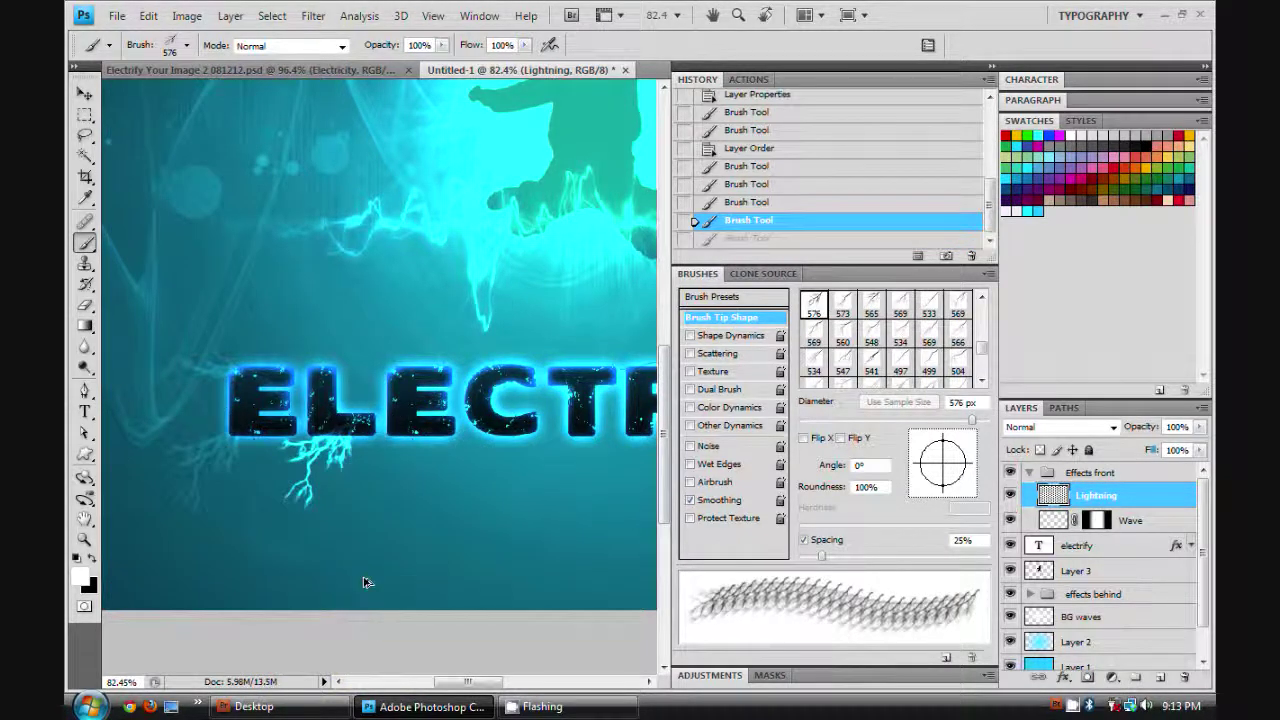
pyautogui.hotkey('ctrl', 'alt', 'z')
pyautogui.hotkey('ctrl', 'alt', 'z')
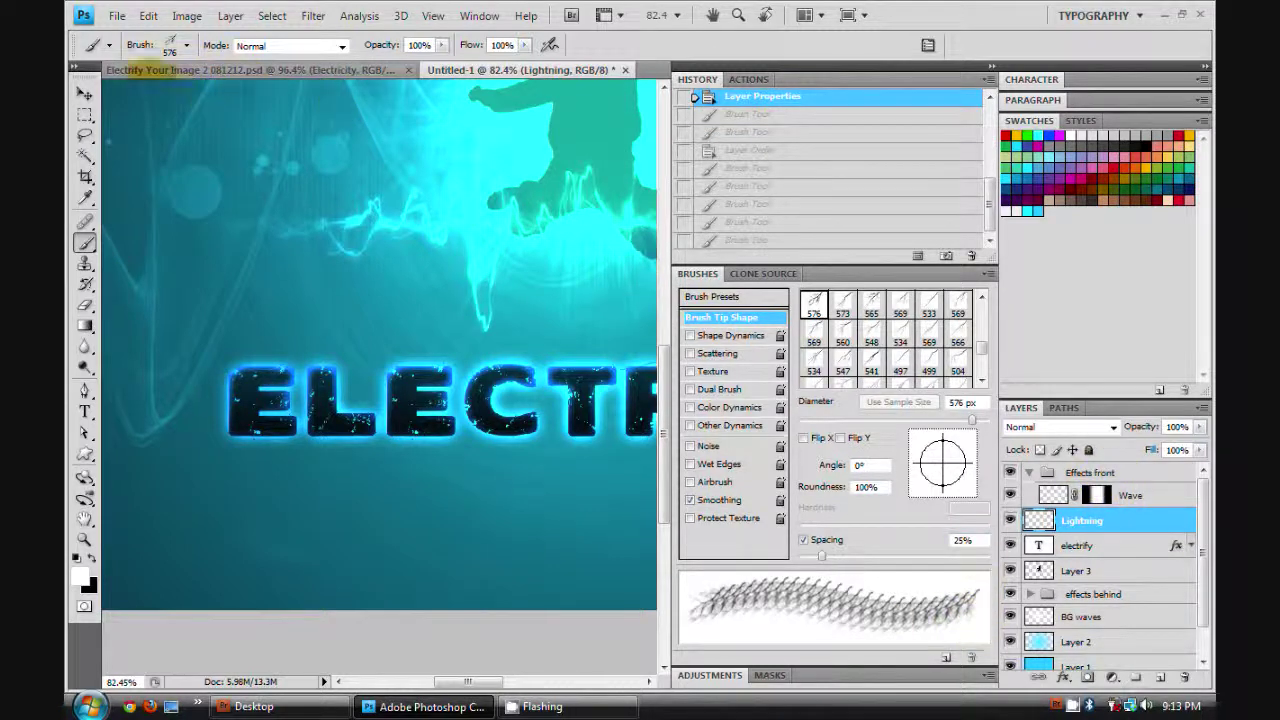
# - Try stamping the 576 px lightning brush at reduced sizes near the first E
pyautogui.click(187, 46)
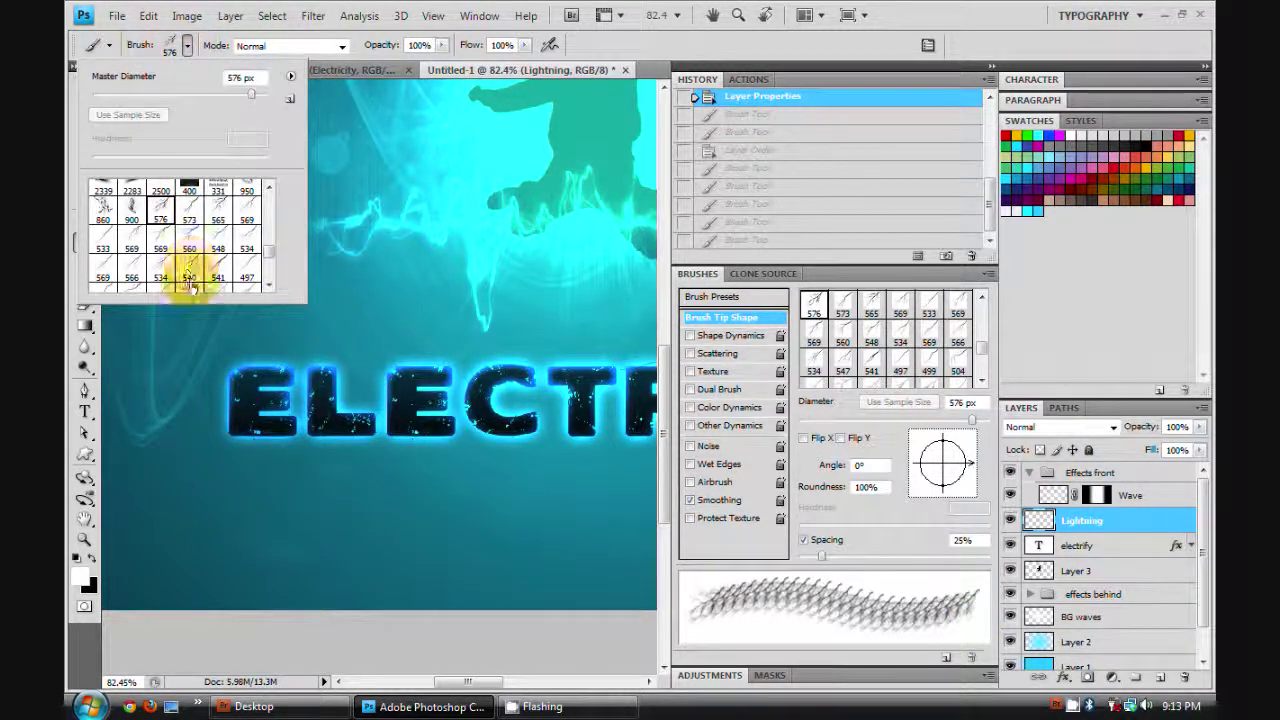
pyautogui.scroll(2, 186, 271)
pyautogui.click(360, 632)
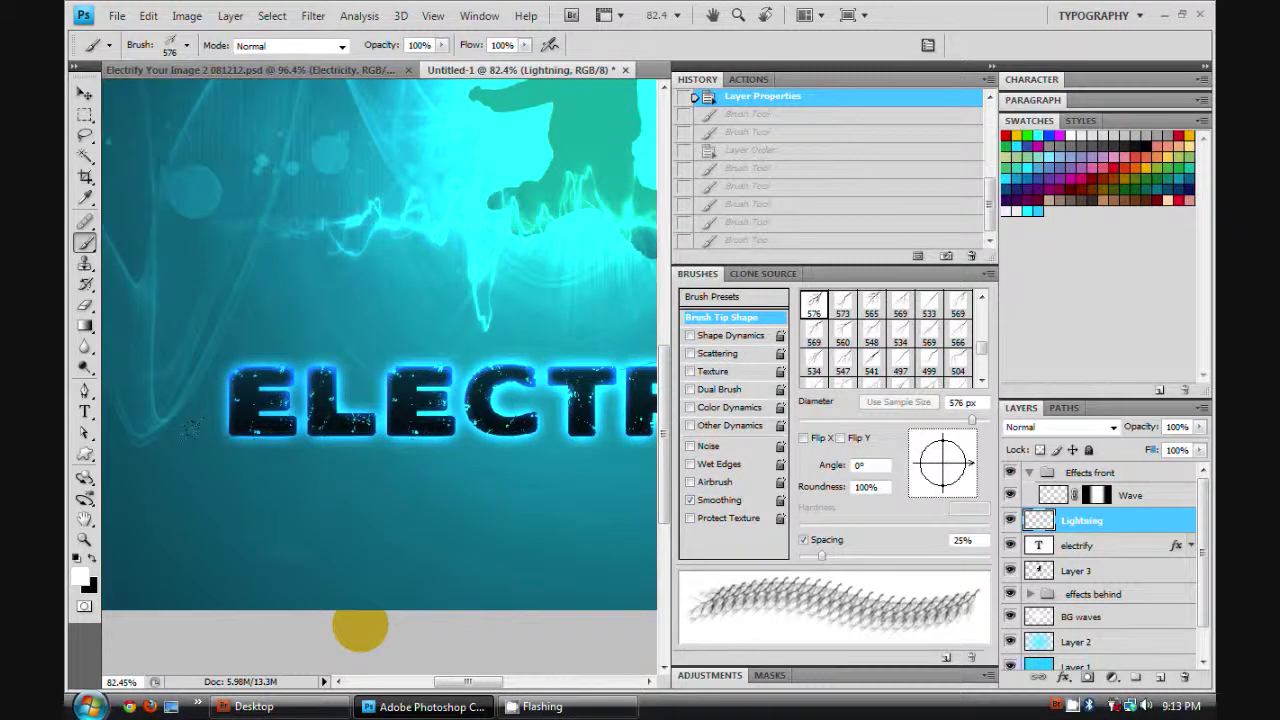
pyautogui.click(416, 638)
pyautogui.hotkey('ctrl', 'z')
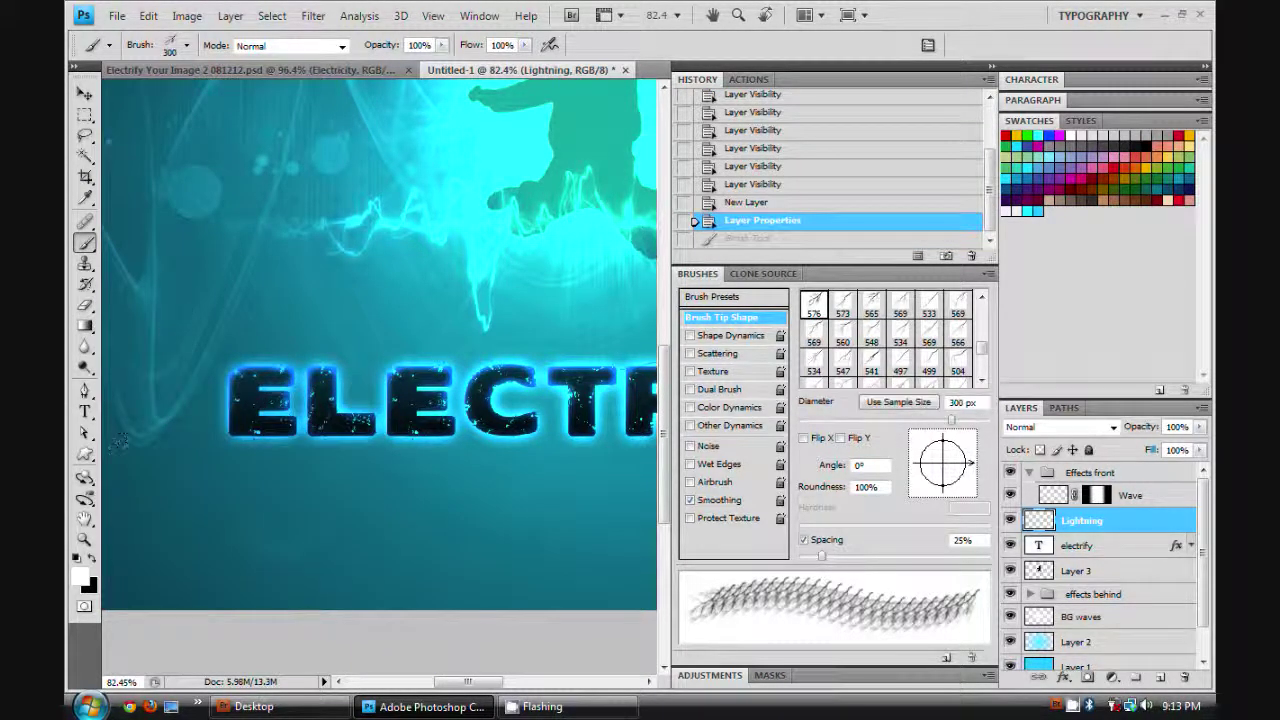
pyautogui.press('[')
pyautogui.press('[')
pyautogui.press('[')
pyautogui.click(185, 478)
pyautogui.hotkey('ctrl', 'z')
# - Stamp a 100 px lightning bolt off the first E's lower-left corner and move the Lightning layer above the Wave layer
pyautogui.press('[')
pyautogui.press('[')
pyautogui.press('[')
pyautogui.click(200, 440)
pyautogui.moveTo(1085, 520); pyautogui.dragTo(1137, 486)
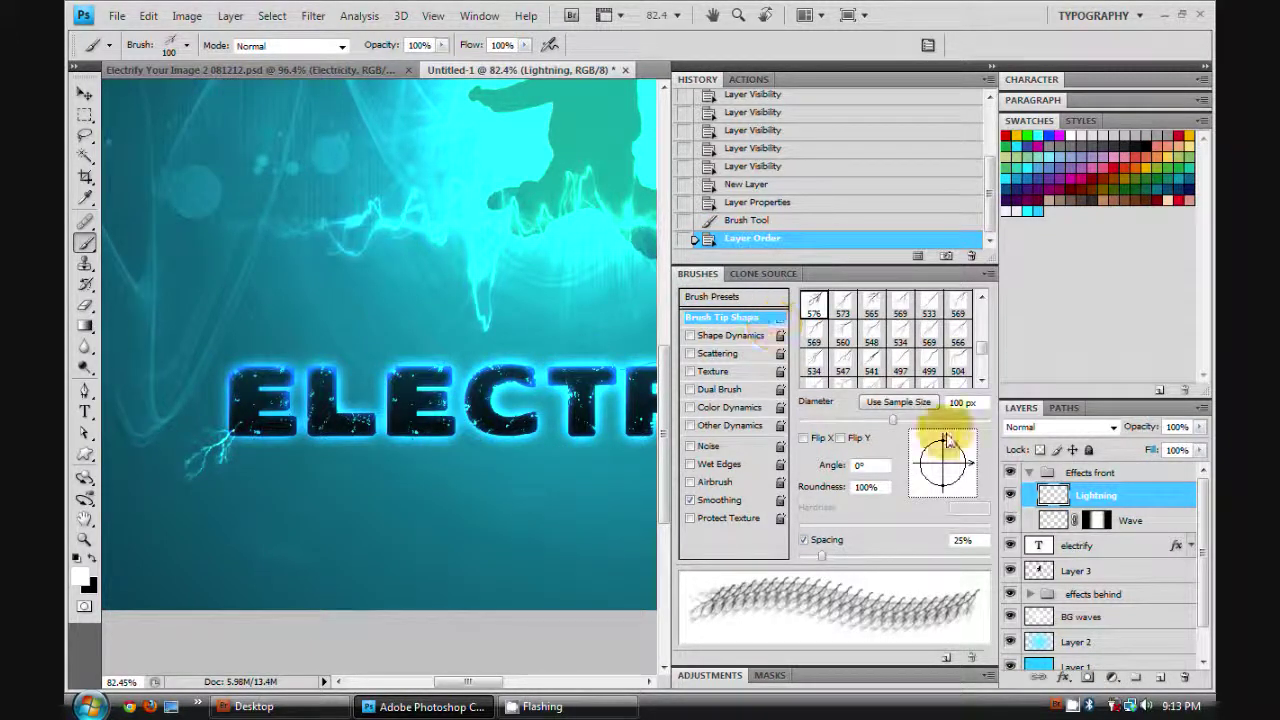
# - Set the brush angle to -107° and roundness to 72%, and stamp a bolt above the letter C
pyautogui.moveTo(945, 432)
pyautogui.mouseDown()
pyautogui.moveTo(955, 478)
pyautogui.moveTo(940, 471)
pyautogui.moveTo(950, 466)
pyautogui.mouseUp()
pyautogui.click(498, 333)
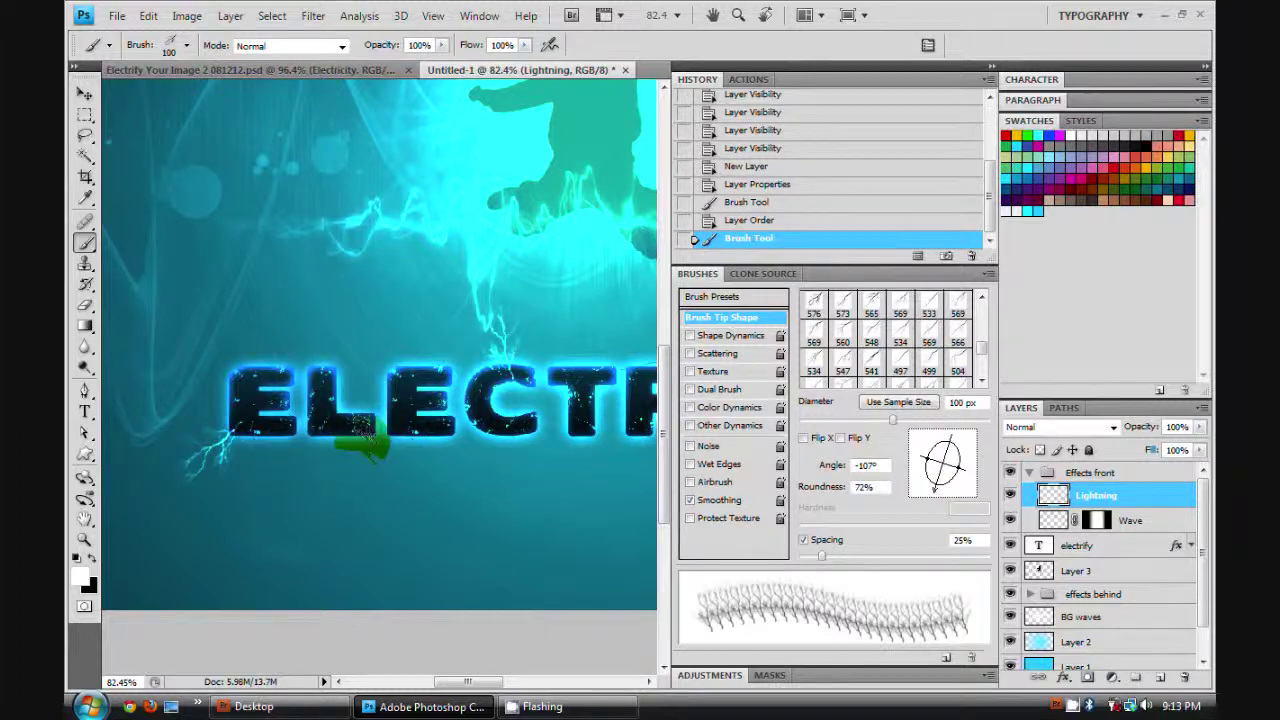
pyautogui.click(186, 45)
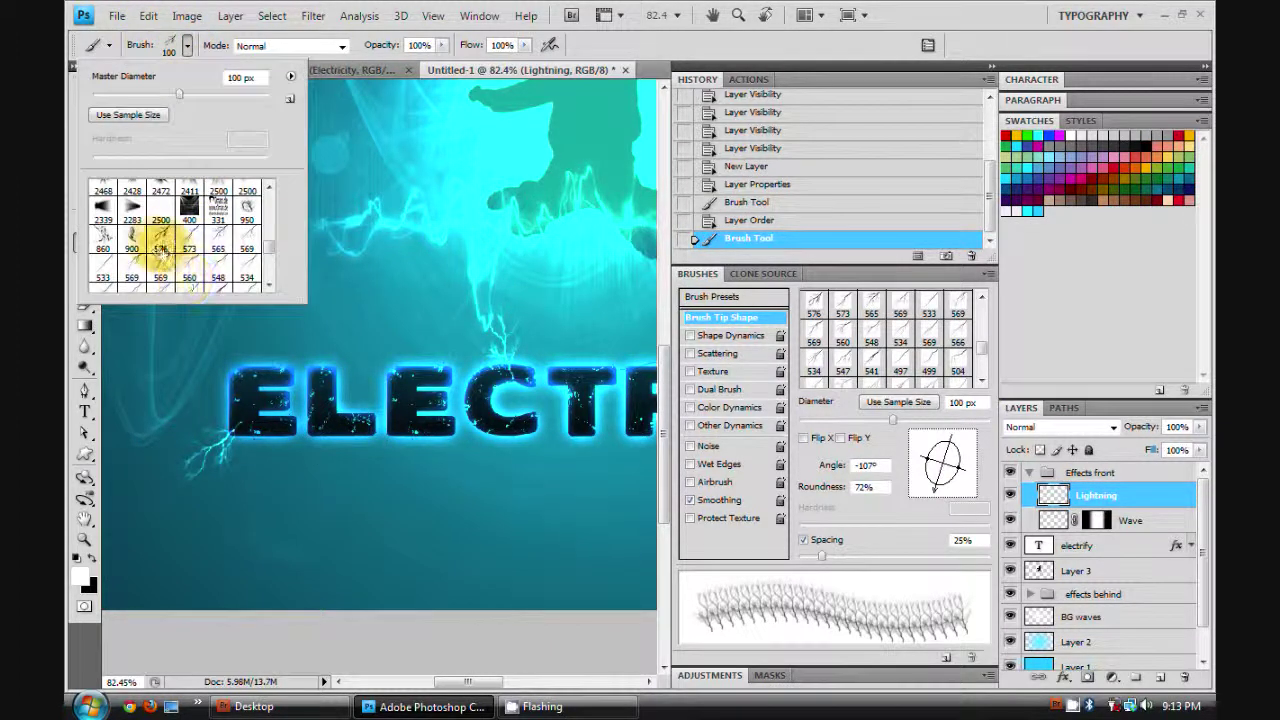
pyautogui.click(138, 243)
pyautogui.click(429, 347)
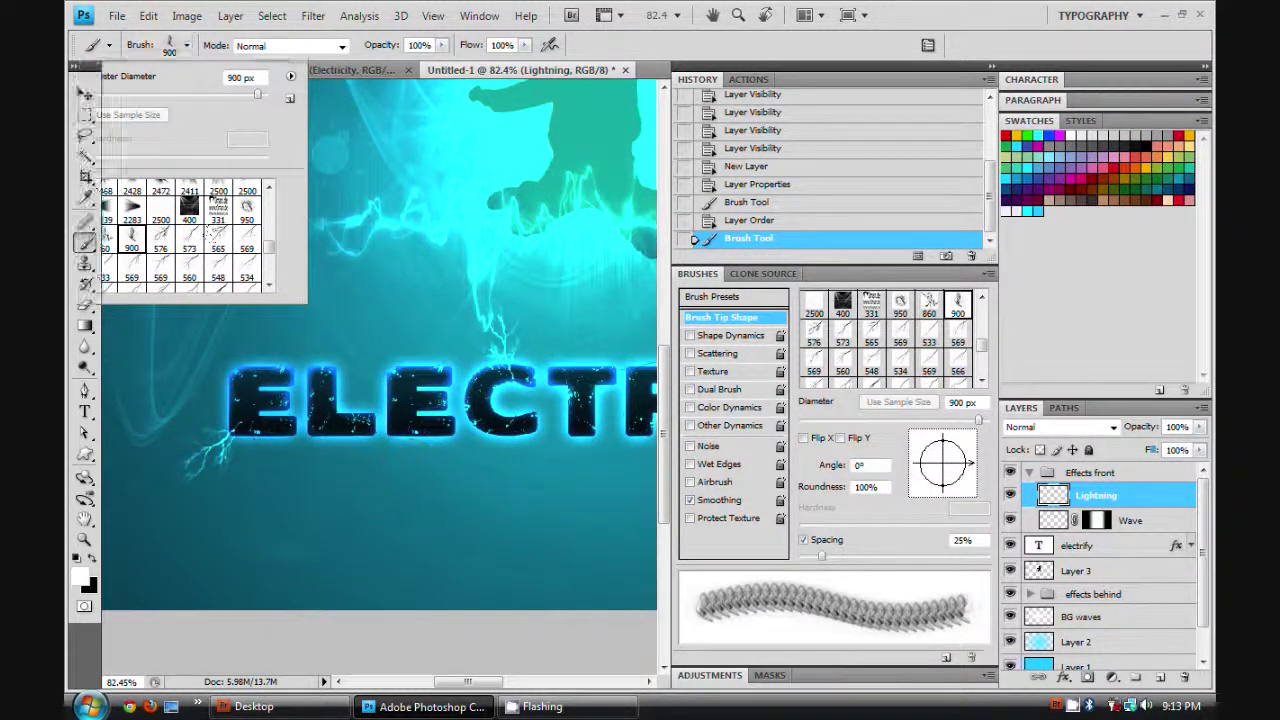
pyautogui.hotkey('ctrl', 'z')
# - Choose the 565 px lightning brush, rotate it to 90°, and stamp a reduced bolt beneath the gap between second E and C
pyautogui.click(176, 45)
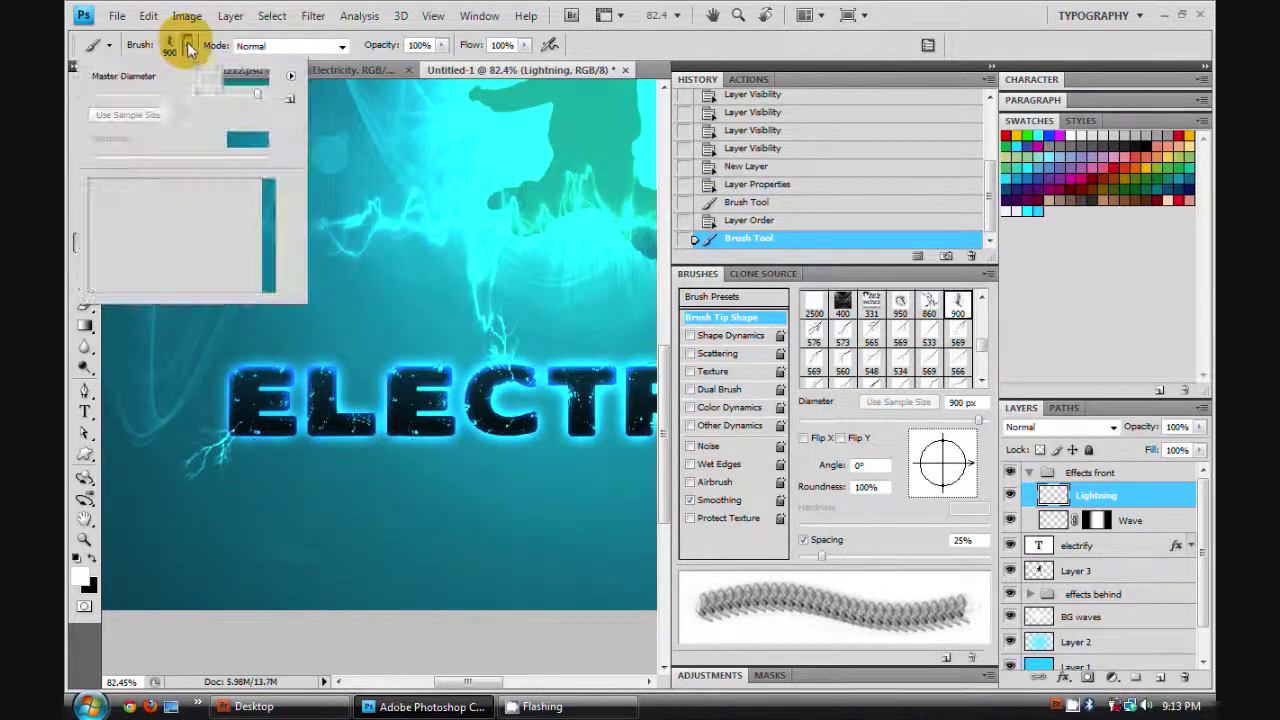
pyautogui.click(220, 240)
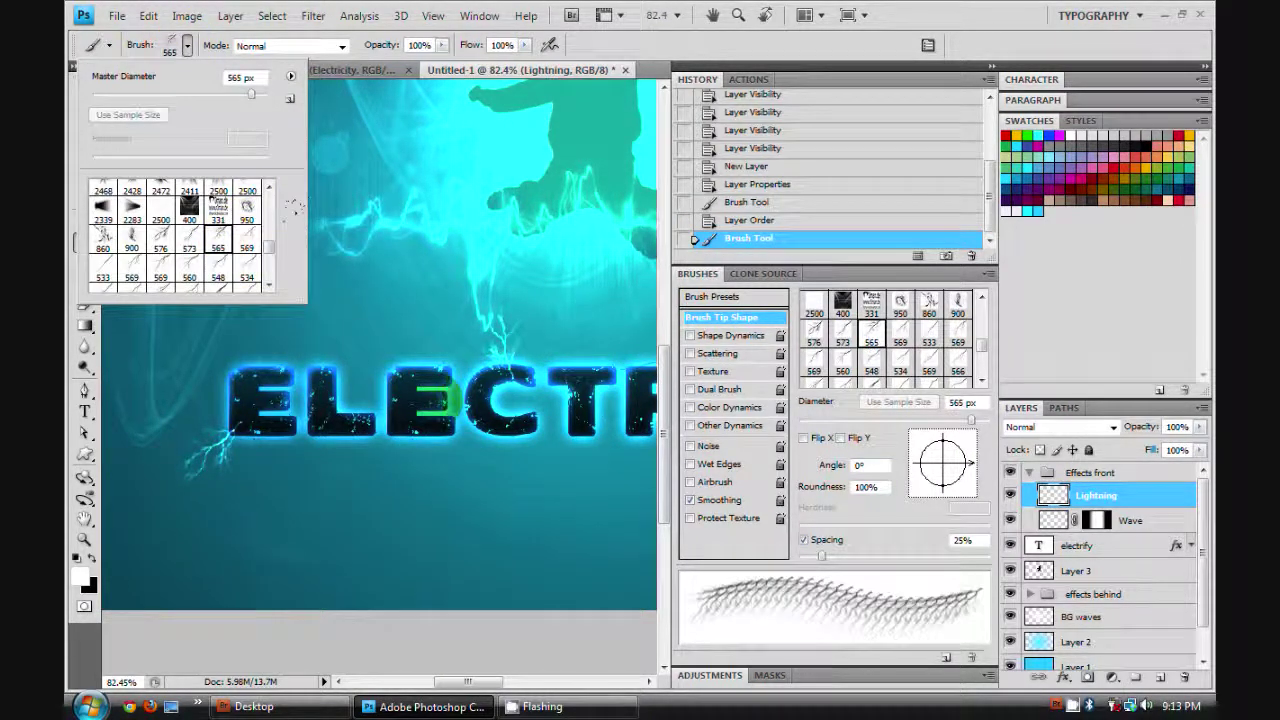
pyautogui.click(940, 465)
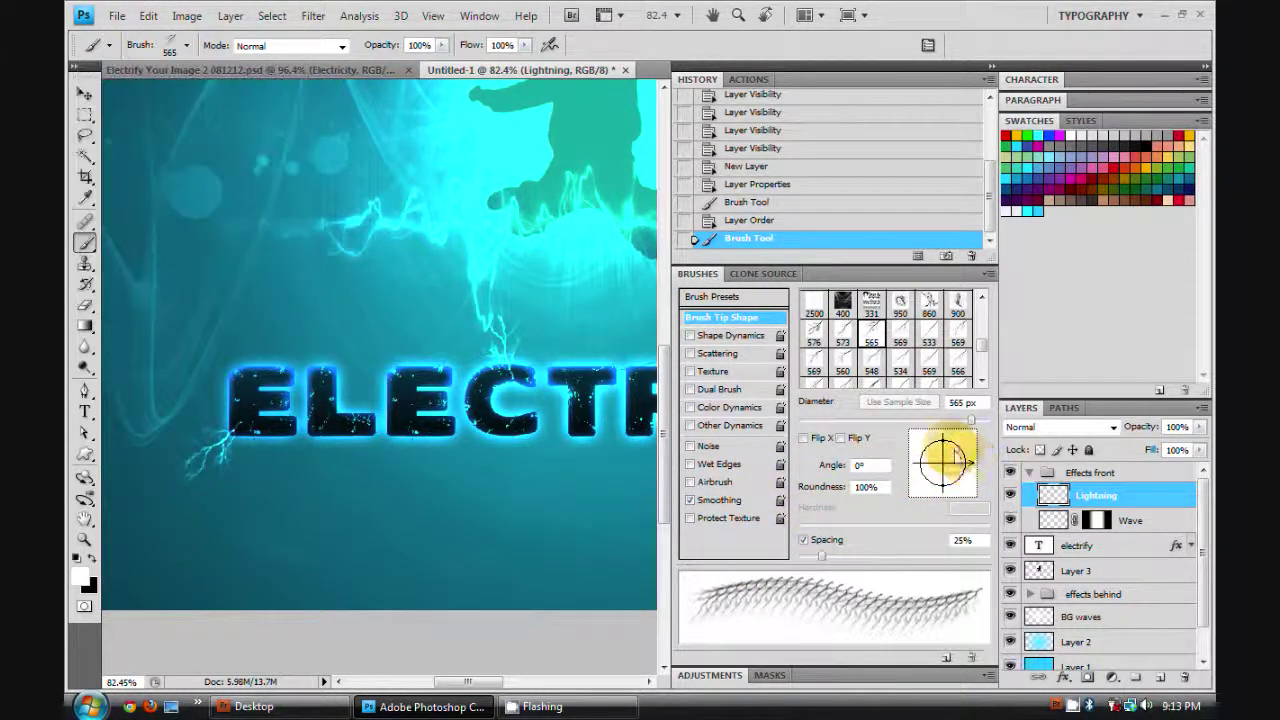
pyautogui.moveTo(940, 465)
pyautogui.mouseDown()
pyautogui.moveTo(960, 445)
pyautogui.moveTo(944, 440)
pyautogui.mouseUp()
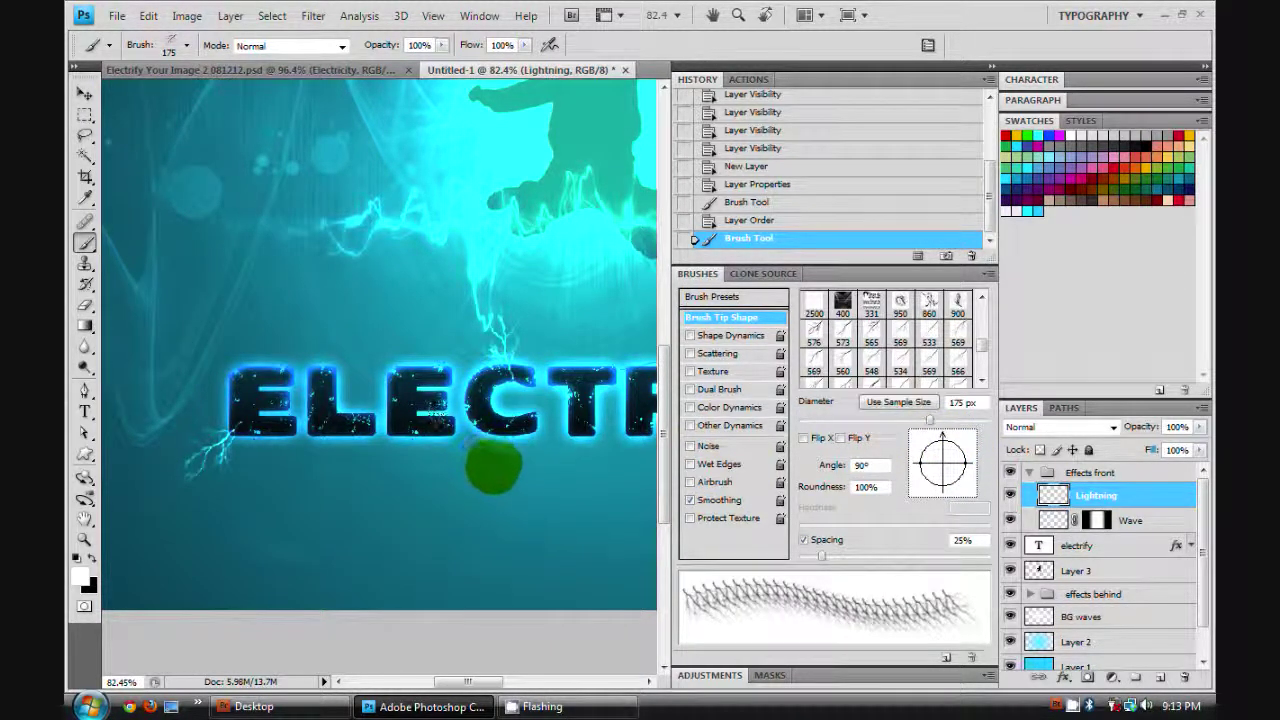
pyautogui.click(460, 445)
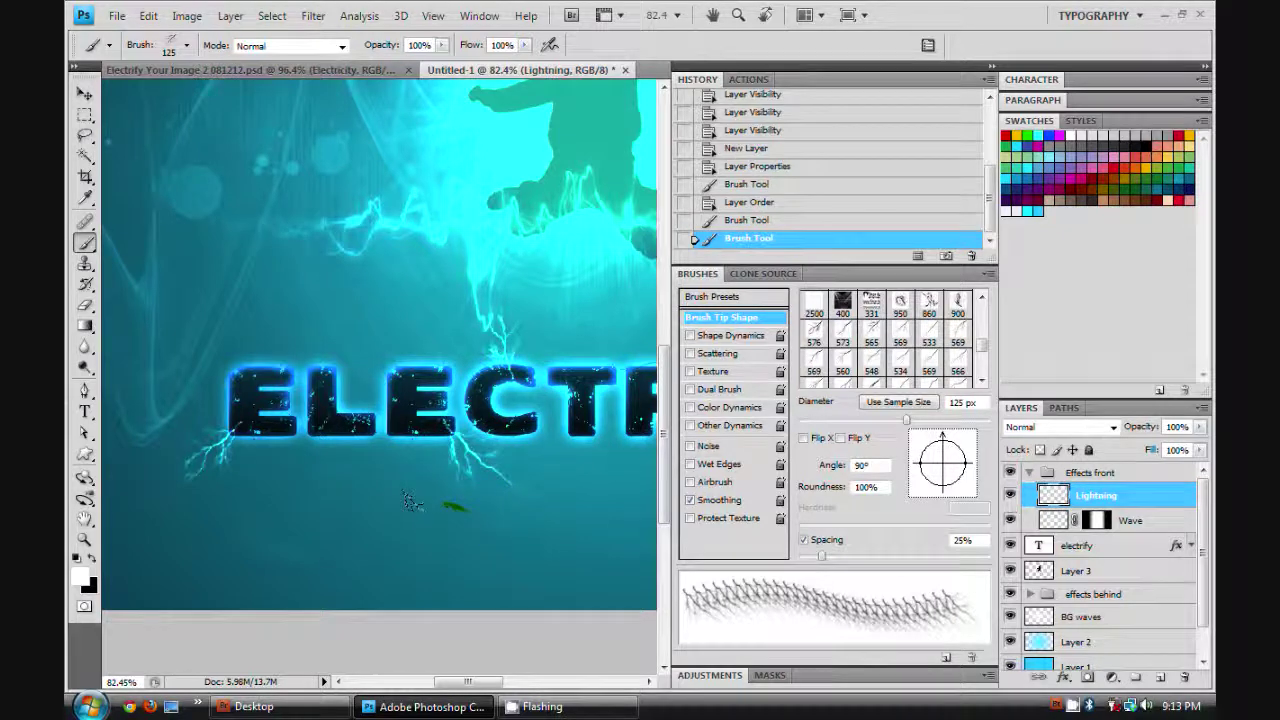
# - Choose the 541 px lightning brush, undo its oversized test bolt, and reduce the brush size to 200 px
pyautogui.click(185, 45)
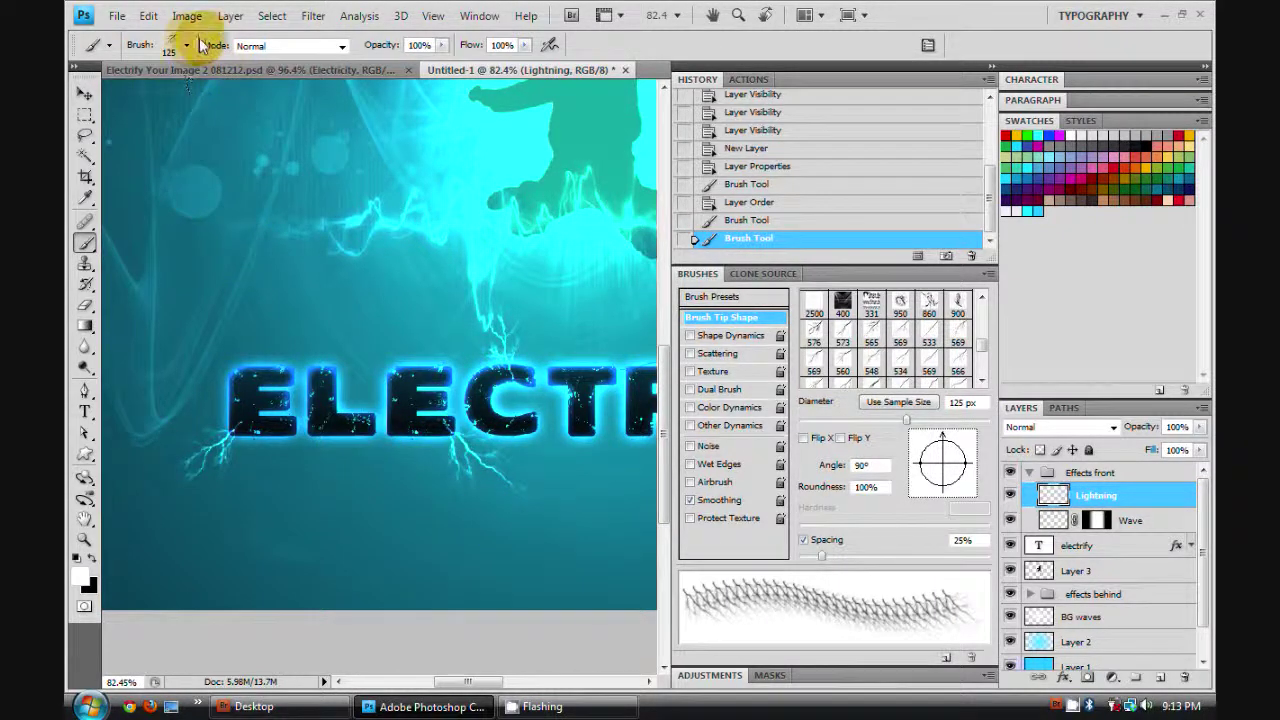
pyautogui.click(250, 245)
pyautogui.scroll(-1, 253, 245)
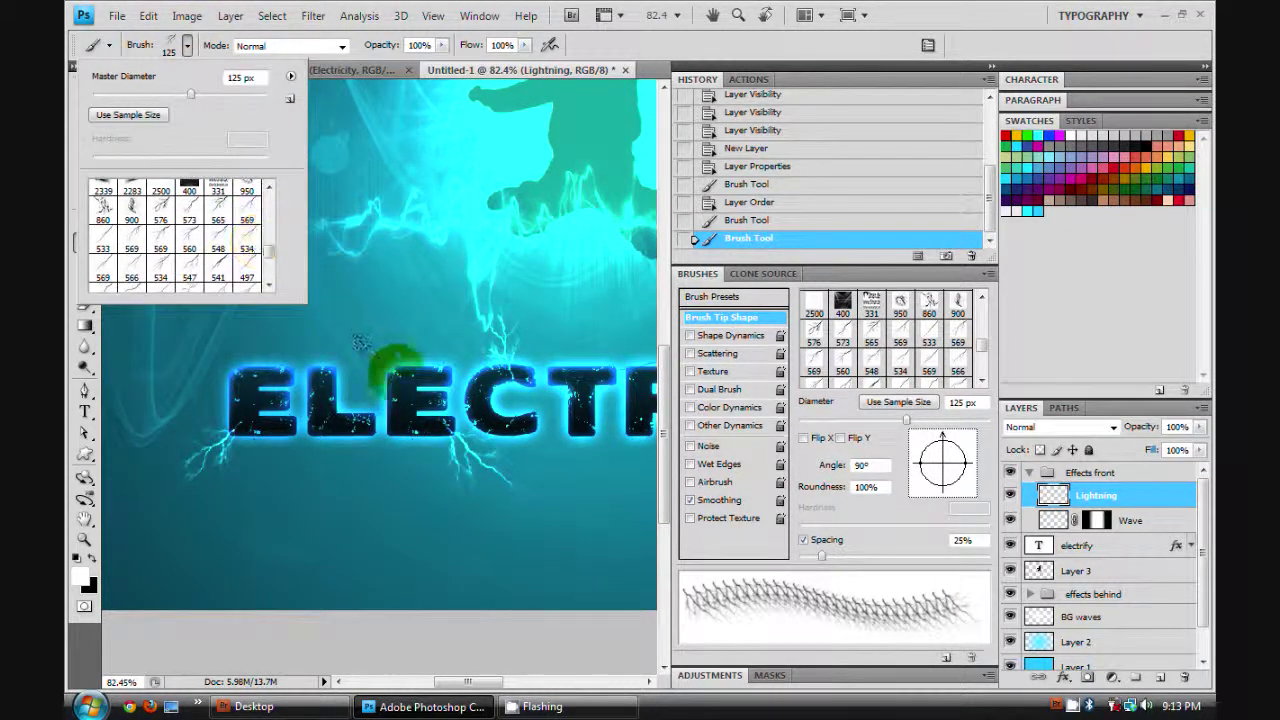
pyautogui.click(220, 270)
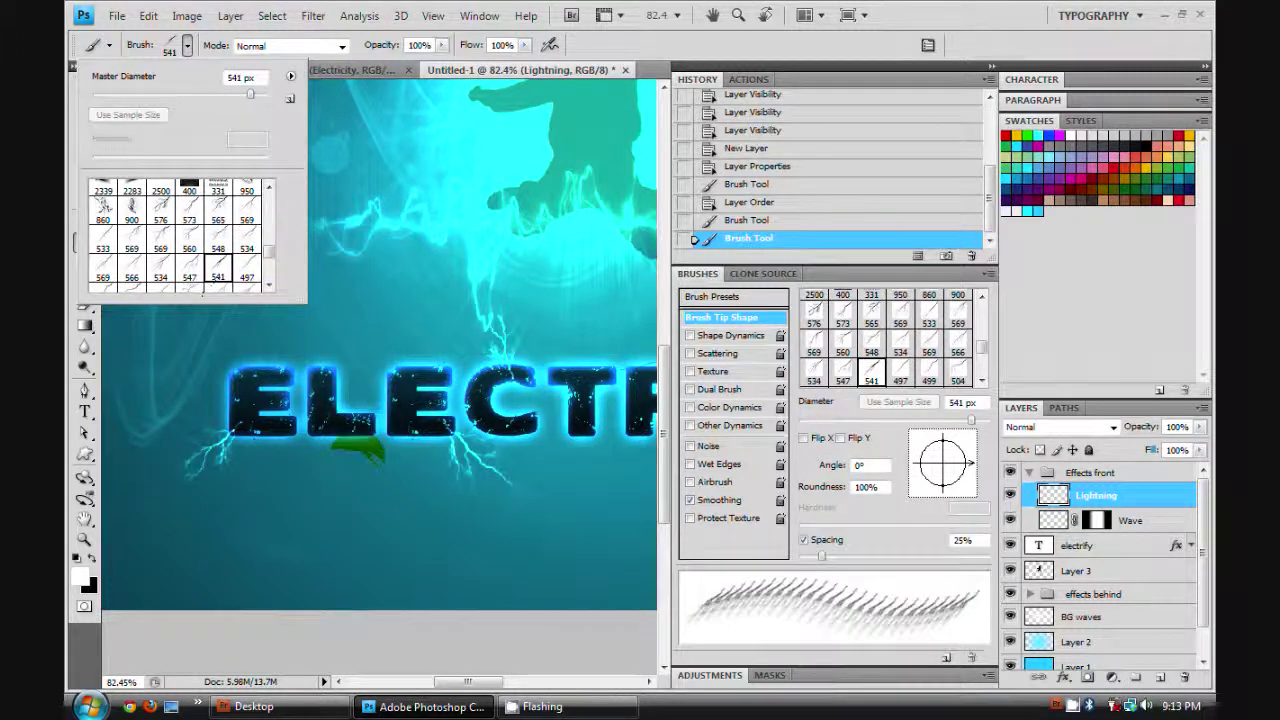
pyautogui.click(346, 450)
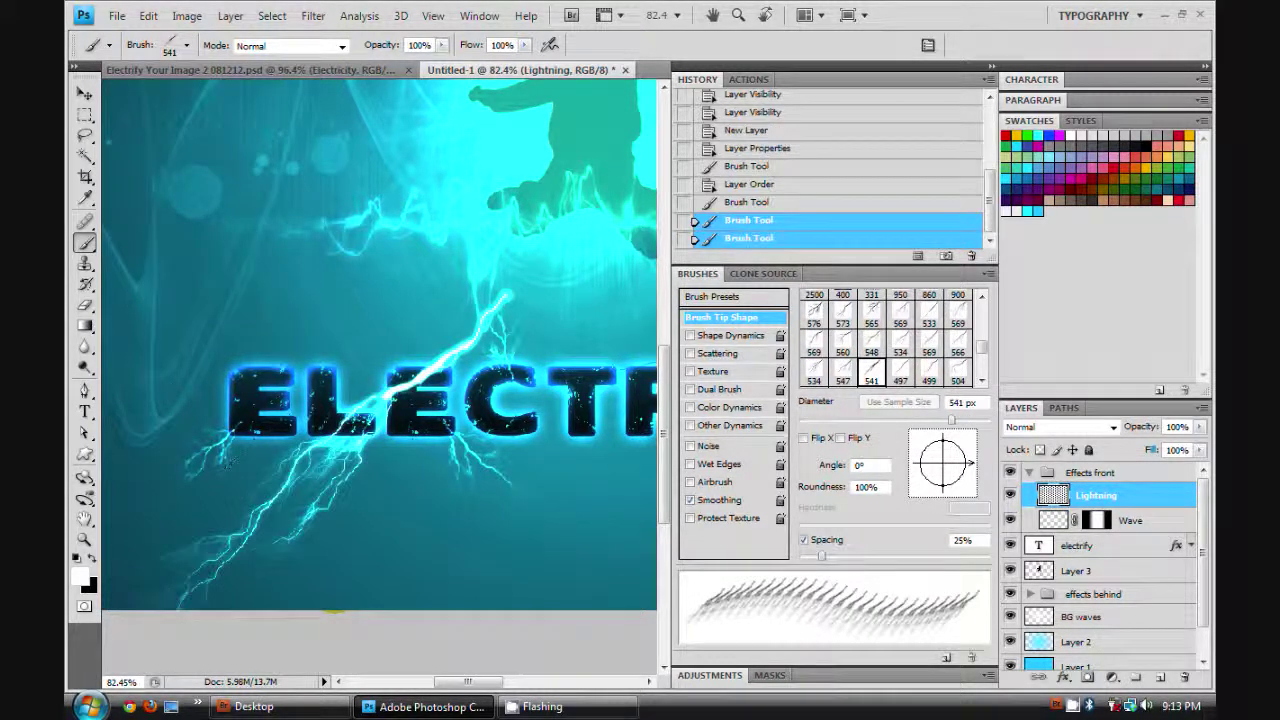
pyautogui.press('[')
pyautogui.press('[')
pyautogui.press('[')
pyautogui.press('[')
pyautogui.press('[')
pyautogui.hotkey('ctrl', 'z')
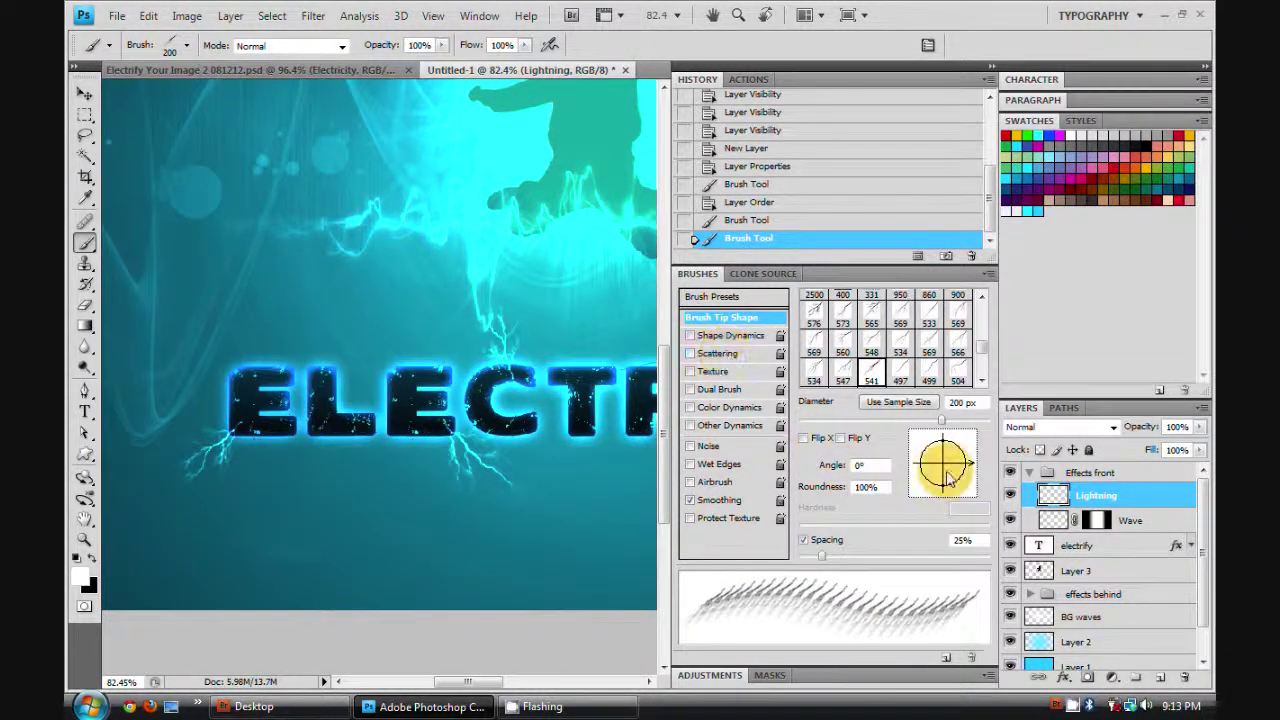
# - Rotate the 200 px lightning brush to -149° and stamp a bolt linking the second E's top to the wave above
pyautogui.moveTo(968, 463)
pyautogui.mouseDown()
pyautogui.moveTo(958, 484)
pyautogui.moveTo(920, 478)
pyautogui.mouseUp()
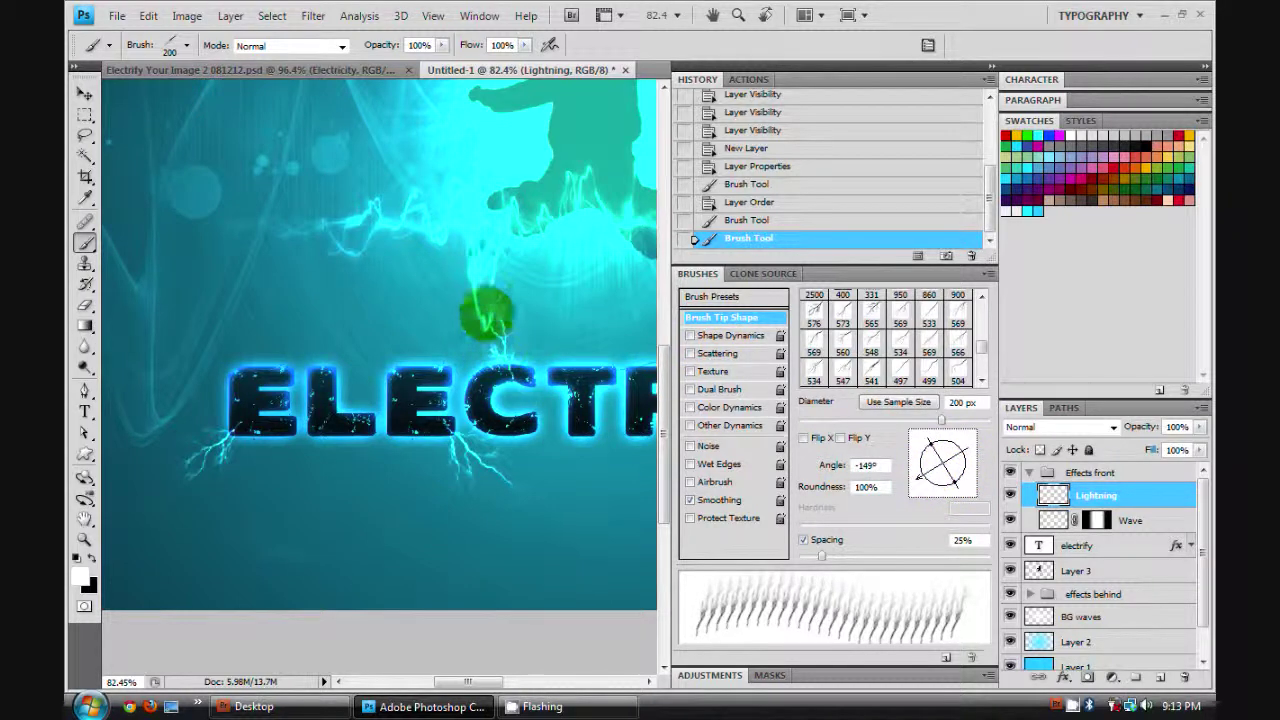
pyautogui.click(443, 292)
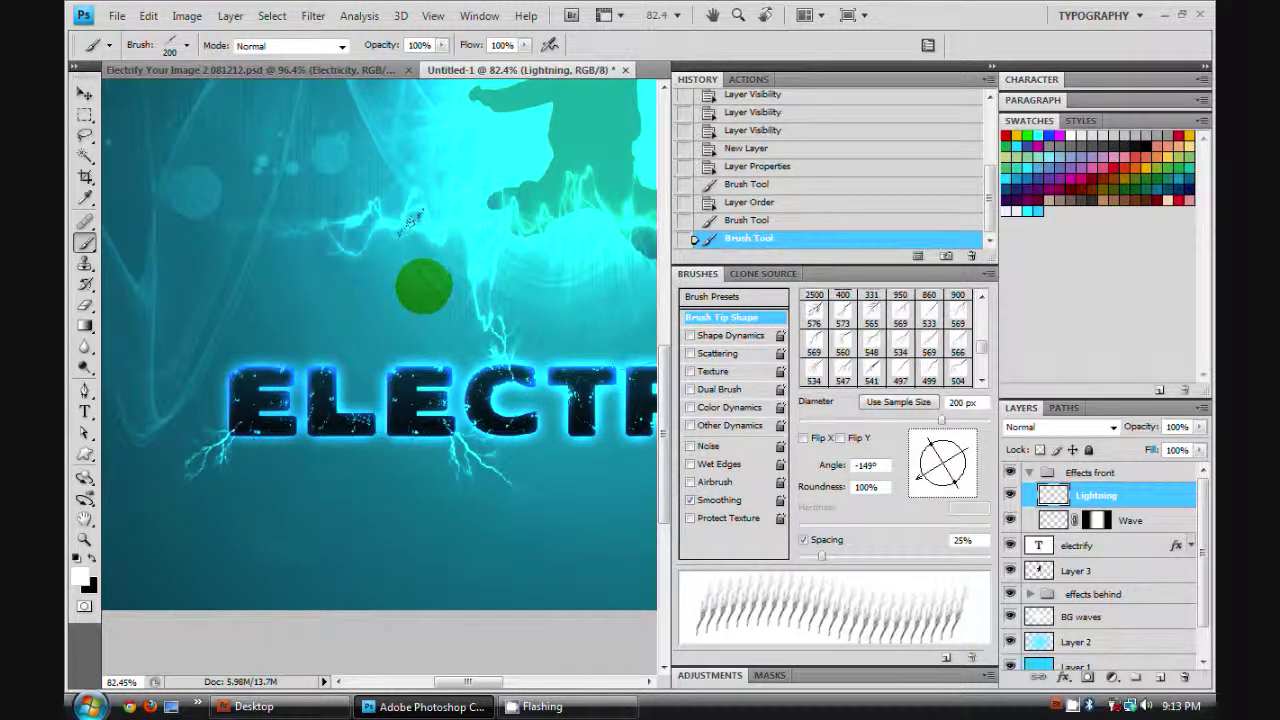
pyautogui.click(424, 290)
pyautogui.moveTo(495, 277); pyautogui.dragTo(329, 263)
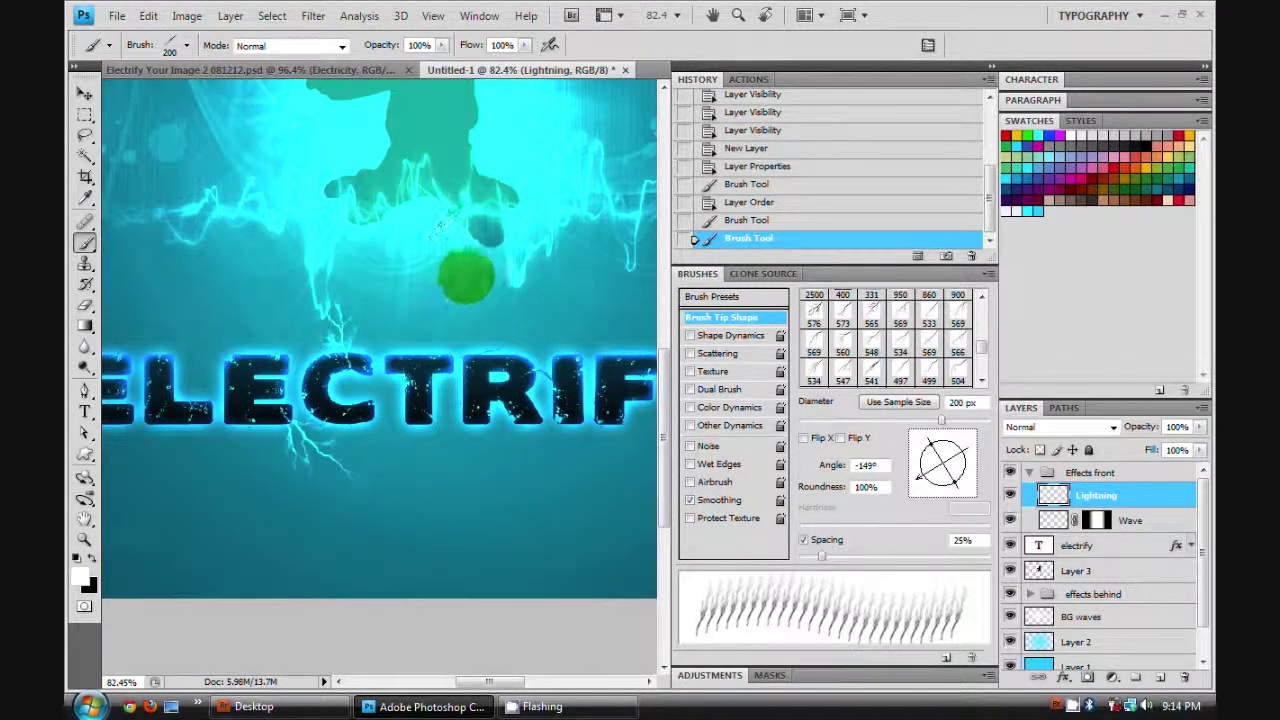
pyautogui.scroll(-2, 323, 403)
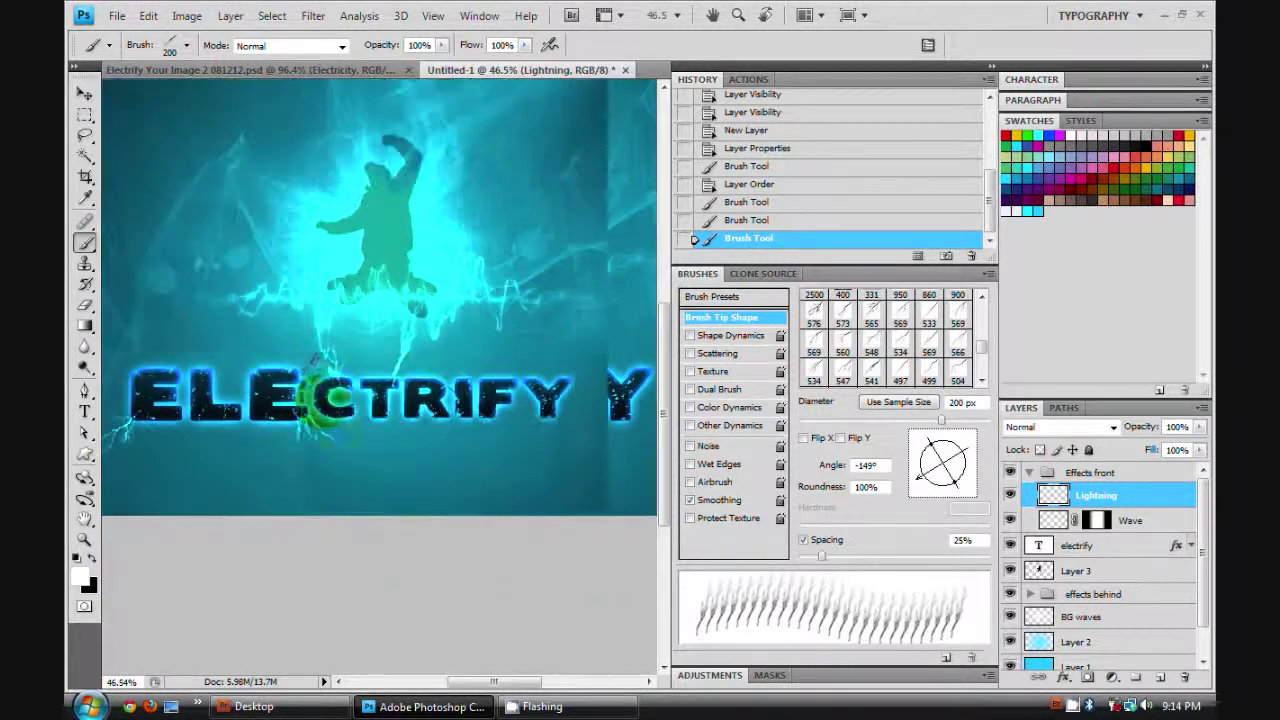
pyautogui.scroll(1, 272, 404)
pyautogui.hotkey('ctrl', 'z')
pyautogui.click(288, 305)
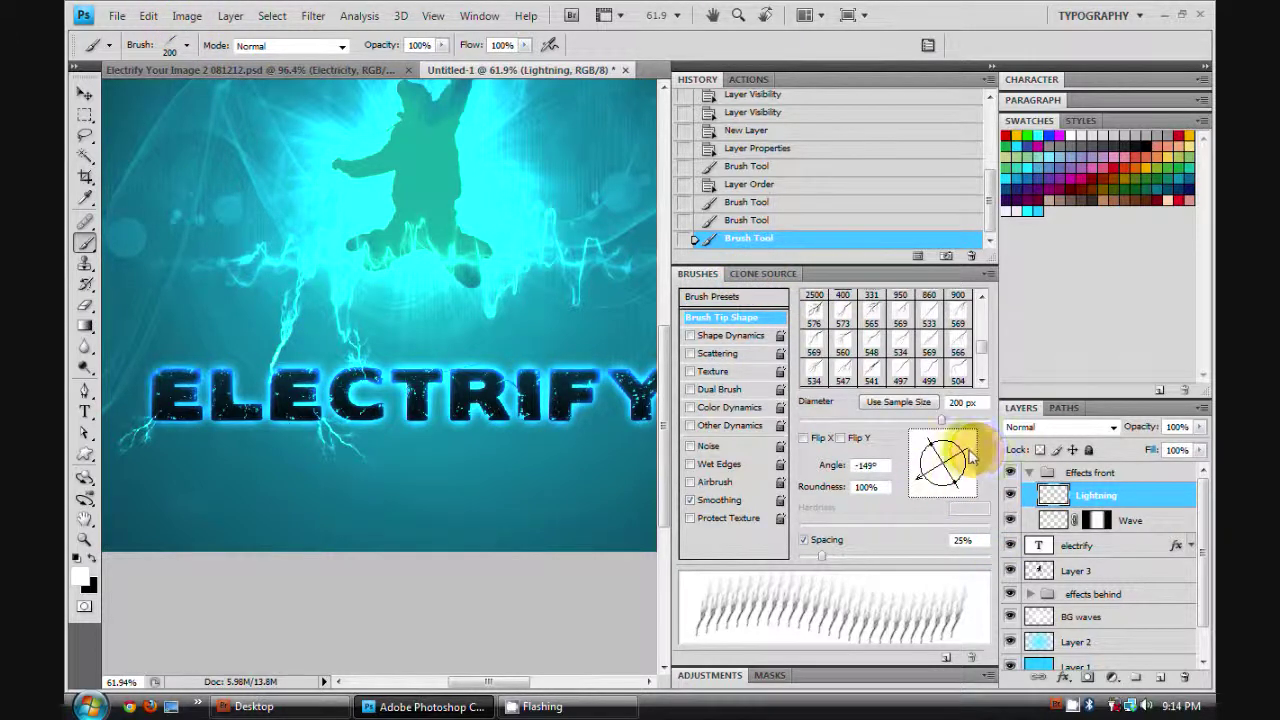
# - Set the brush angle to -57° and roundness to 72%, stamp a bolt above the letter R, and turn the brush to -79°
pyautogui.moveTo(960, 448); pyautogui.dragTo(948, 466)
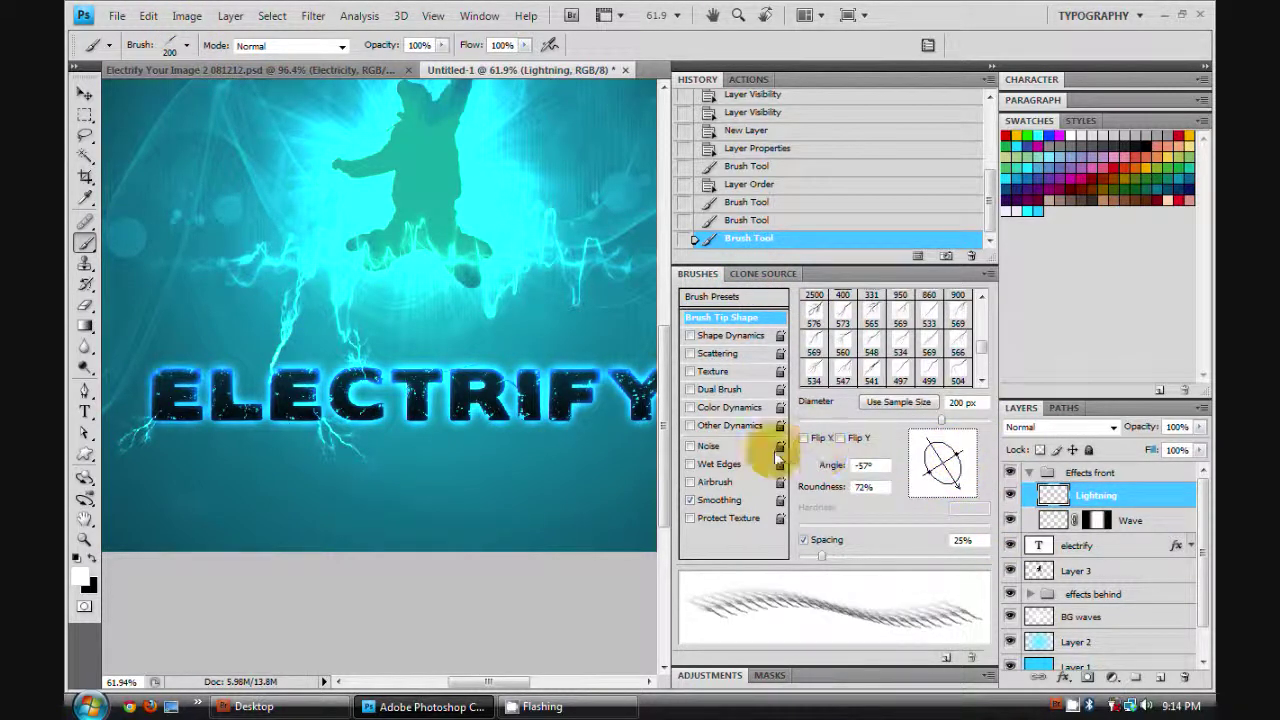
pyautogui.click(488, 355)
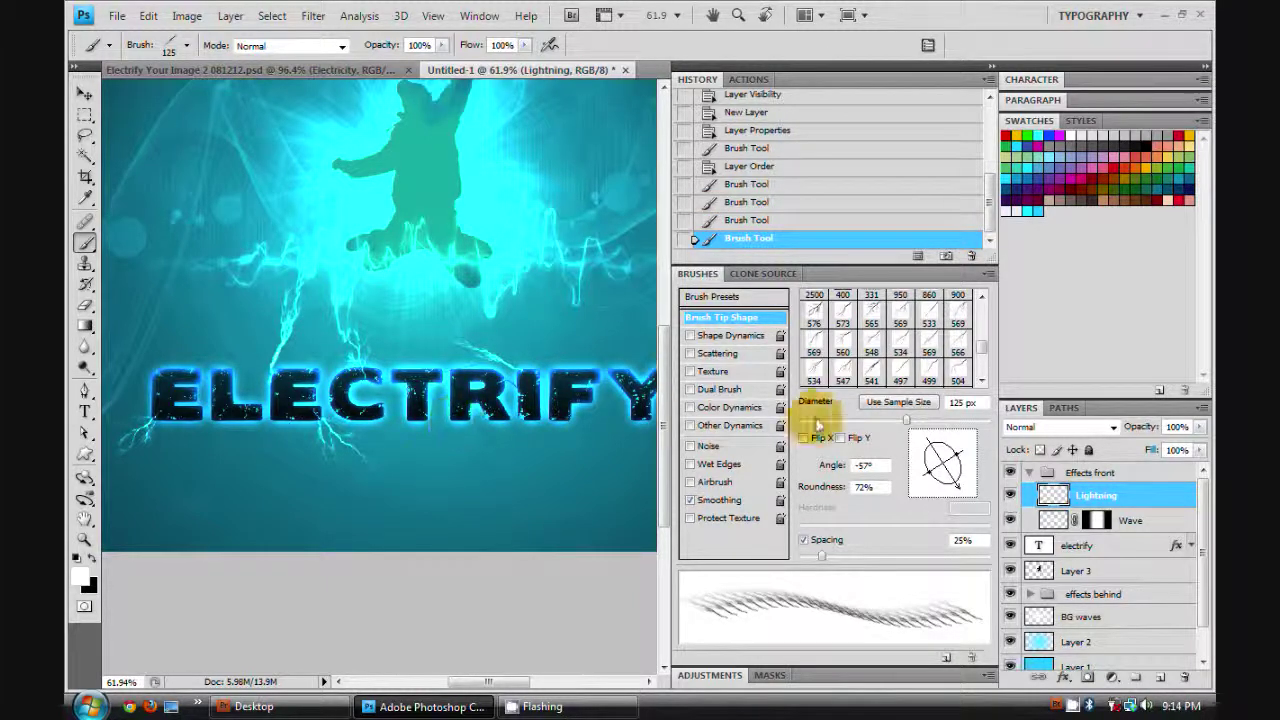
pyautogui.moveTo(943, 457); pyautogui.dragTo(948, 474)
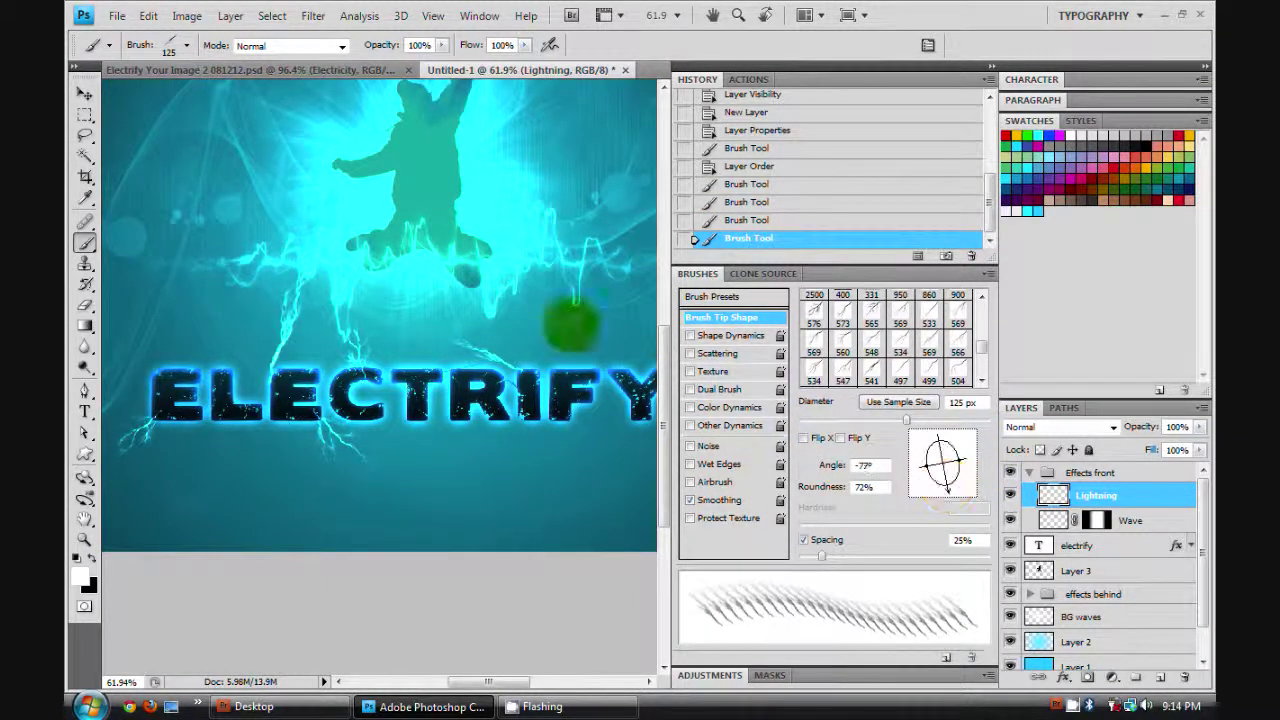
# - Try the 538 px lightning brush with a test bolt beneath the title, and undo it
pyautogui.click(186, 45)
pyautogui.scroll(-2, 247, 215)
pyautogui.scroll(-1, 232, 243)
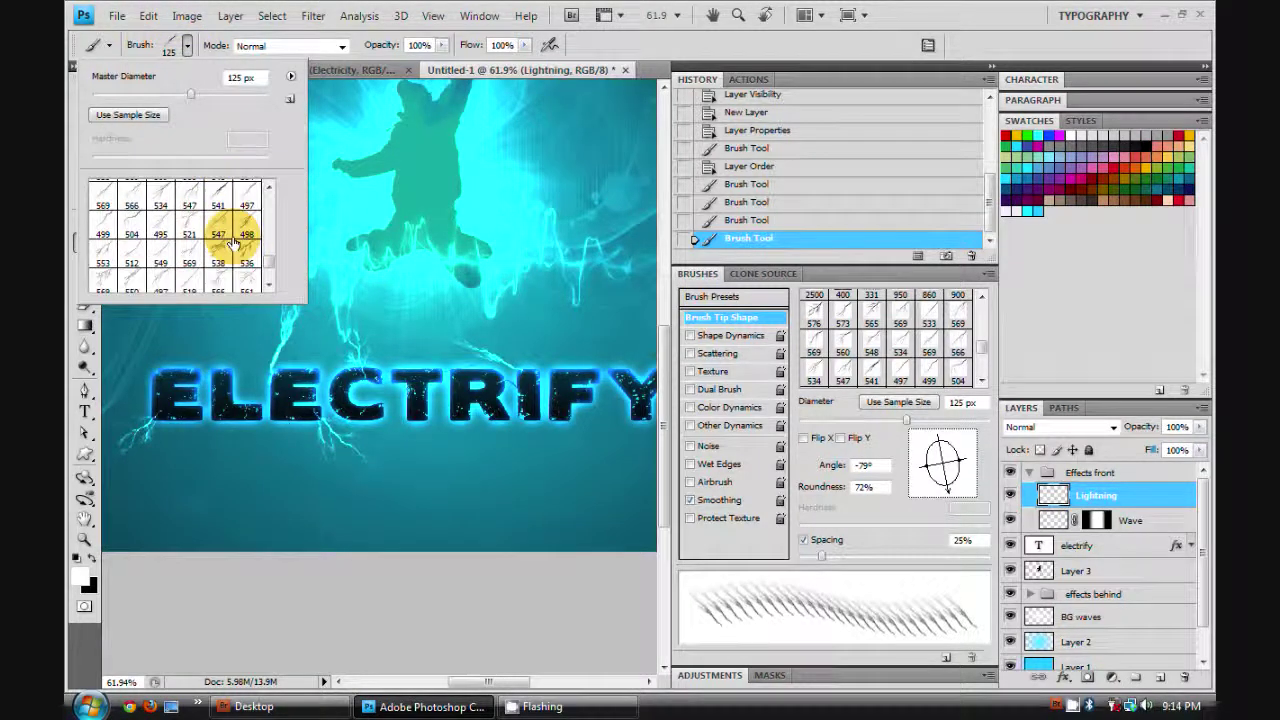
pyautogui.click(220, 255)
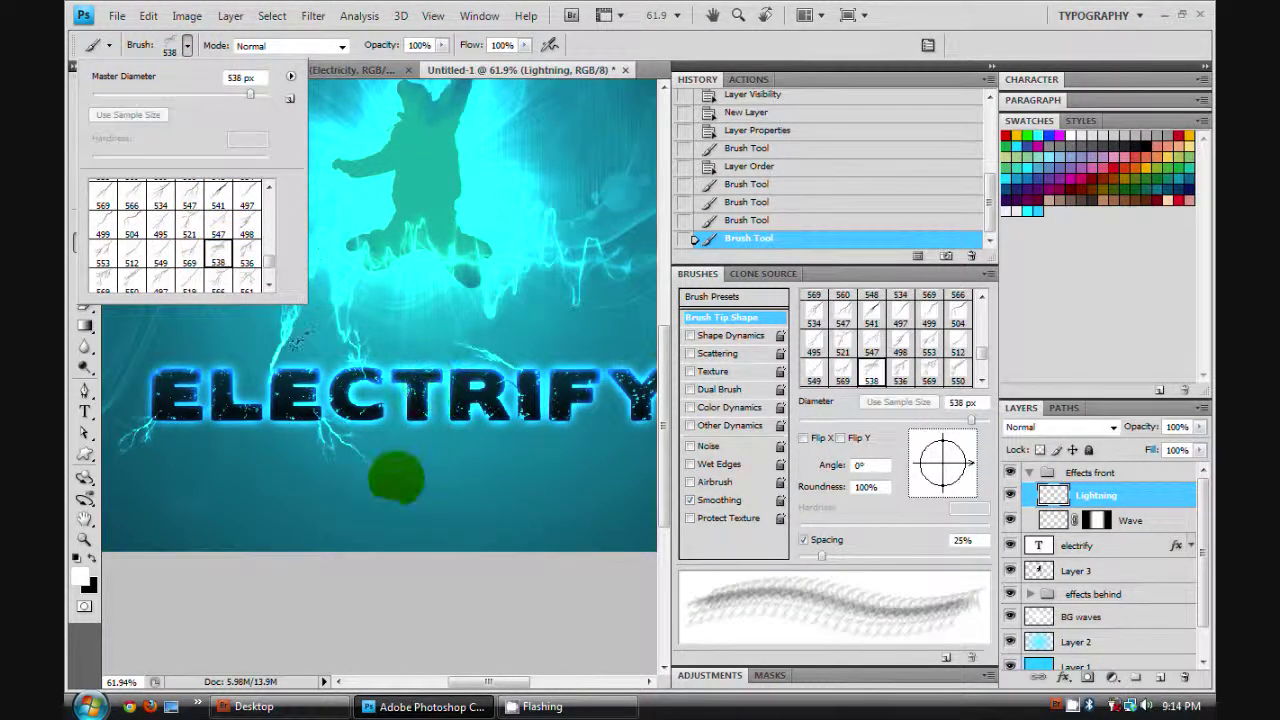
pyautogui.click(400, 470)
pyautogui.hotkey('ctrl', 'z')
# - Try the last 542 px circular lightning brush with a stamp around the letters C and T, and undo it
pyautogui.click(172, 46)
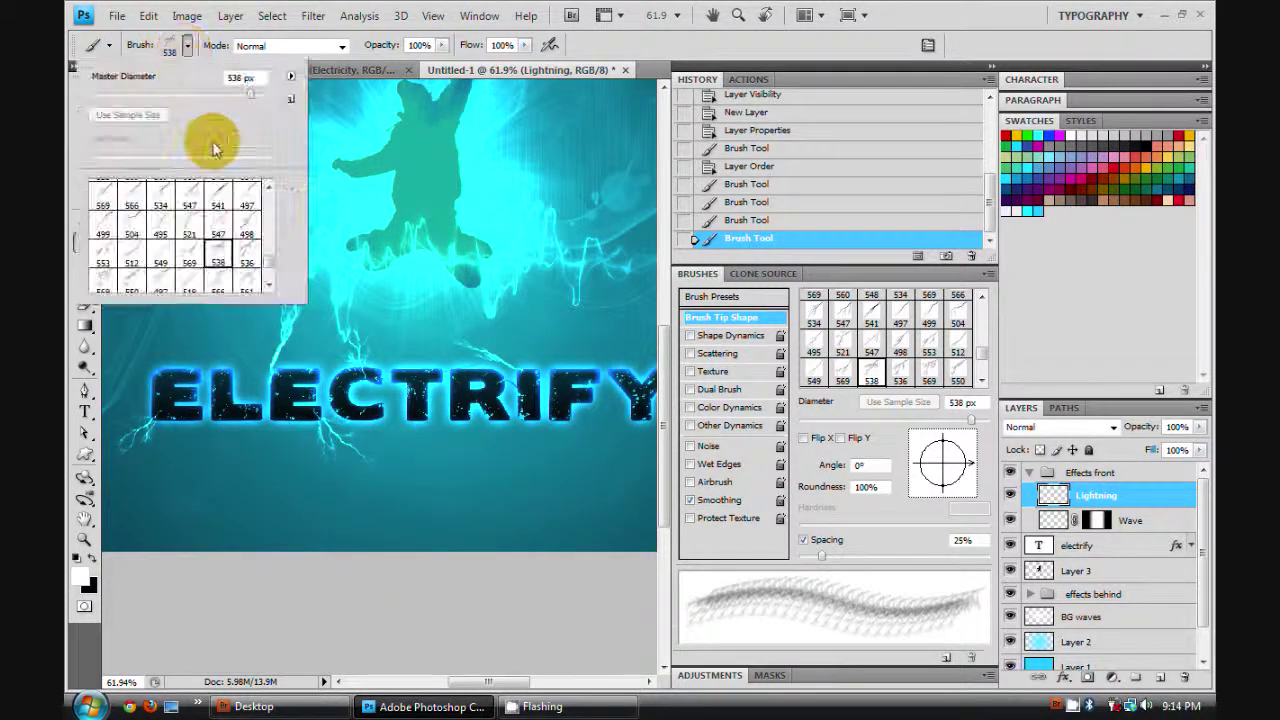
pyautogui.scroll(-1, 188, 273)
pyautogui.scroll(-1, 180, 271)
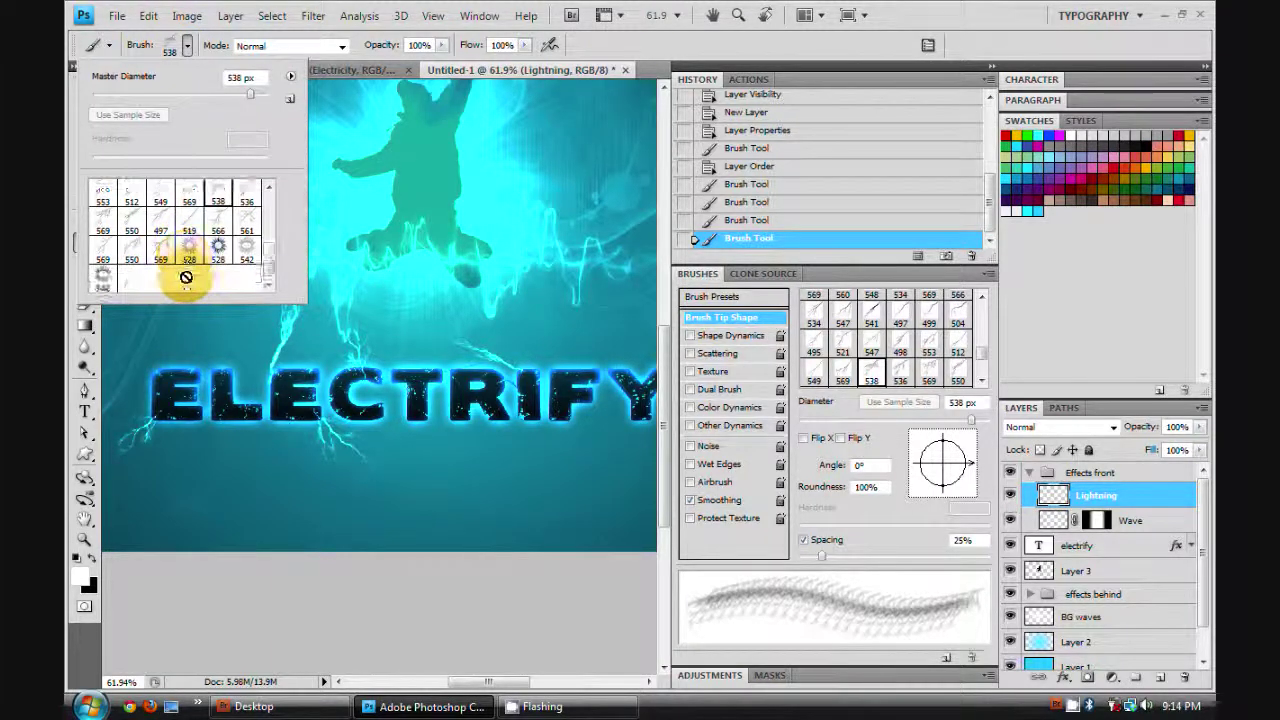
pyautogui.click(103, 278)
pyautogui.click(389, 440)
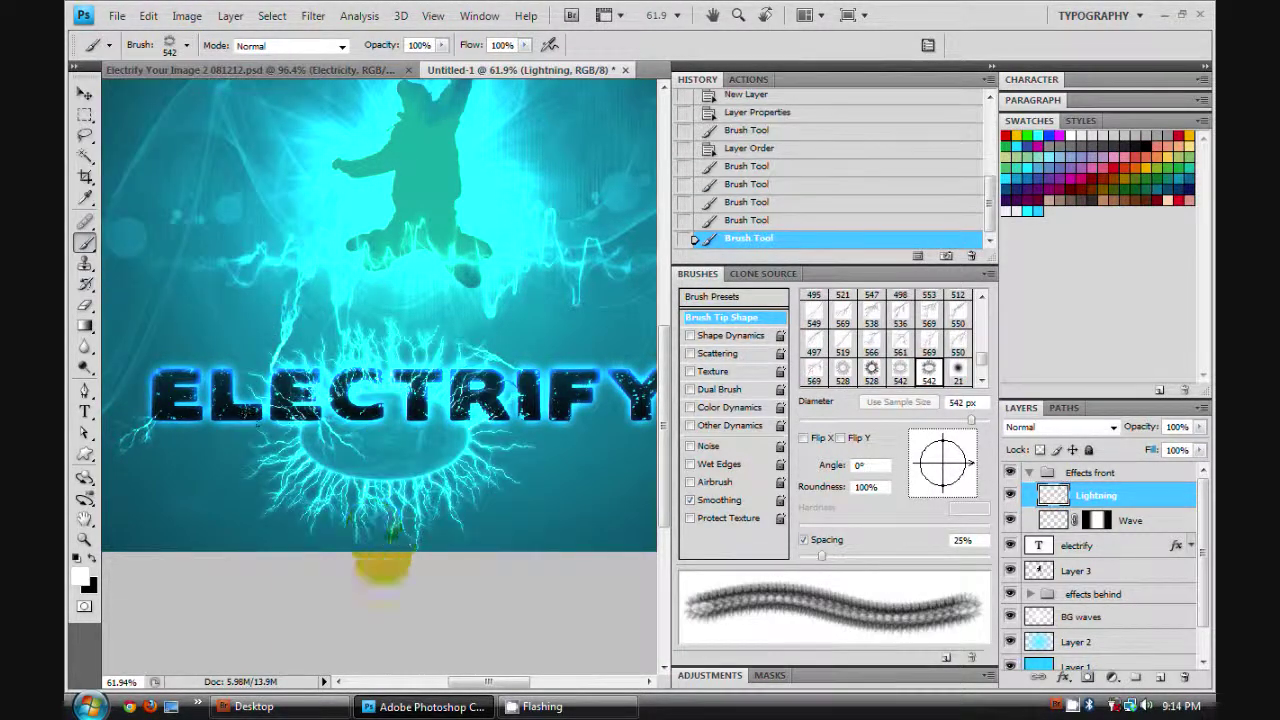
pyautogui.hotkey('ctrl', 'z')
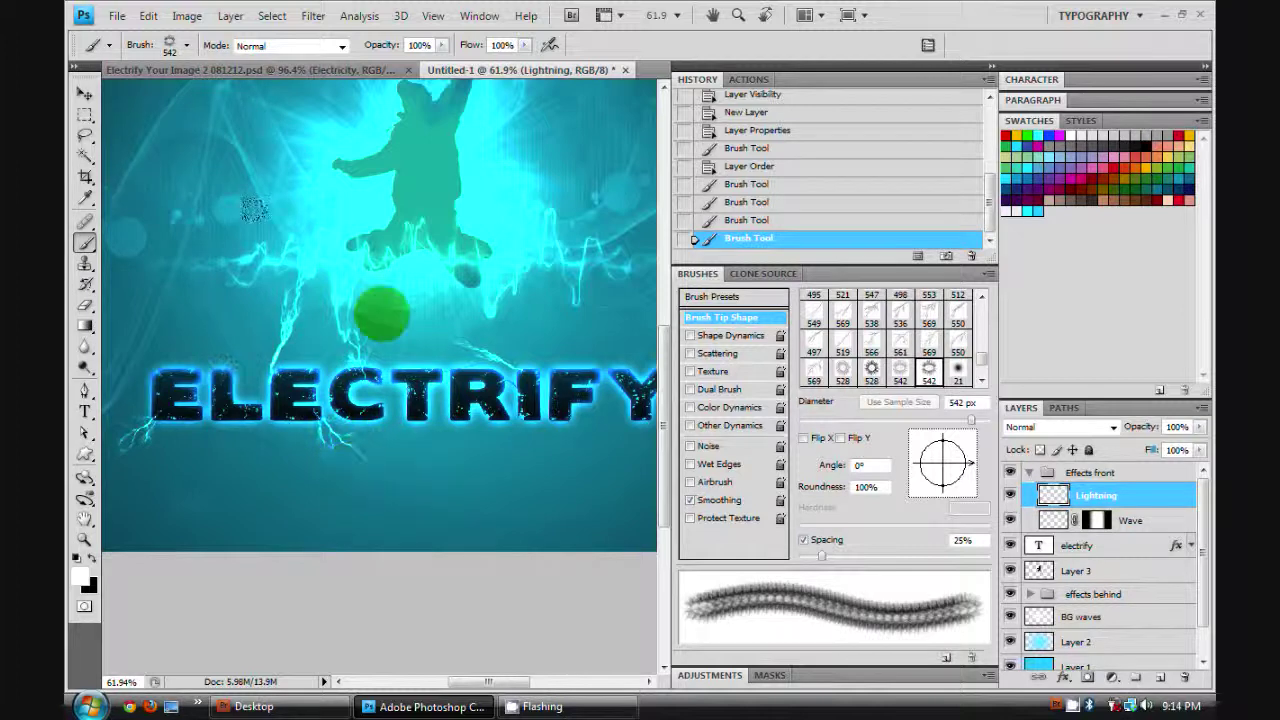
# - Enlarge the circular lightning brush to 900 px, stamp it over the jumping figure, and undo the stamp
pyautogui.moveTo(423, 214); pyautogui.dragTo(417, 294)
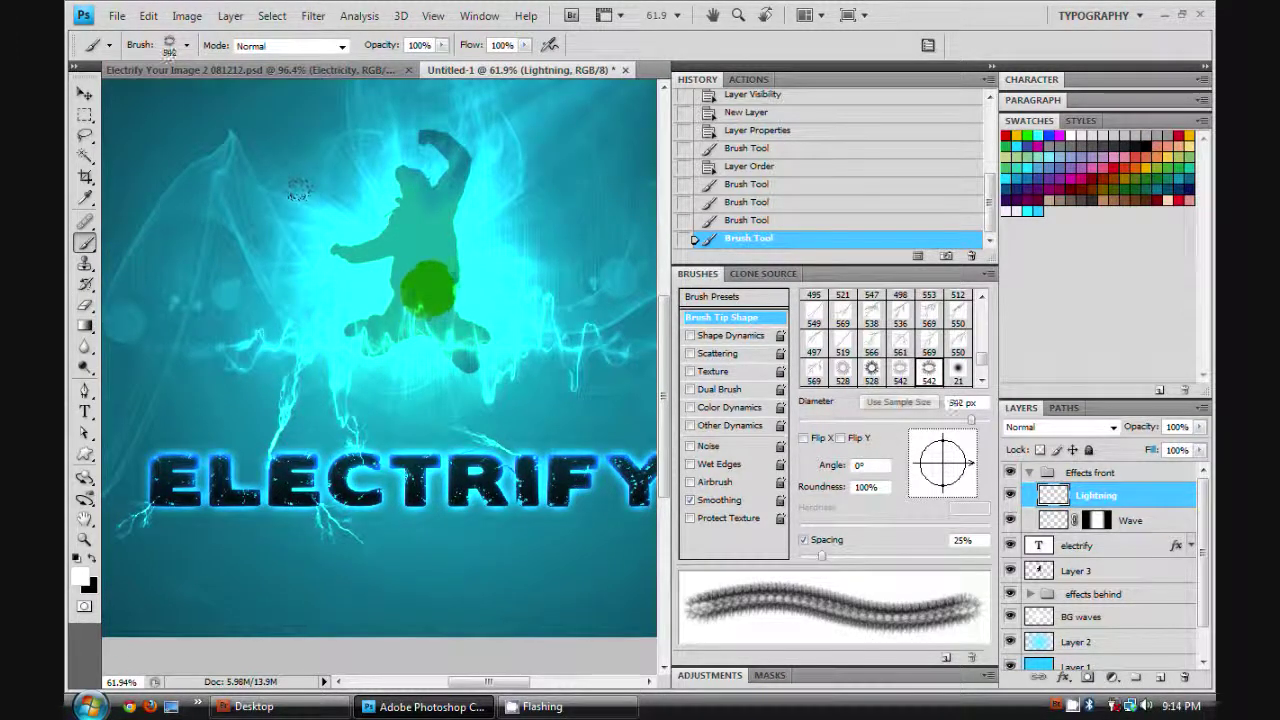
pyautogui.press(']')
pyautogui.press(']')
pyautogui.press(']')
pyautogui.press(']')
pyautogui.click(424, 278)
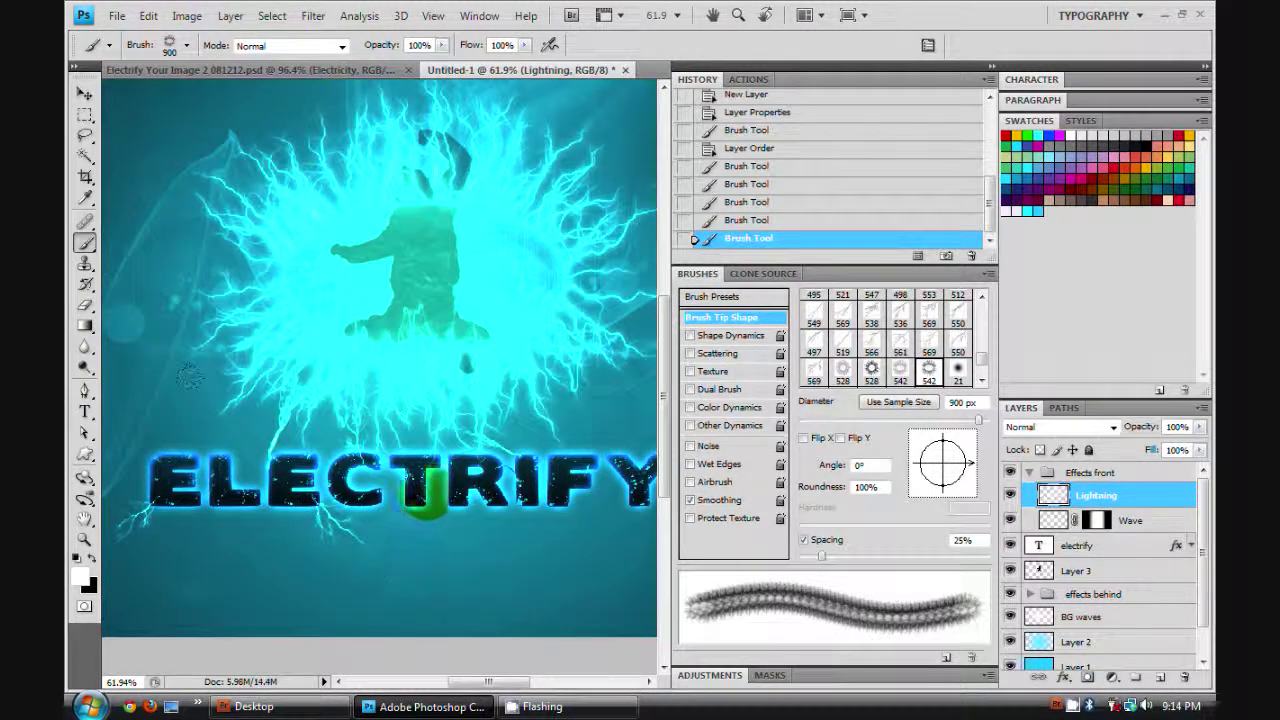
pyautogui.hotkey('ctrl', 'z')
# - Try the 569 px branching lightning brush with a test bolt above the letter C, and undo it
pyautogui.click(185, 45)
pyautogui.click(215, 240)
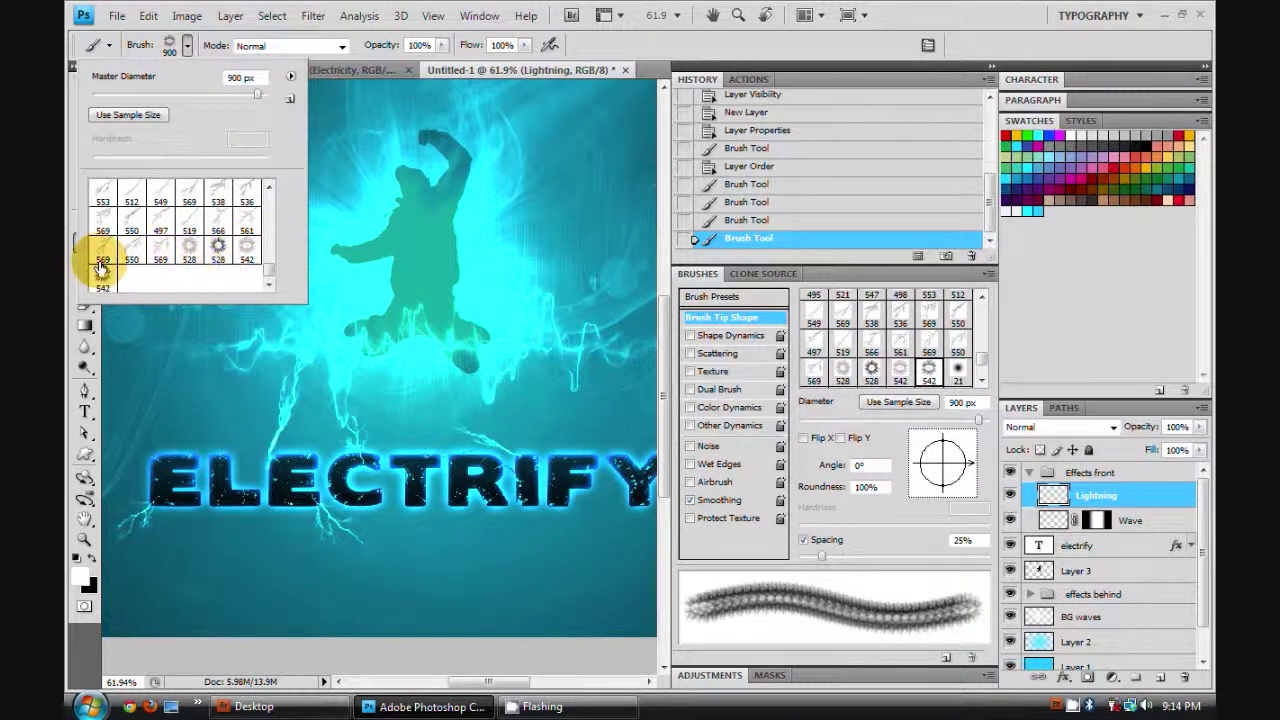
pyautogui.click(155, 254)
pyautogui.click(365, 438)
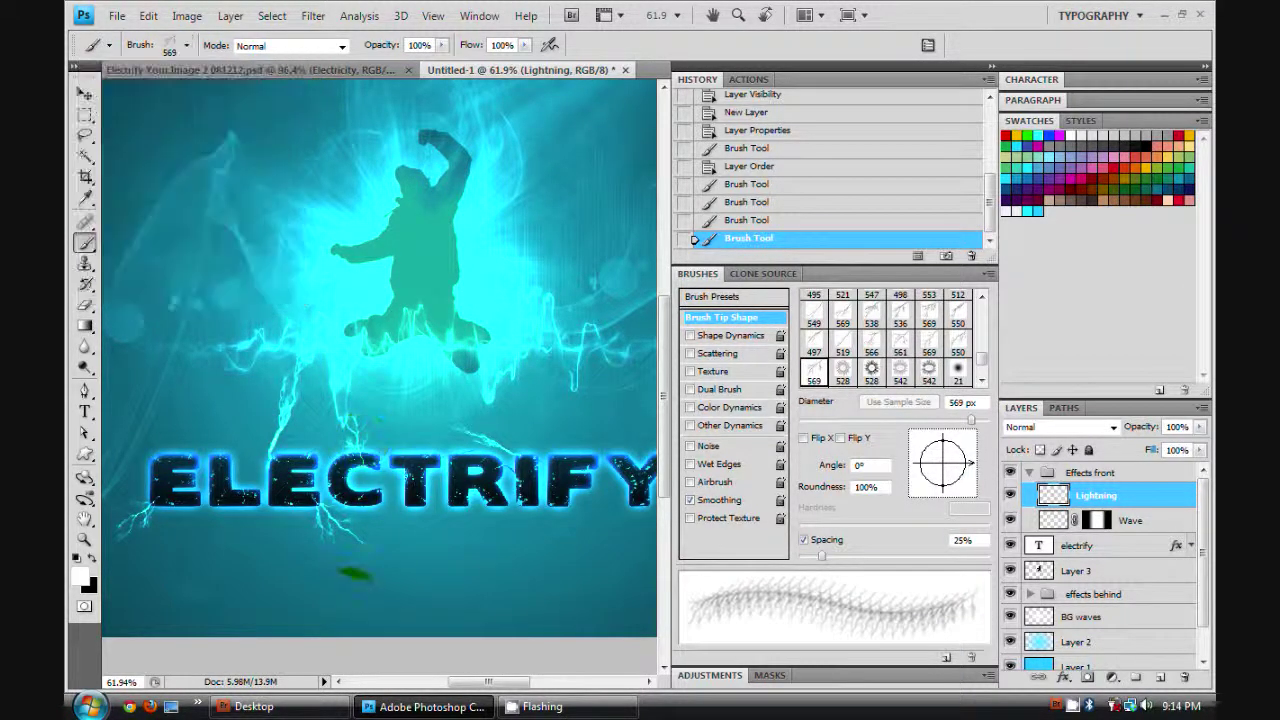
pyautogui.hotkey('ctrl', 'z')
# - Choose the 576 px lightning brush and reduce its size to 175 px
pyautogui.click(185, 46)
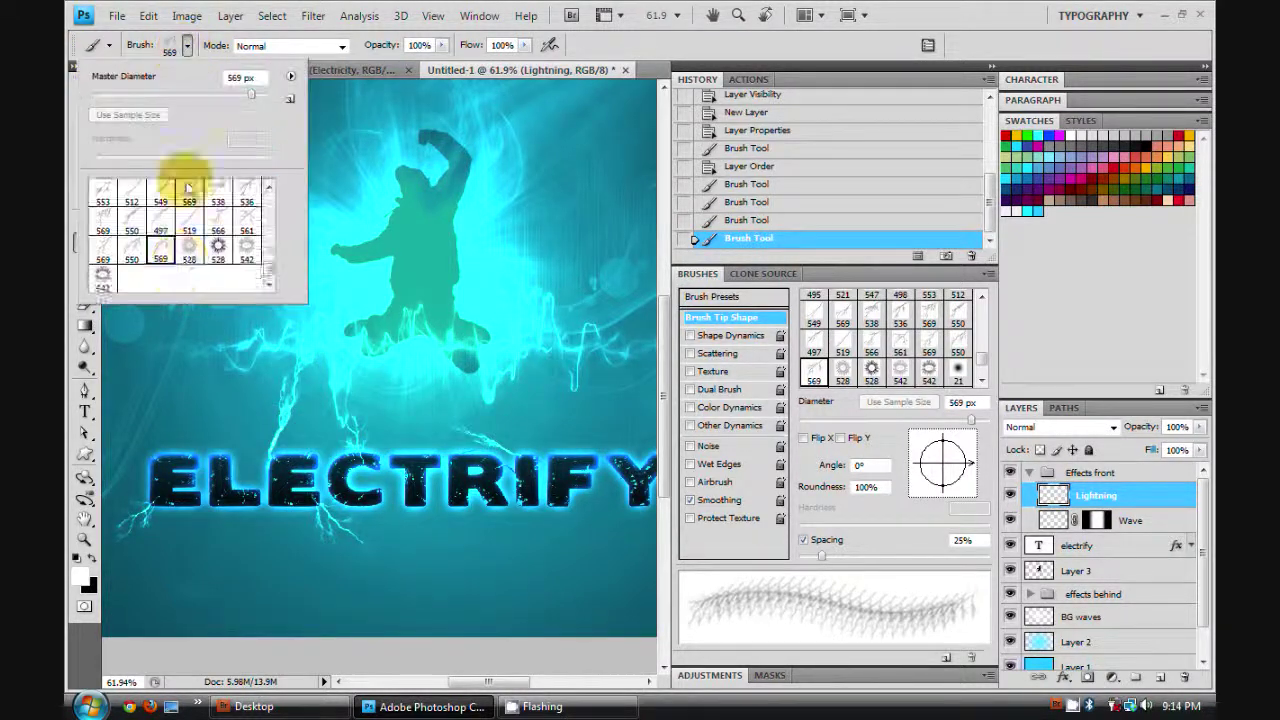
pyautogui.scroll(1, 175, 220)
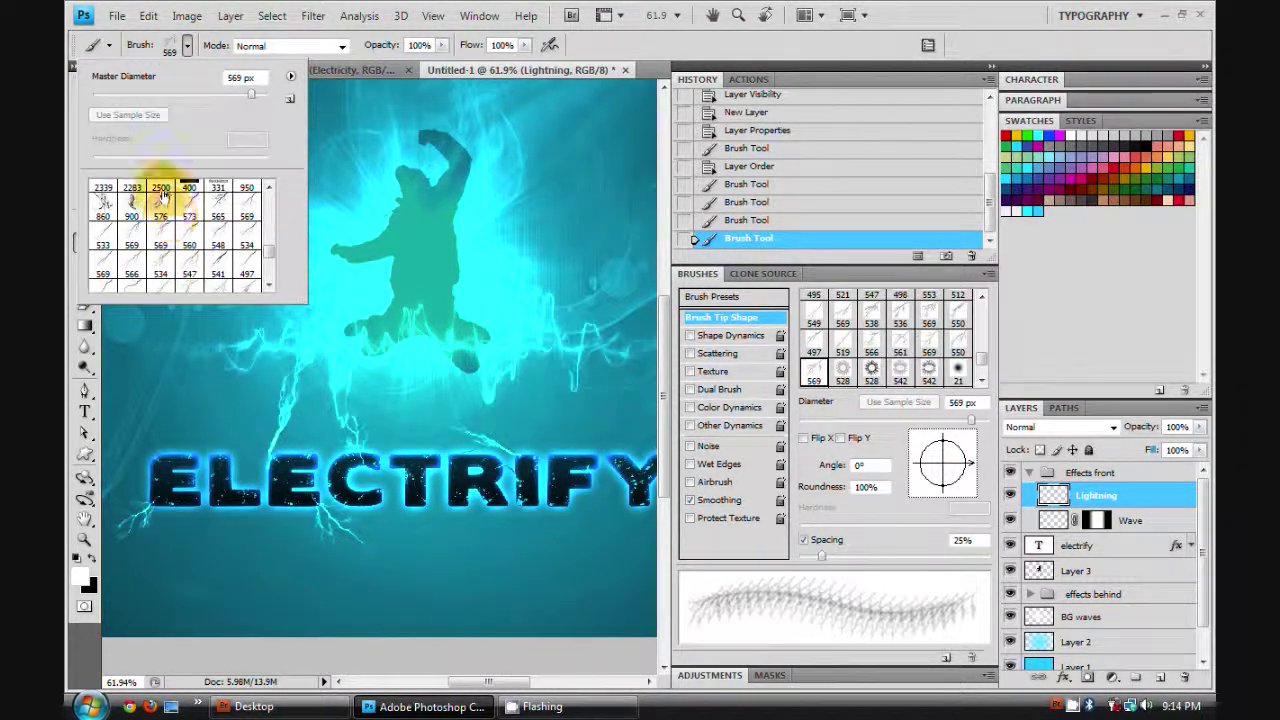
pyautogui.click(161, 205)
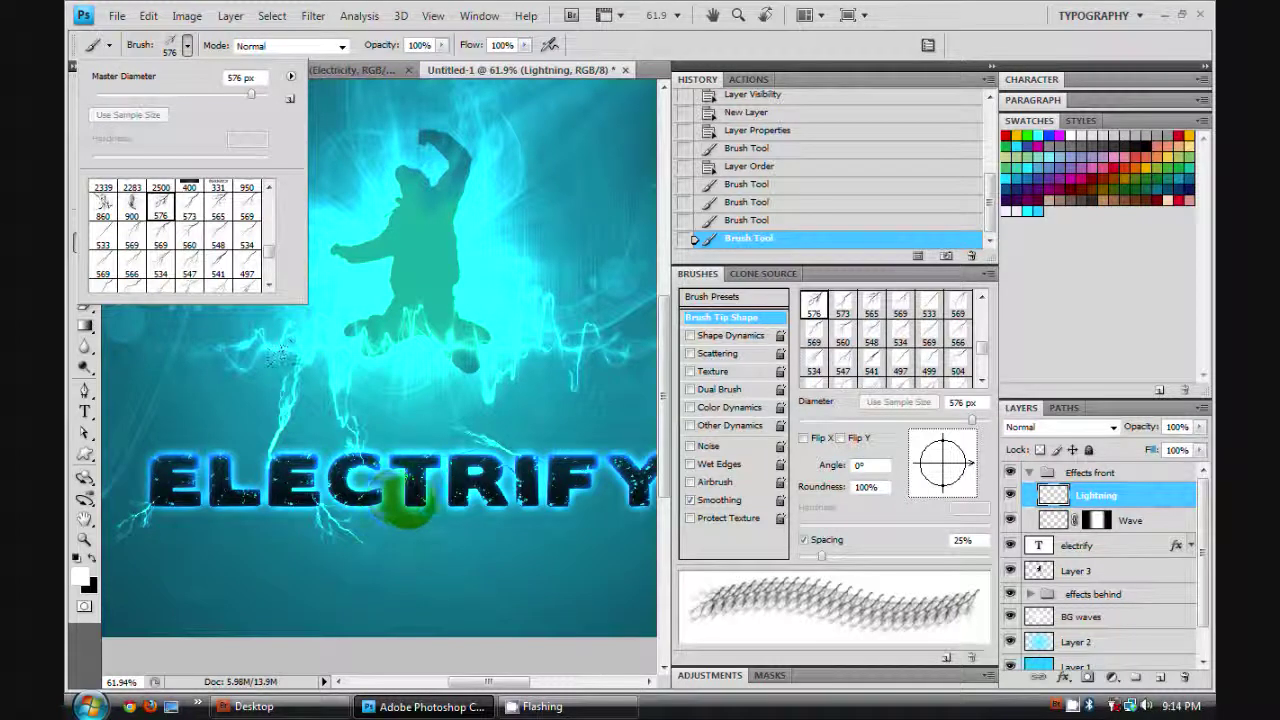
pyautogui.click(187, 45)
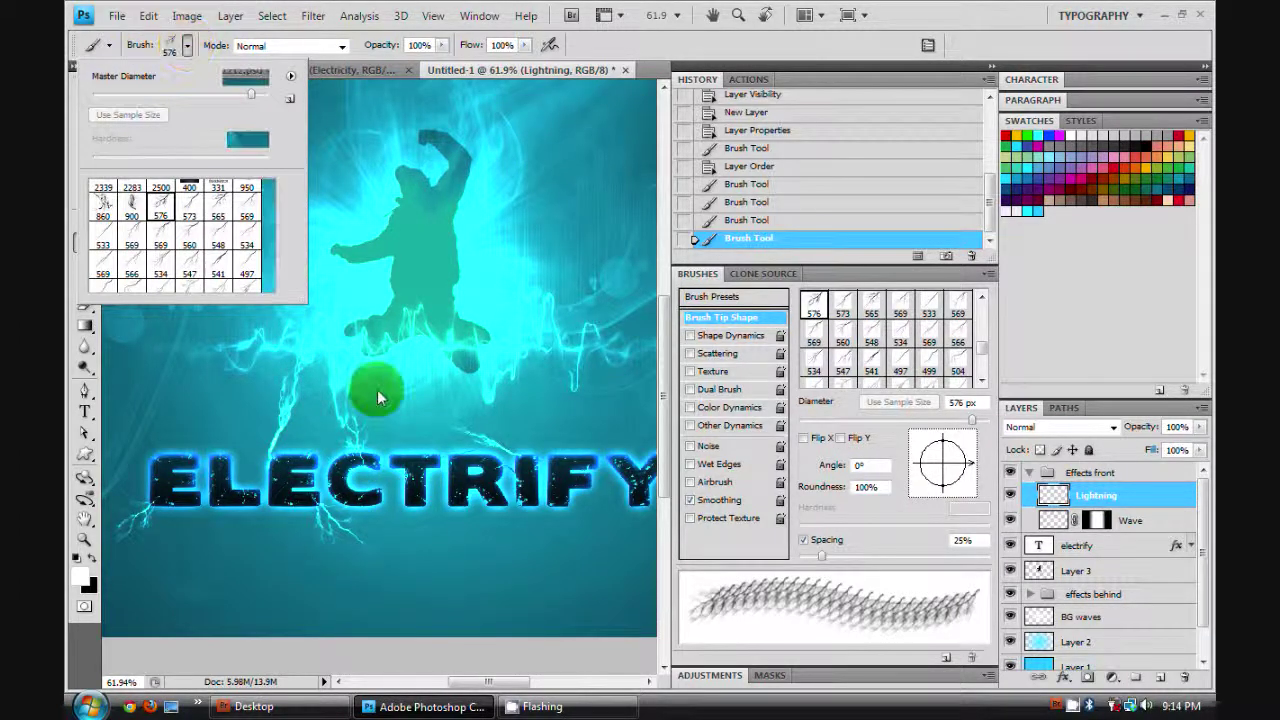
pyautogui.click(186, 45)
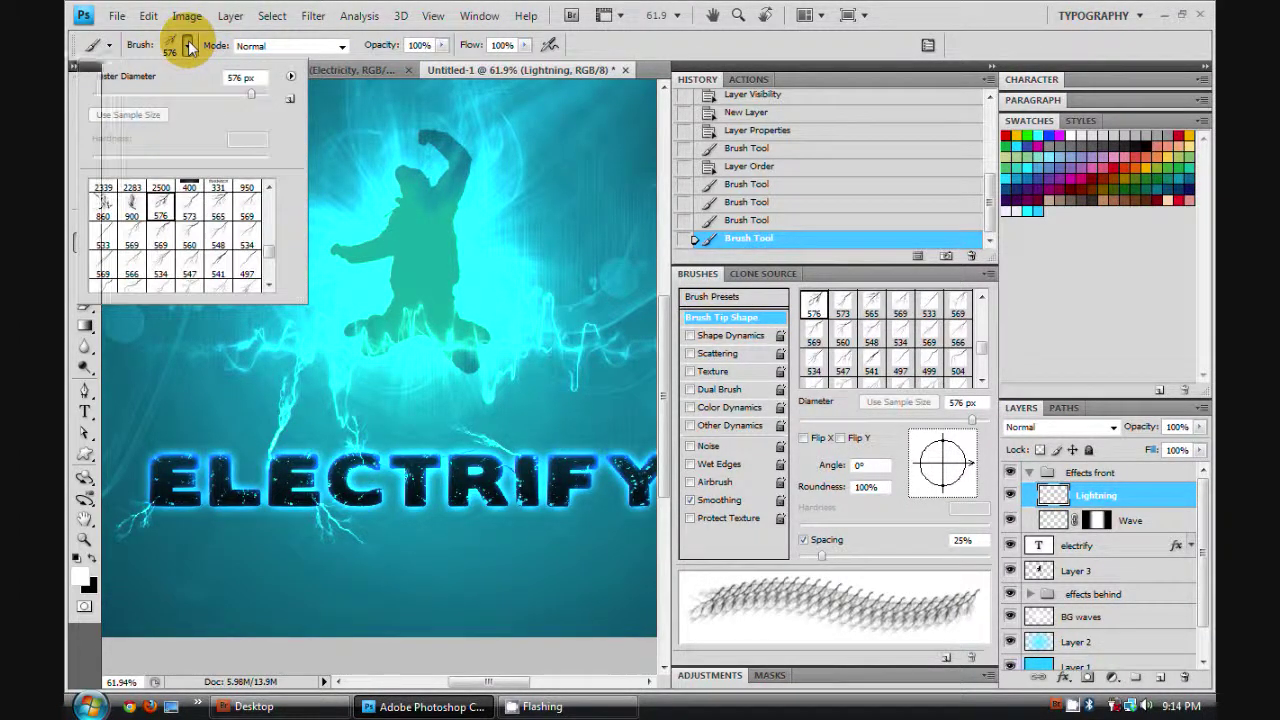
pyautogui.click(187, 45)
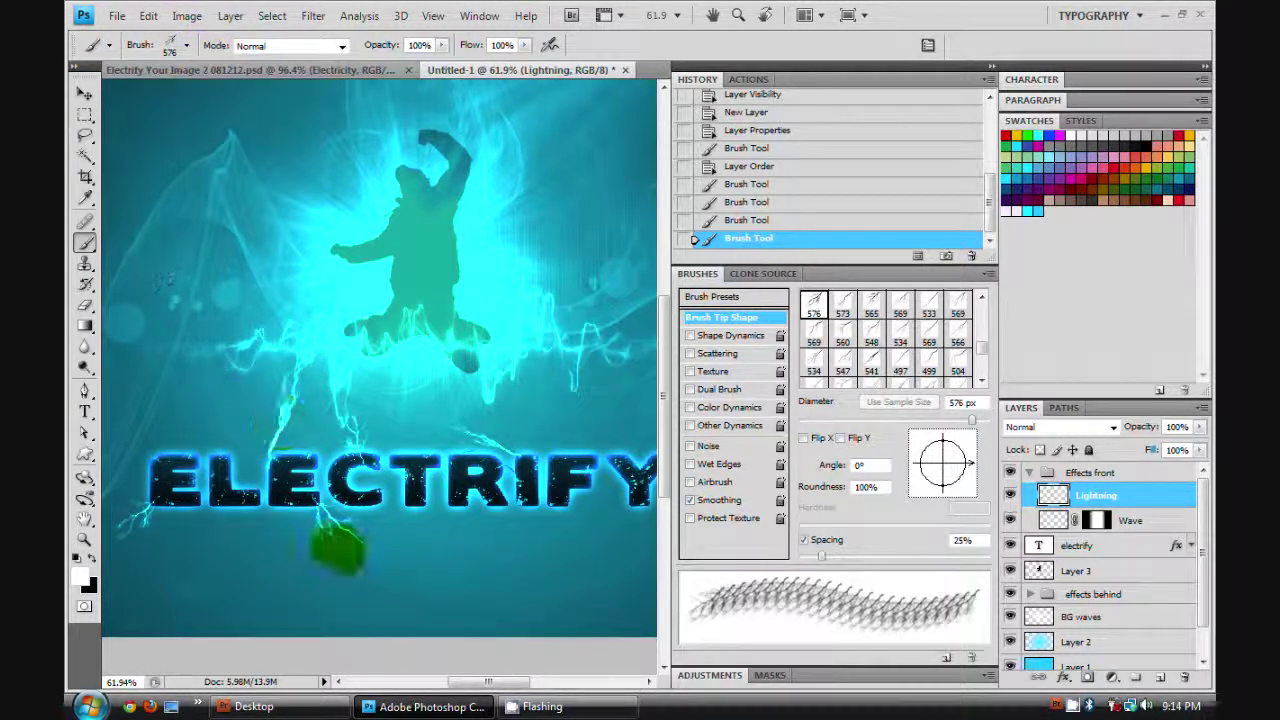
pyautogui.press('[')
pyautogui.press('[')
pyautogui.press('[')
pyautogui.press('[')
pyautogui.press('[')
pyautogui.press('[')
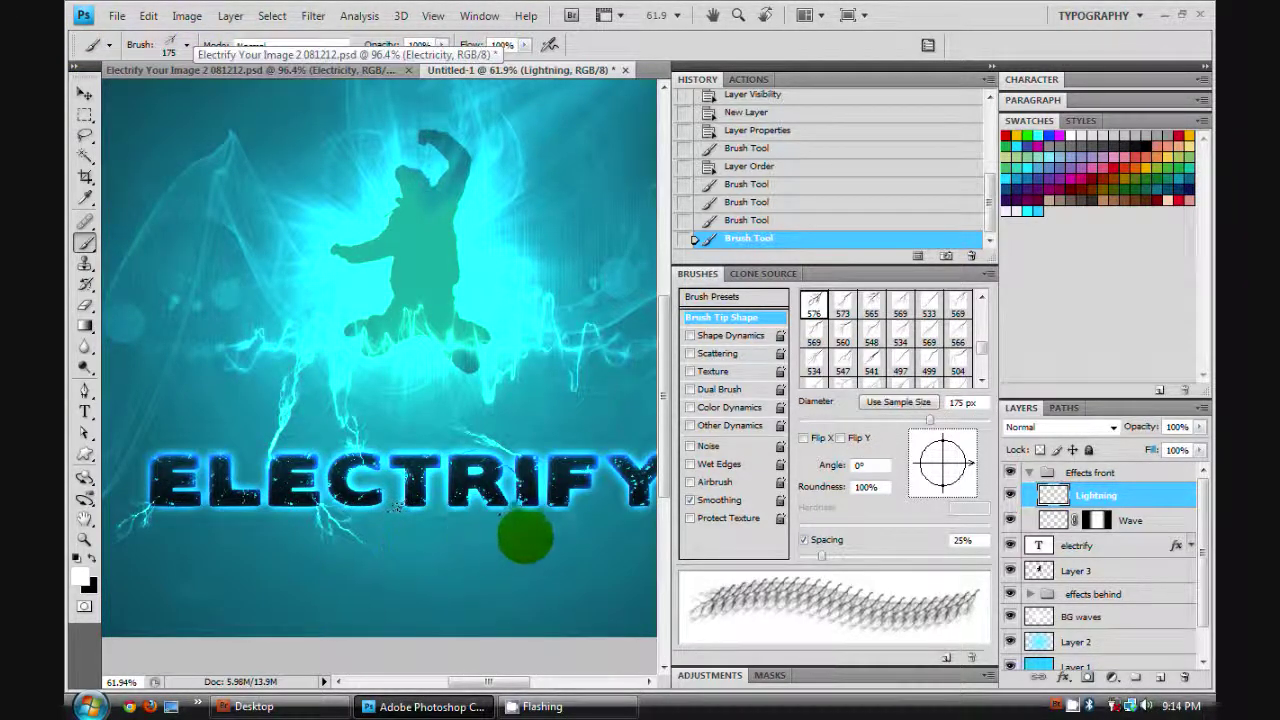
# - Angle the brush to -101° with 72% roundness, stamp a bolt above the F–Y gap, and add 90 px bolts above the T and first E
pyautogui.moveTo(962, 463)
pyautogui.mouseDown()
pyautogui.moveTo(935, 448)
pyautogui.moveTo(925, 485)
pyautogui.moveTo(552, 499)
pyautogui.moveTo(540, 430)
pyautogui.moveTo(655, 428)
pyautogui.moveTo(930, 503)
pyautogui.moveTo(915, 470)
pyautogui.moveTo(549, 416)
pyautogui.moveTo(585, 395)
pyautogui.moveTo(523, 429)
pyautogui.moveTo(955, 470)
pyautogui.moveTo(703, 460)
pyautogui.moveTo(565, 490)
pyautogui.mouseUp()
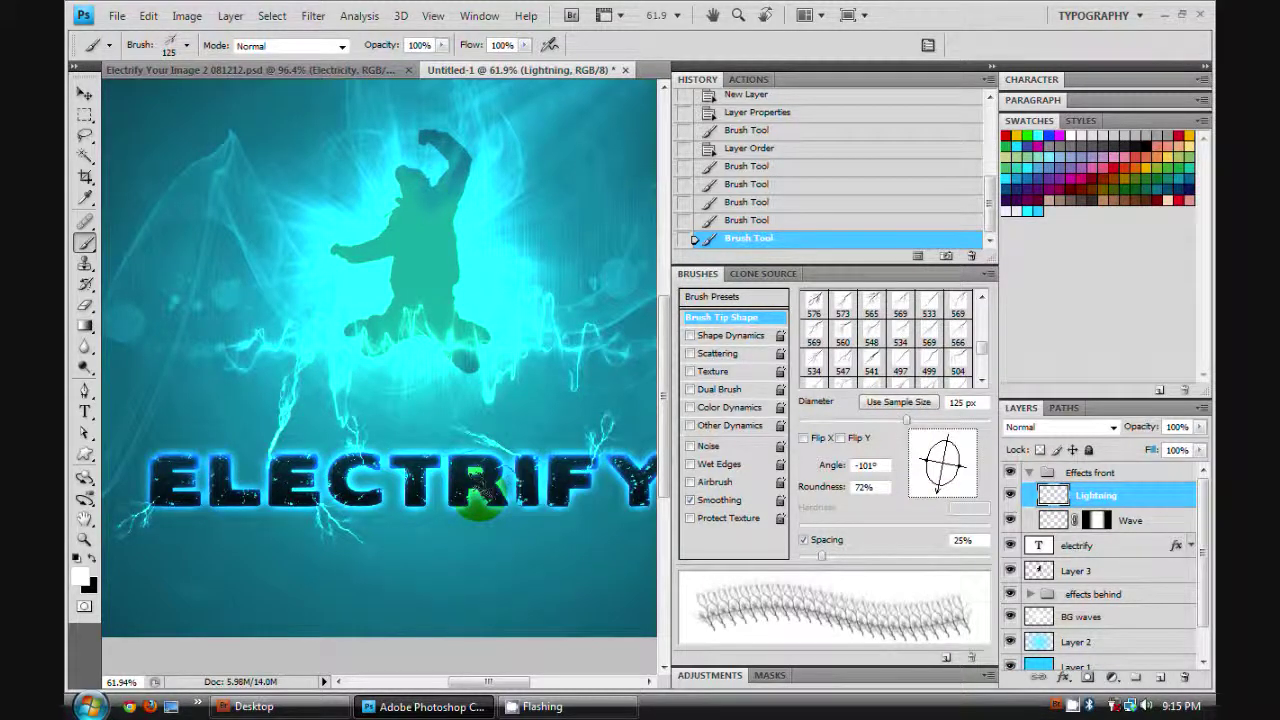
pyautogui.click(425, 432)
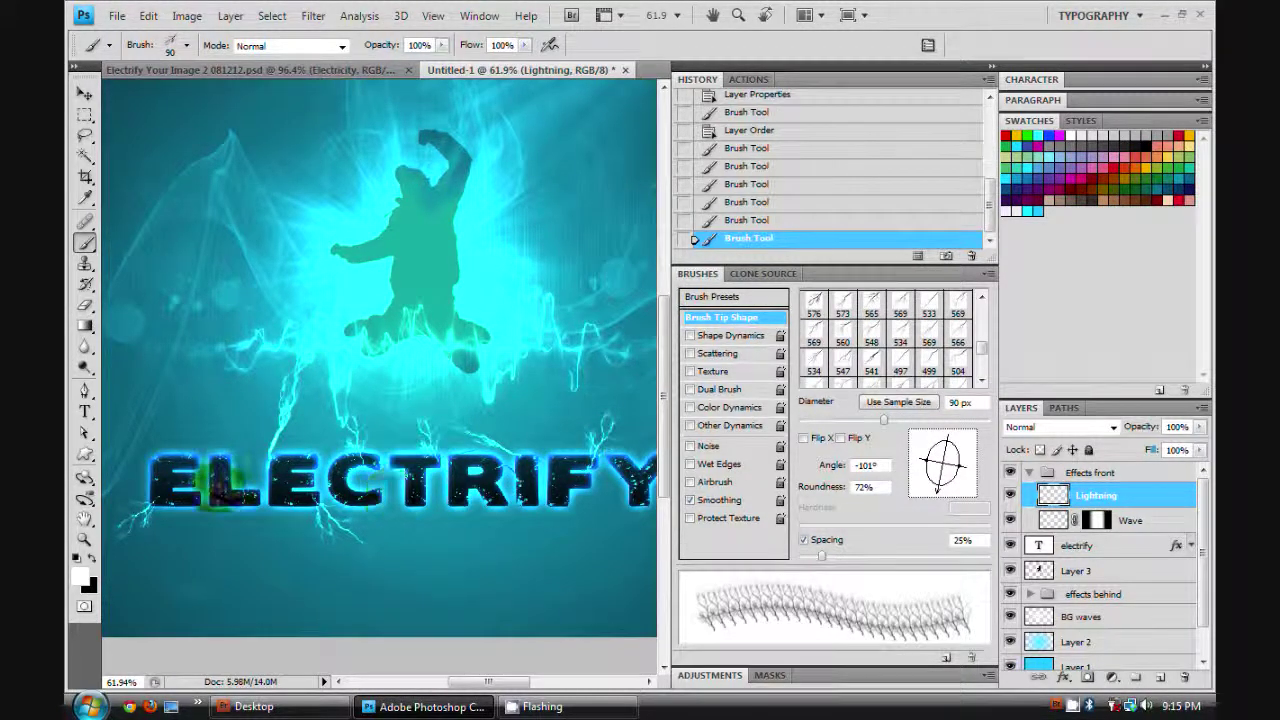
pyautogui.click(149, 432)
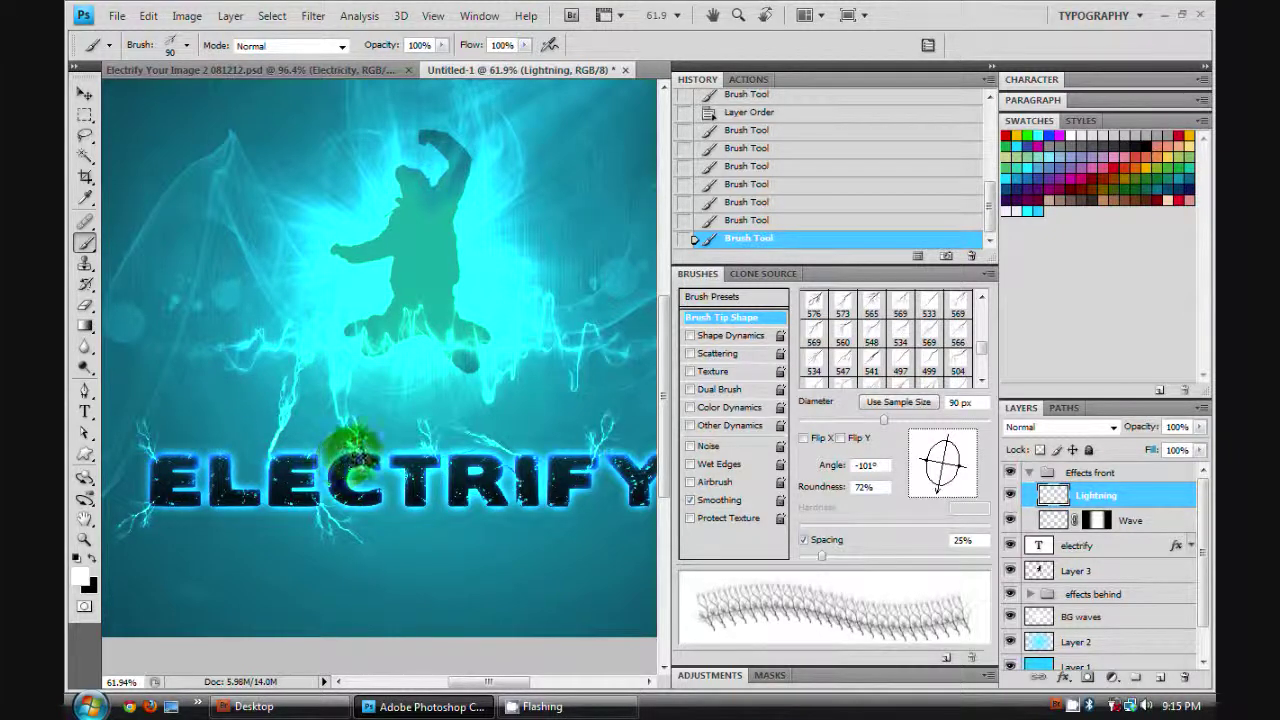
# - Undo the last bolt and stamp two more 90 px bolts along the title's letters
pyautogui.moveTo(428, 410); pyautogui.dragTo(346, 374)
pyautogui.hotkey('ctrl', 'z')
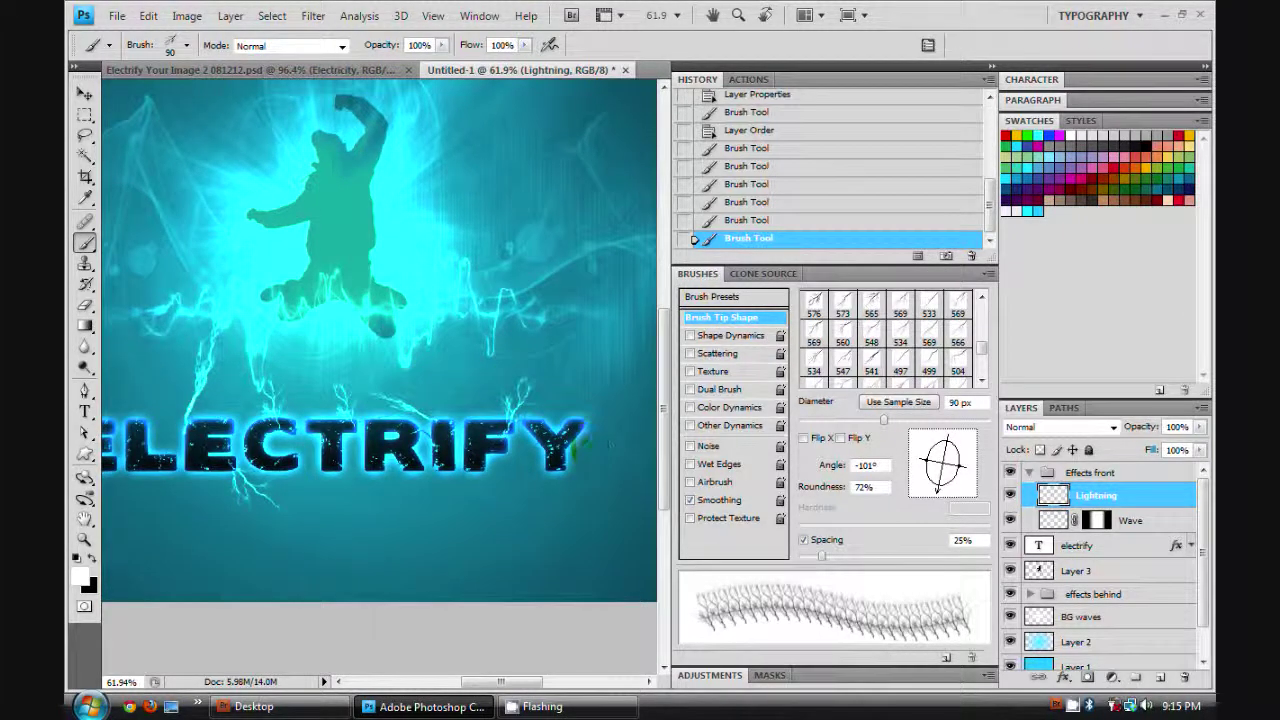
pyautogui.click(456, 444)
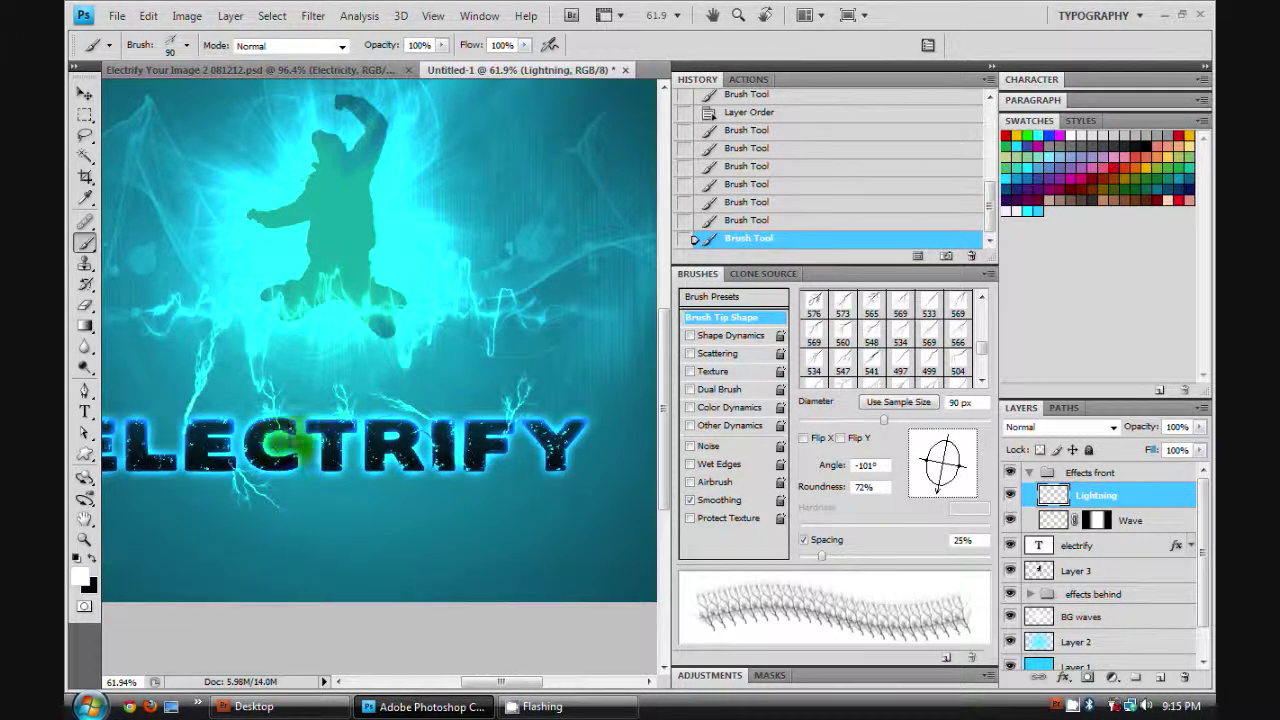
pyautogui.click(167, 436)
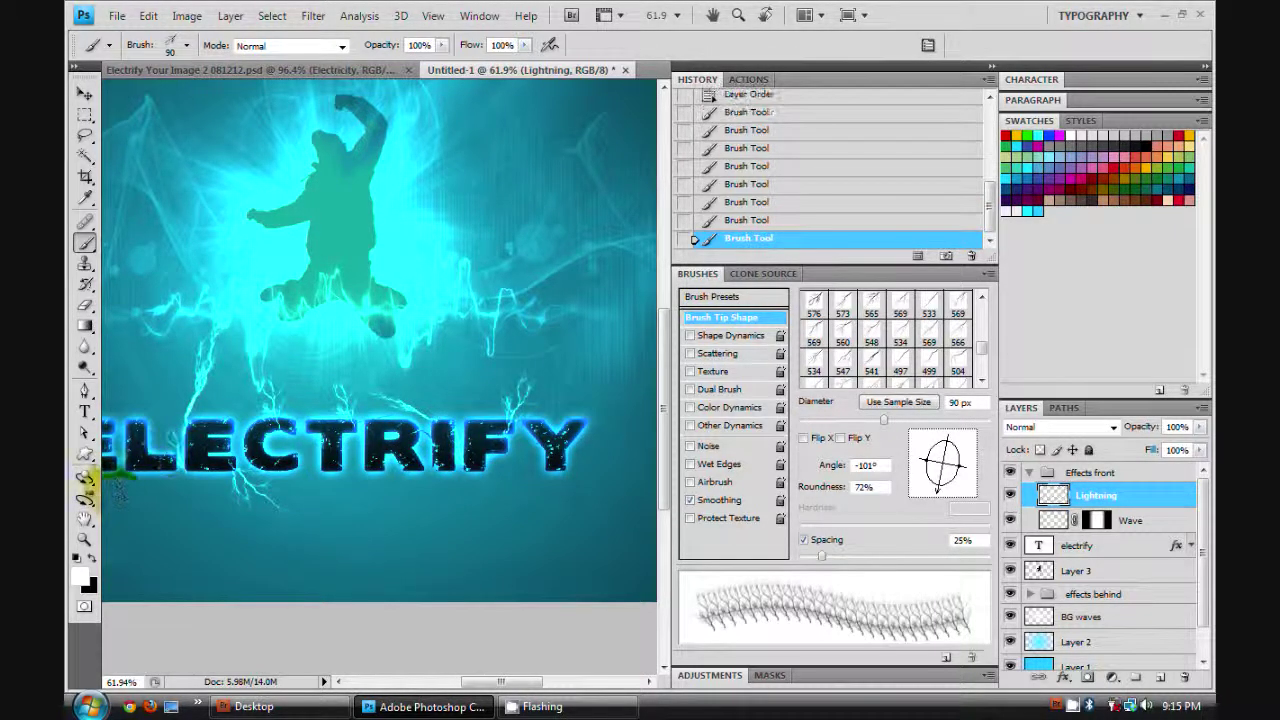
# - Choose the 548 px lightning brush, undo its oversized test bolt beneath the title, and reduce the brush size to 200 px
pyautogui.click(186, 45)
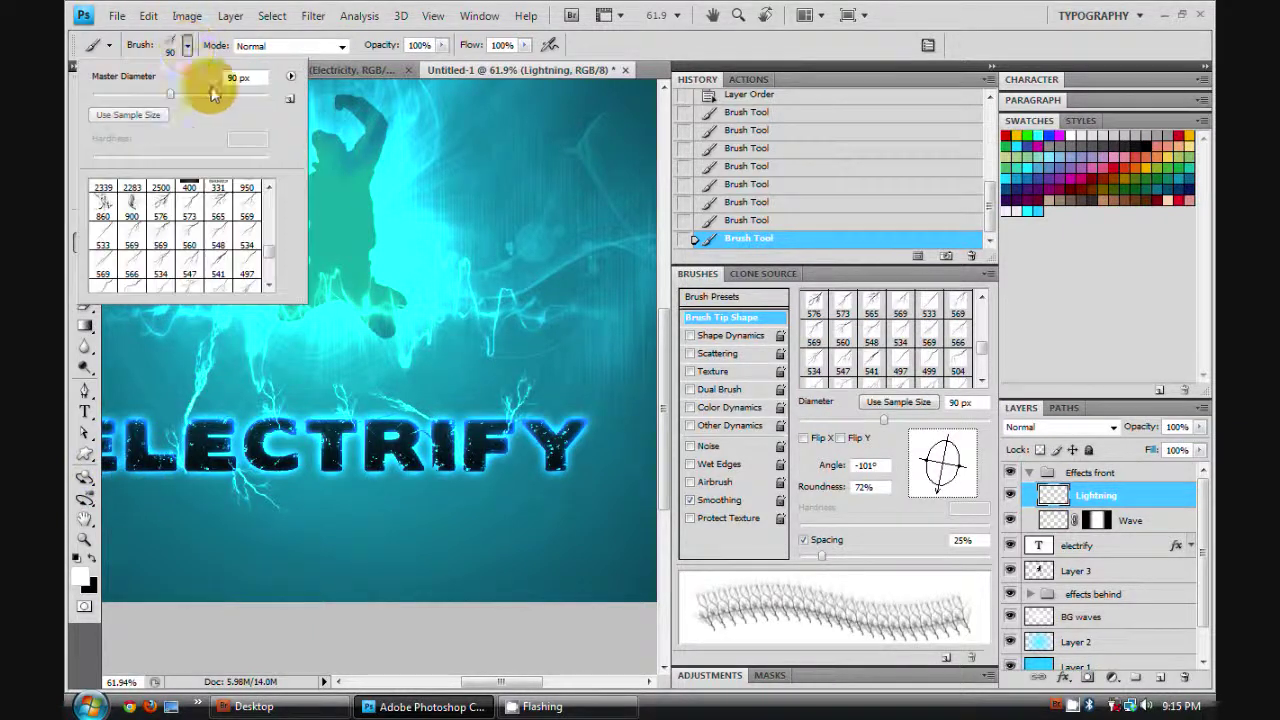
pyautogui.click(222, 232)
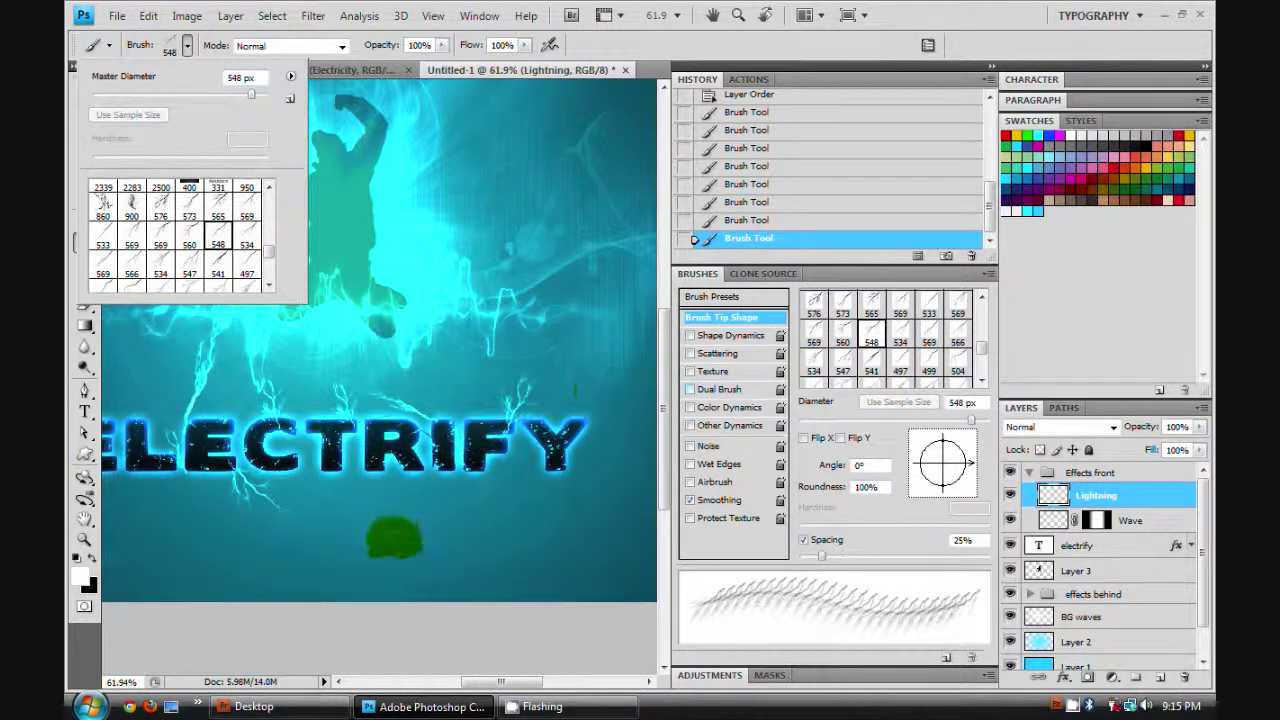
pyautogui.click(392, 494)
pyautogui.hotkey('ctrl', 'z')
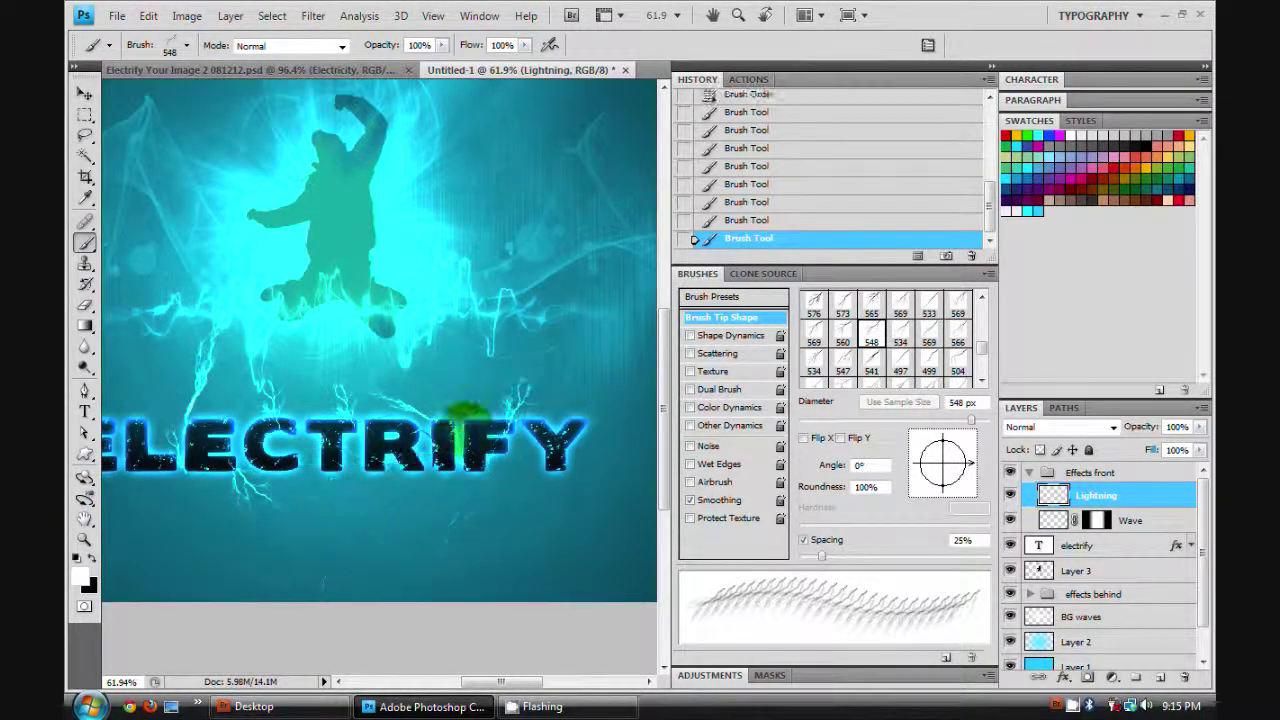
pyautogui.press('[')
pyautogui.press('[')
pyautogui.press('[')
pyautogui.press('[')
pyautogui.press('[')
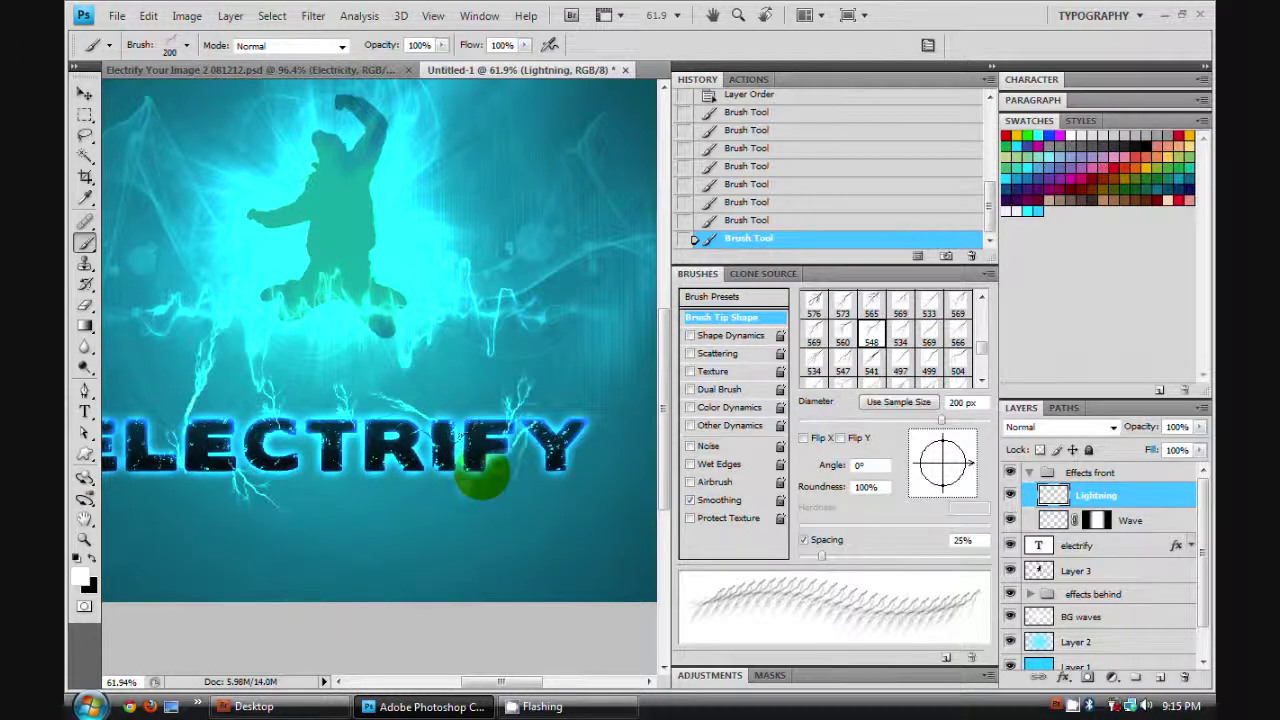
# - Undo a trial bolt beneath the F, rotate the brush to -93°, and stamp a 125 px bolt above the letter L
pyautogui.click(470, 520)
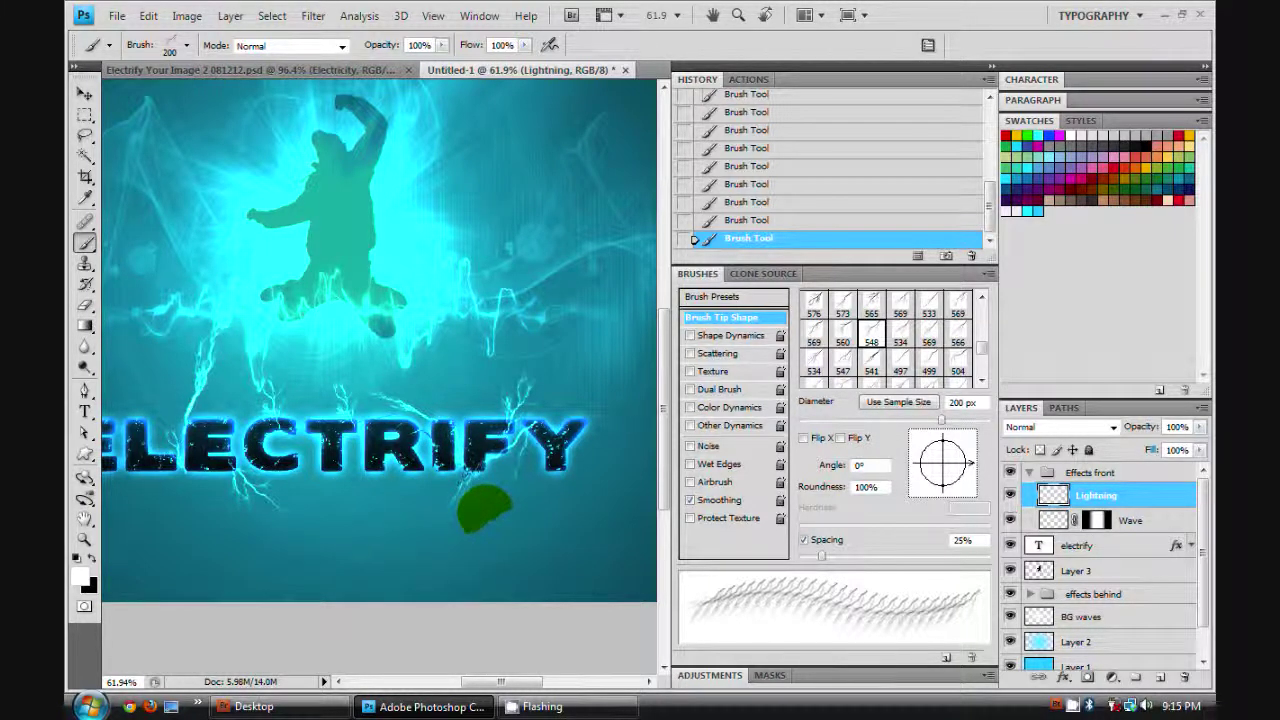
pyautogui.hotkey('ctrl', 'z')
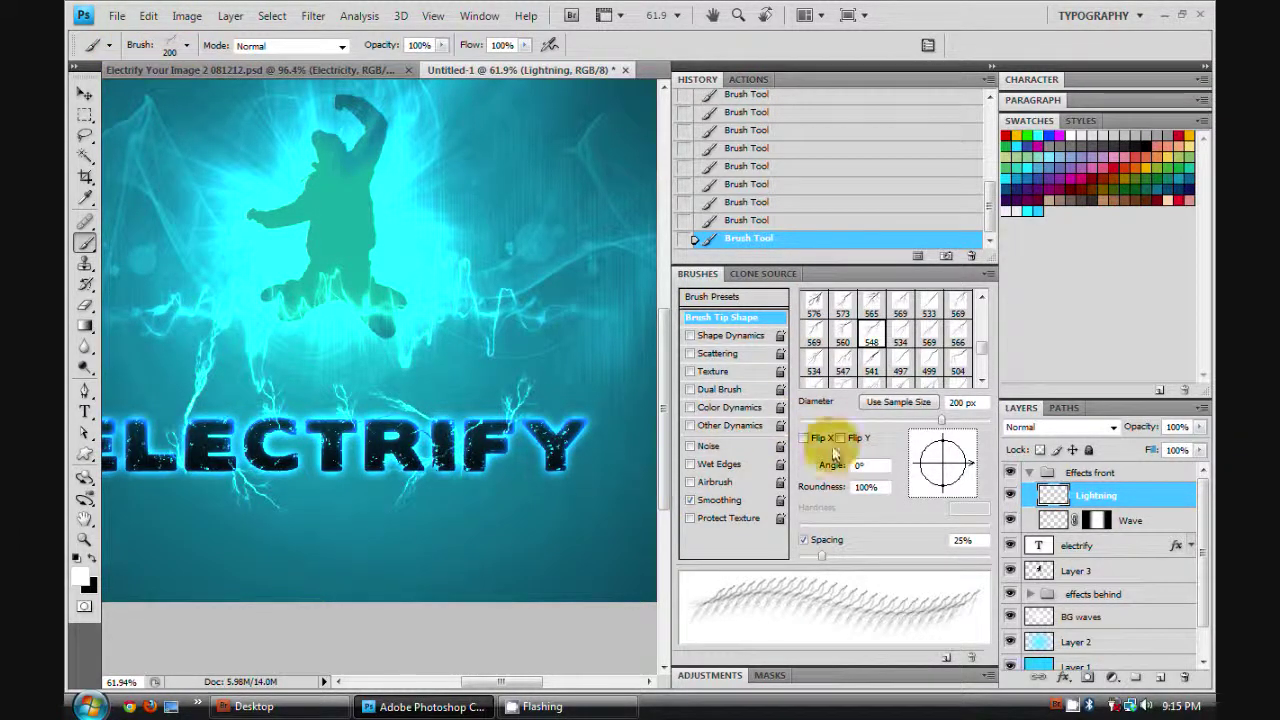
pyautogui.moveTo(971, 462); pyautogui.dragTo(941, 492)
pyautogui.moveTo(295, 392); pyautogui.dragTo(330, 392)
pyautogui.click(330, 405)
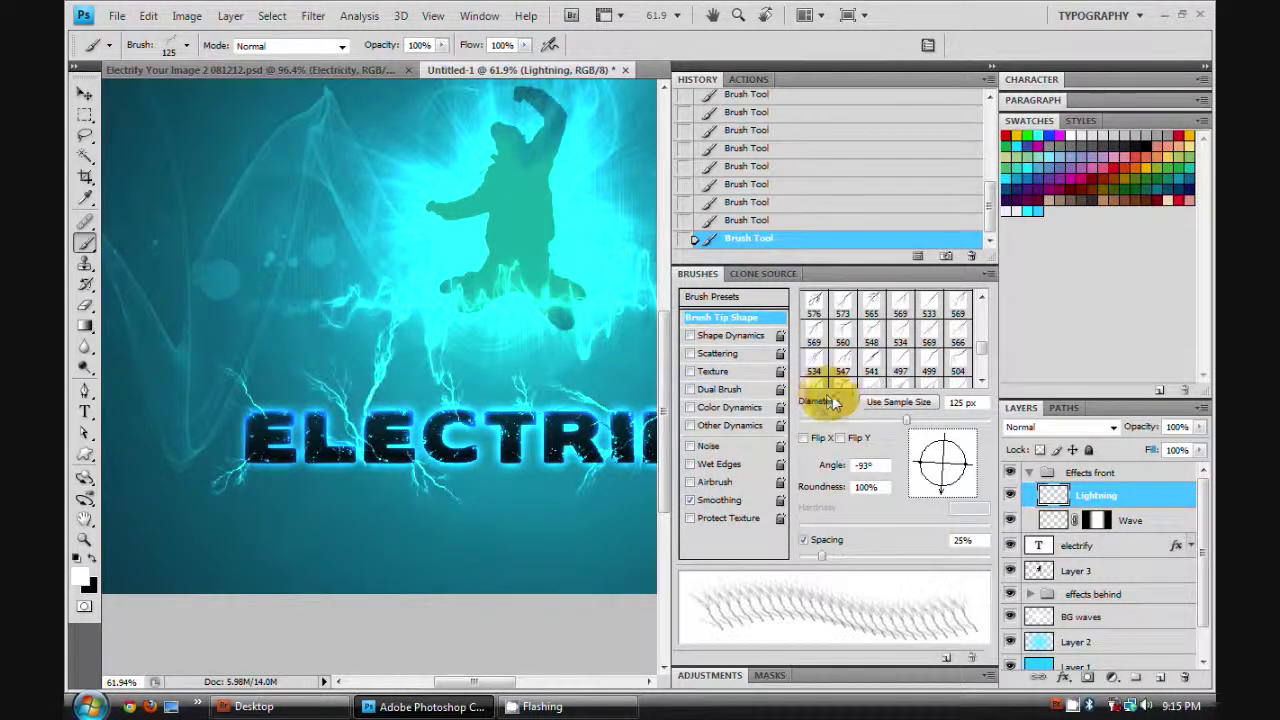
# - Reselect the 548 px lightning brush, reduce it to 250 px, and undo a trial bolt running across the title
pyautogui.moveTo(940, 495); pyautogui.dragTo(922, 478)
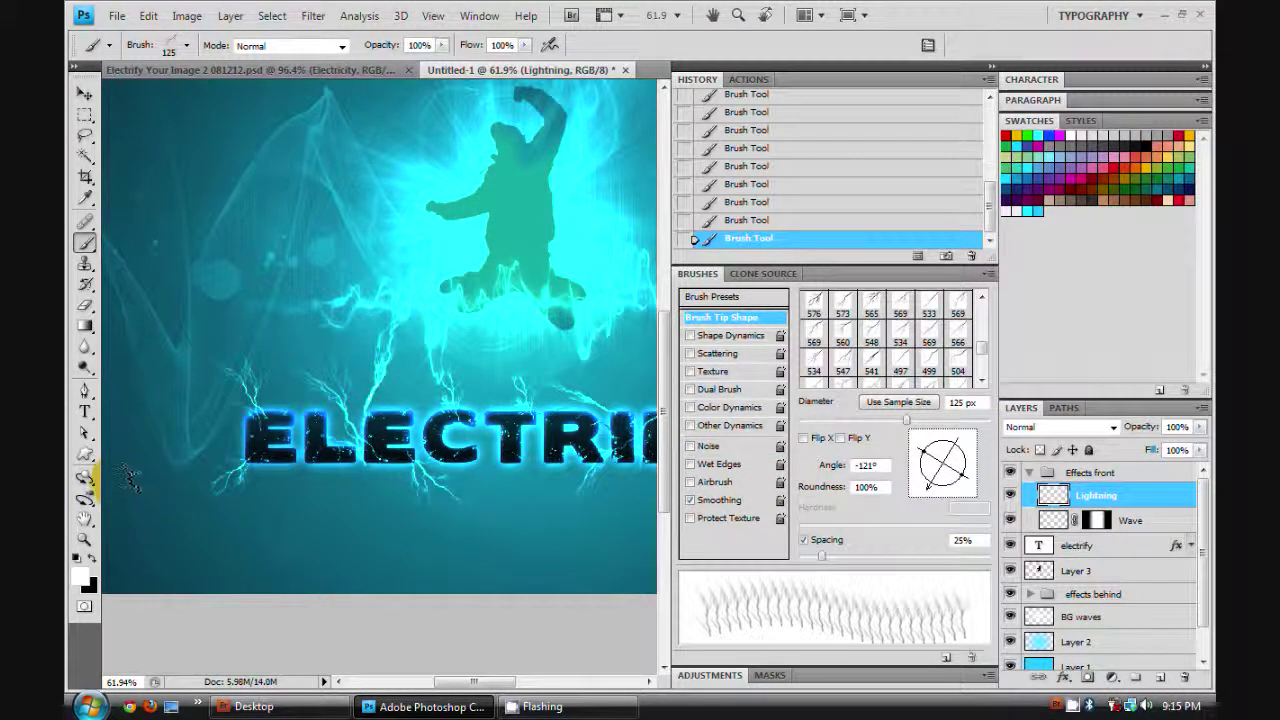
pyautogui.click(186, 45)
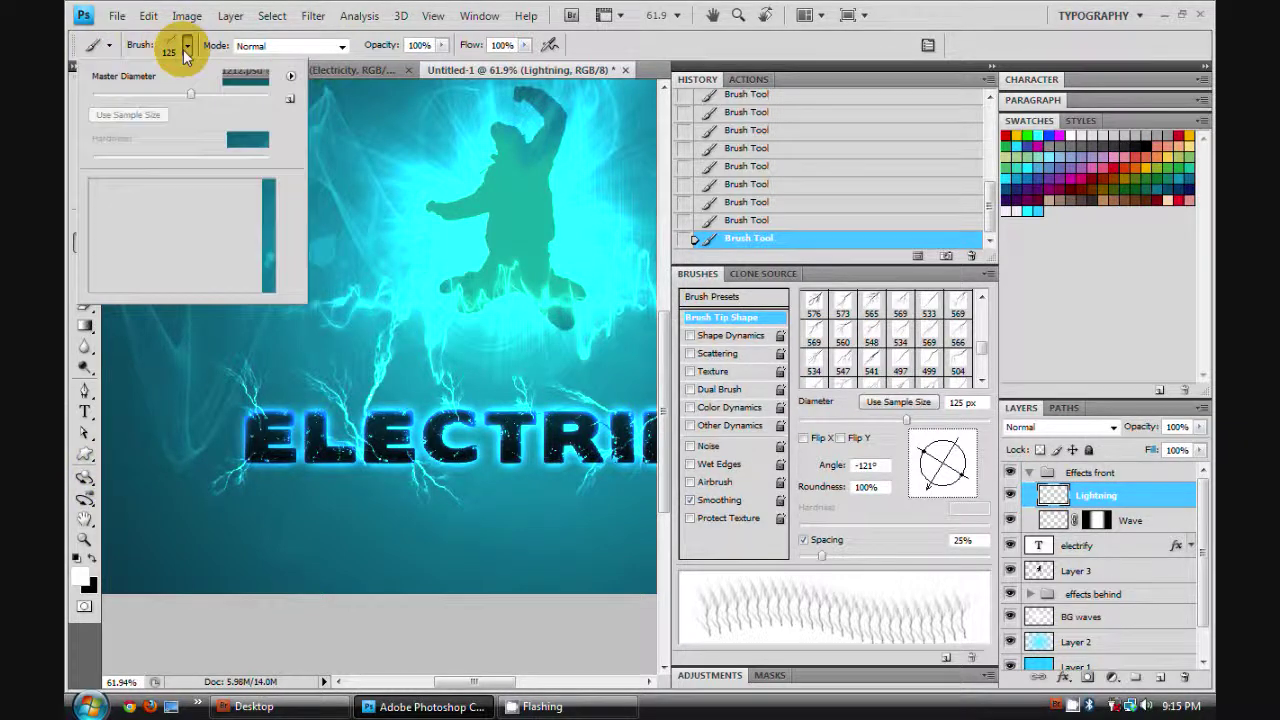
pyautogui.click(218, 244)
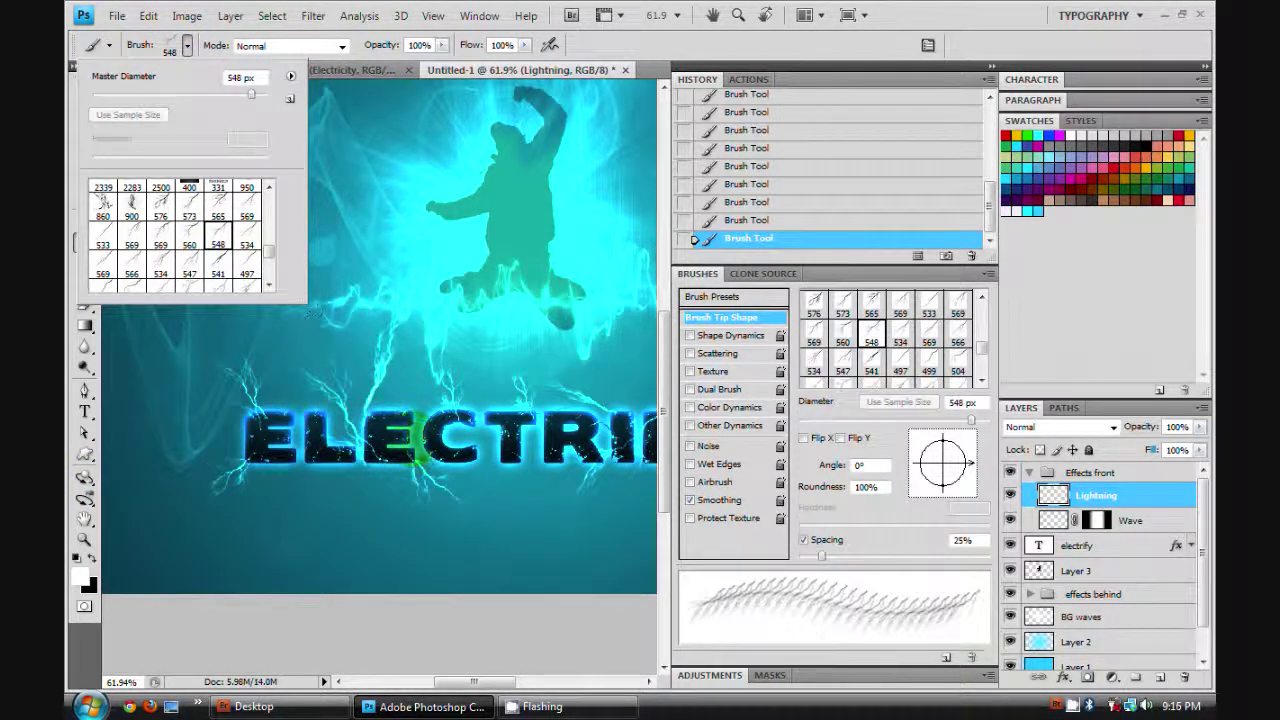
pyautogui.click(418, 468)
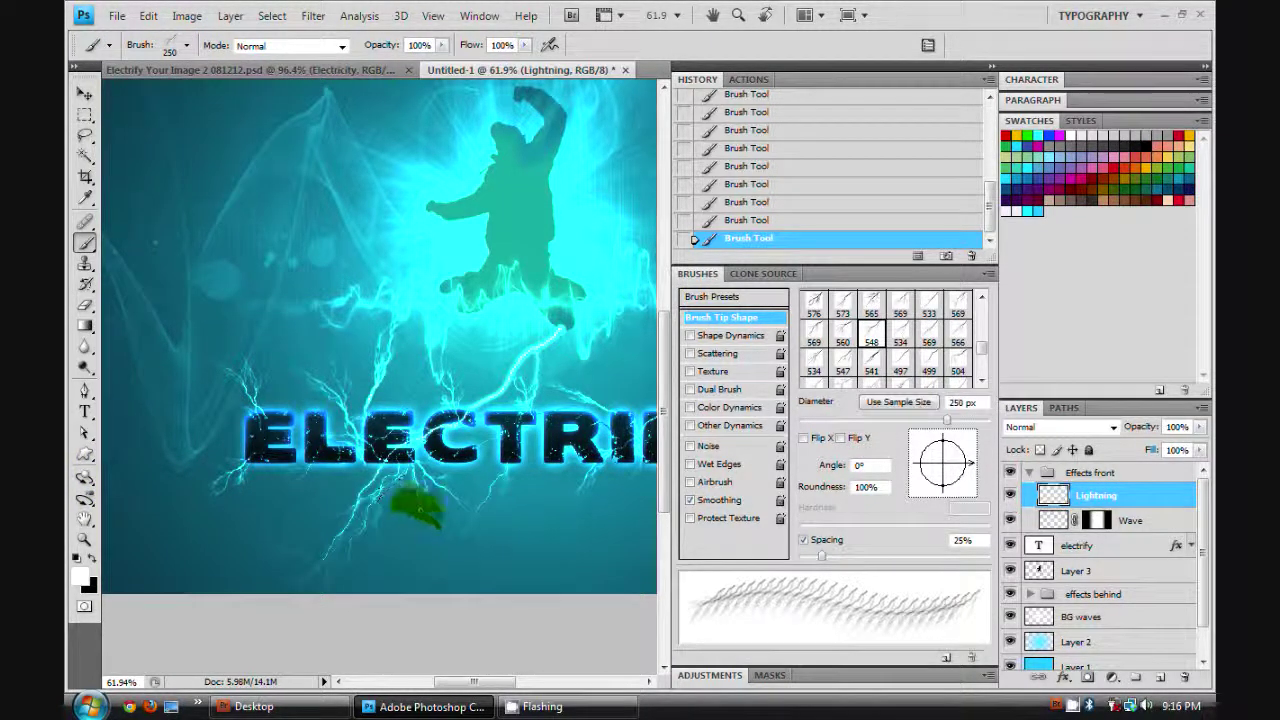
pyautogui.hotkey('ctrl', 'z')
pyautogui.click(510, 480)
pyautogui.moveTo(514, 464); pyautogui.dragTo(301, 434)
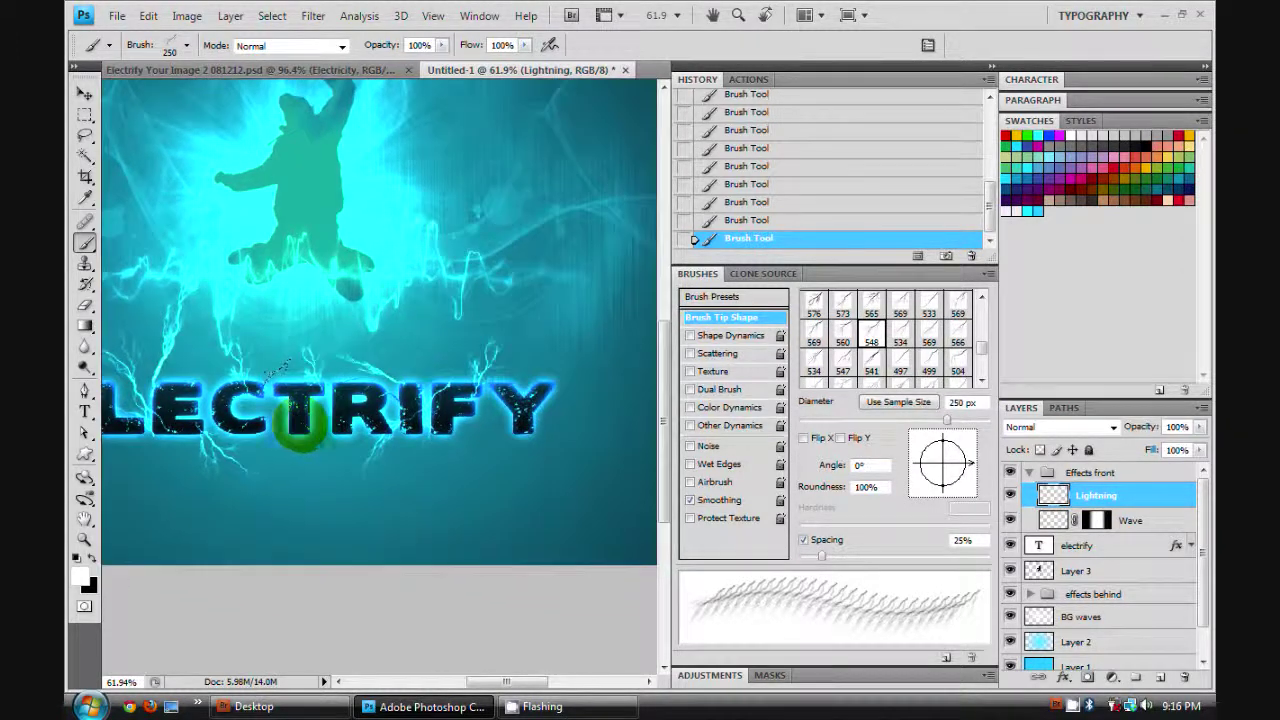
# - Reduce the brush to 125 px, rotate it to -88°, and stamp more bolts above the title's letters
pyautogui.press('[')
pyautogui.press('[')
pyautogui.press('[')
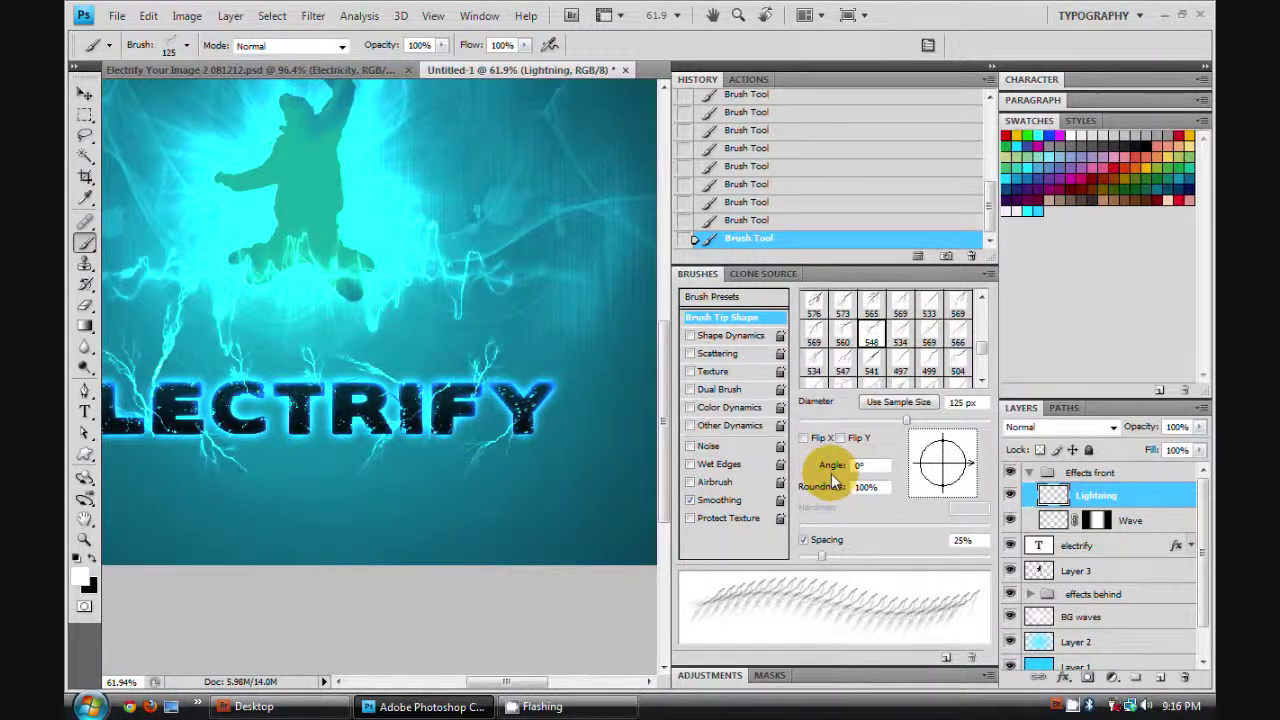
pyautogui.moveTo(986, 449)
pyautogui.mouseDown()
pyautogui.moveTo(943, 466)
pyautogui.moveTo(945, 490)
pyautogui.mouseUp()
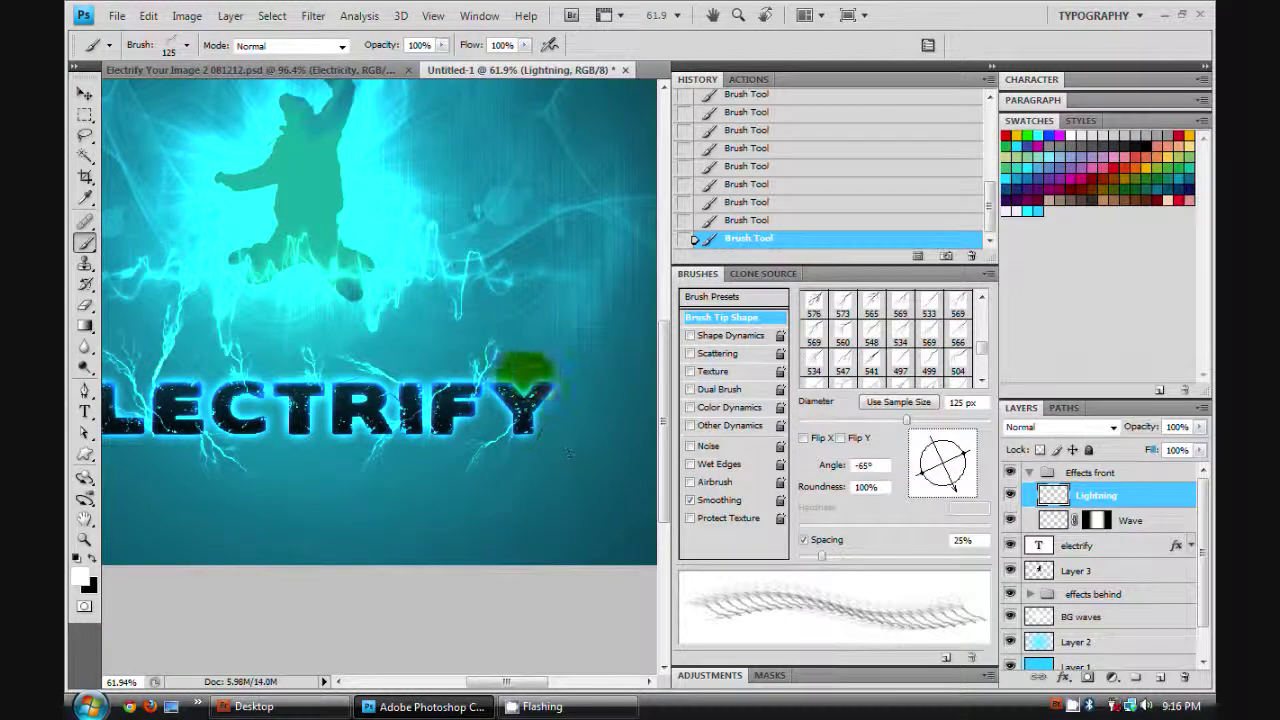
pyautogui.moveTo(960, 478); pyautogui.dragTo(943, 492)
pyautogui.click(378, 358)
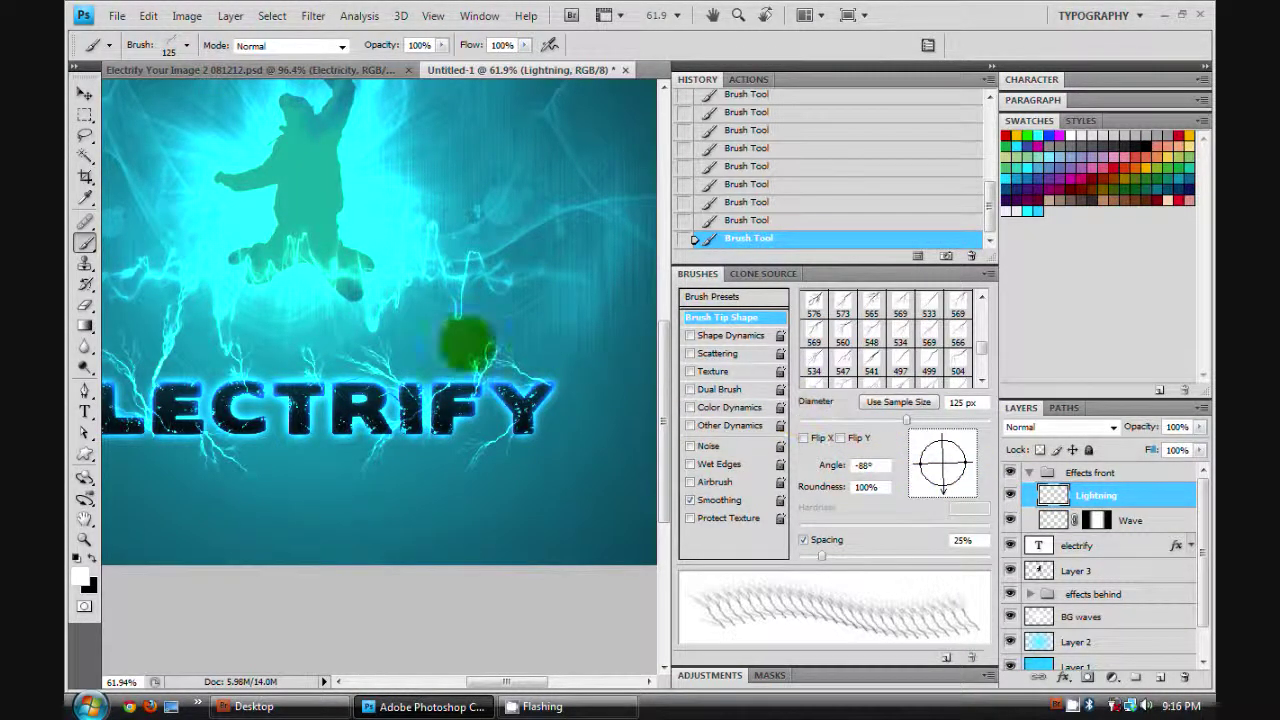
pyautogui.click(303, 388)
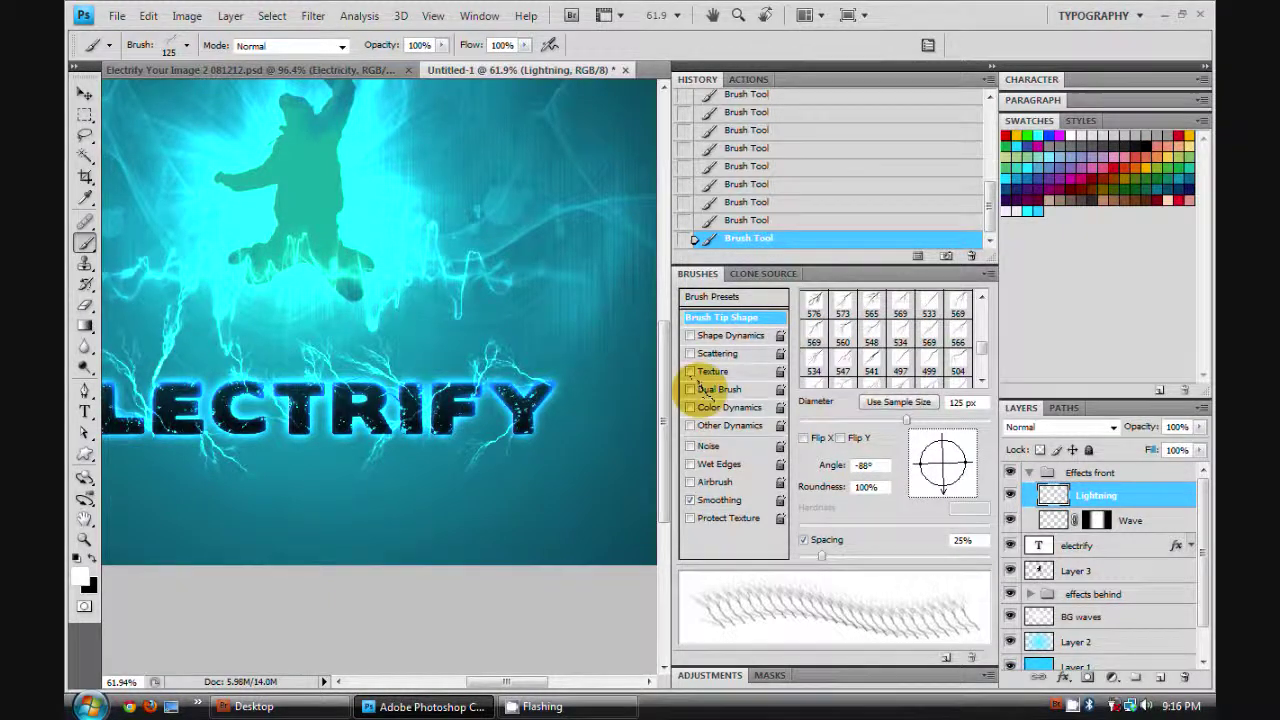
# - Try other brush angles, settle on 12°, and stamp 125 px bolts along the lower edge of the title
pyautogui.moveTo(240, 345); pyautogui.dragTo(395, 342)
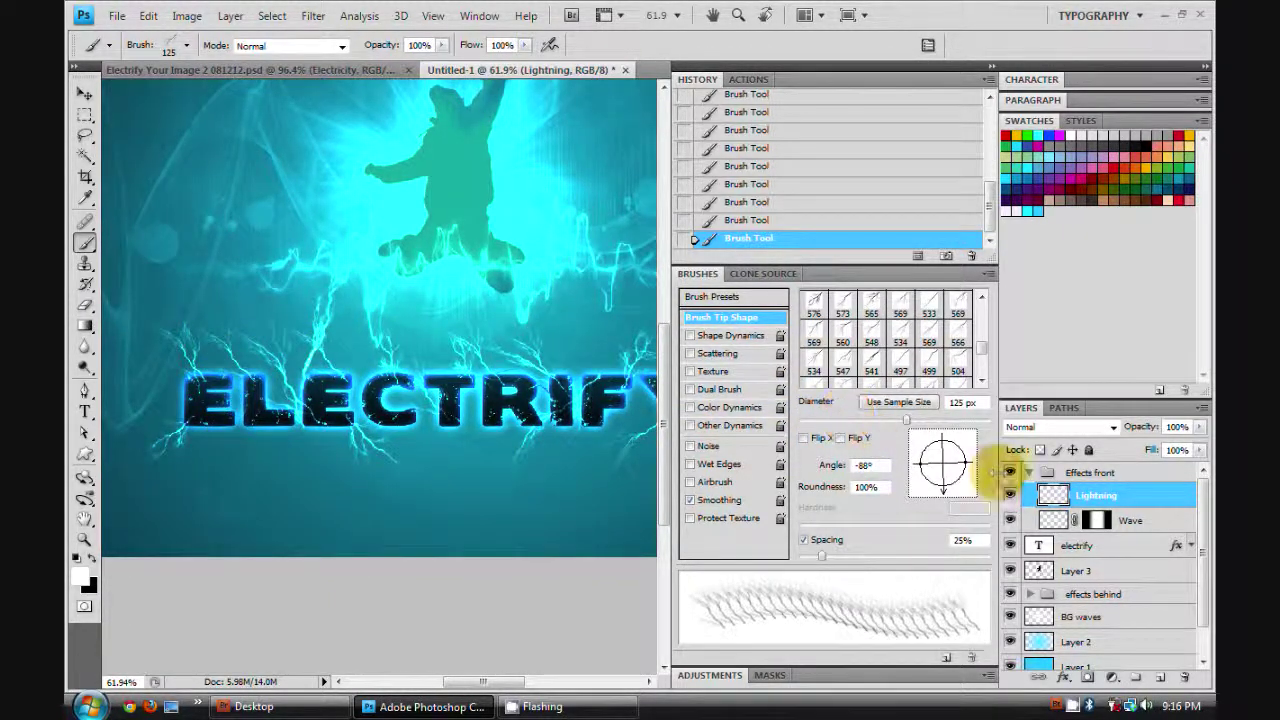
pyautogui.moveTo(1000, 473); pyautogui.dragTo(880, 455)
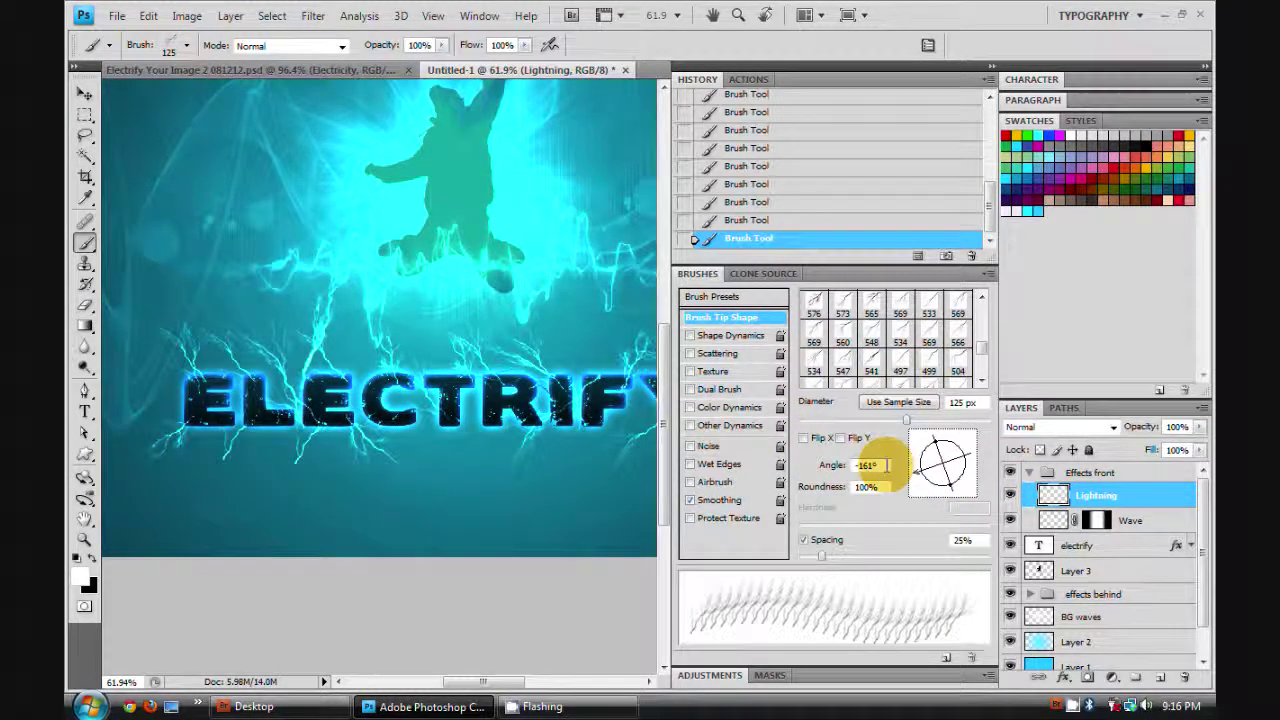
pyautogui.click(928, 470)
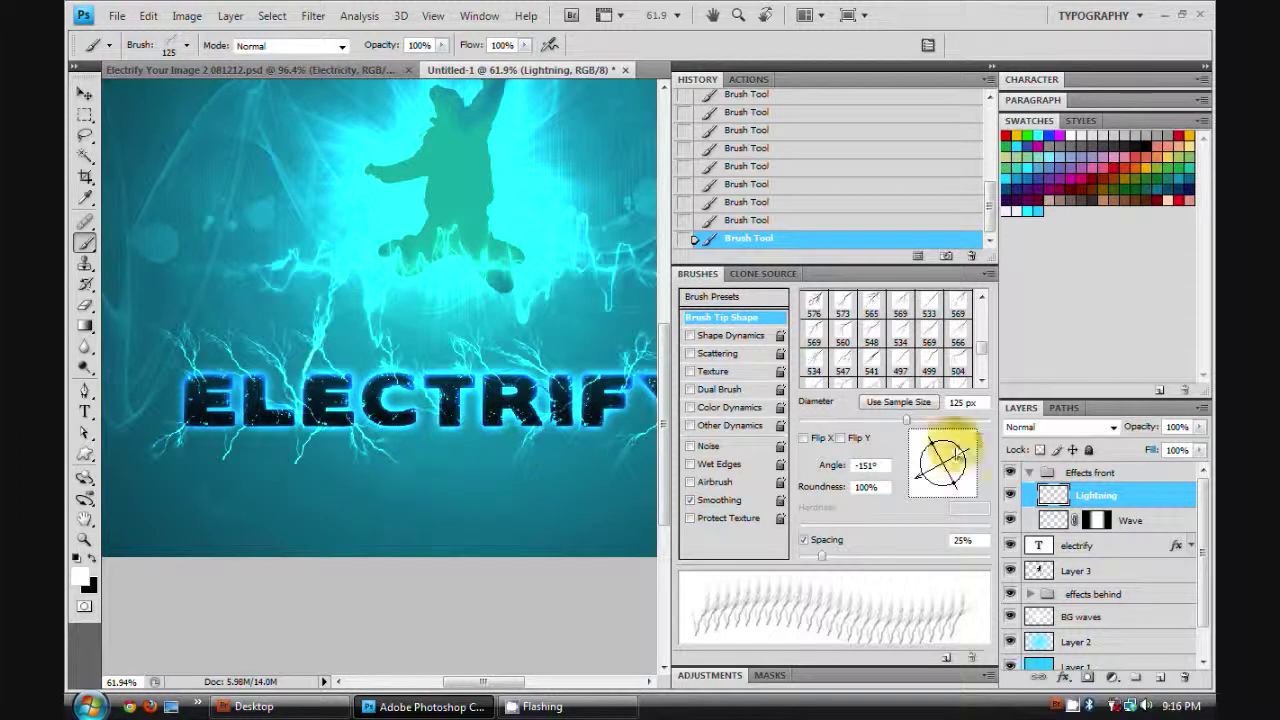
pyautogui.moveTo(950, 452)
pyautogui.mouseDown()
pyautogui.moveTo(943, 463)
pyautogui.moveTo(963, 457)
pyautogui.mouseUp()
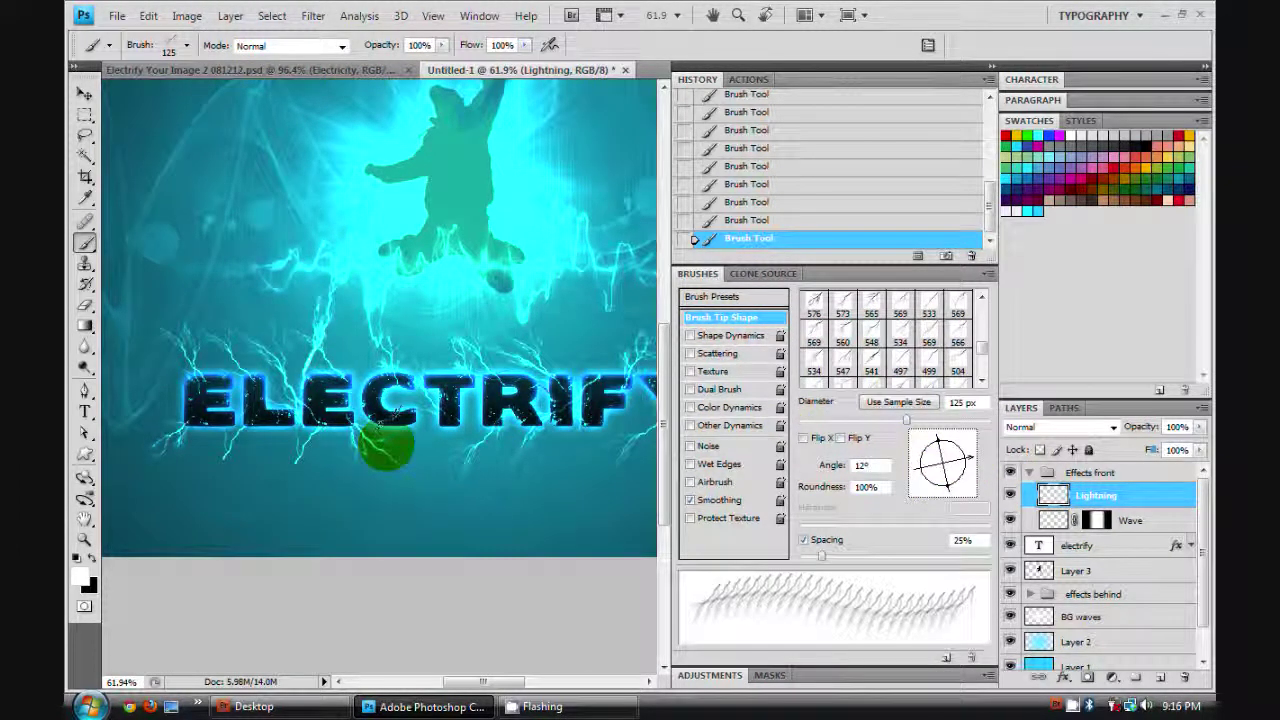
pyautogui.moveTo(480, 449); pyautogui.dragTo(363, 357)
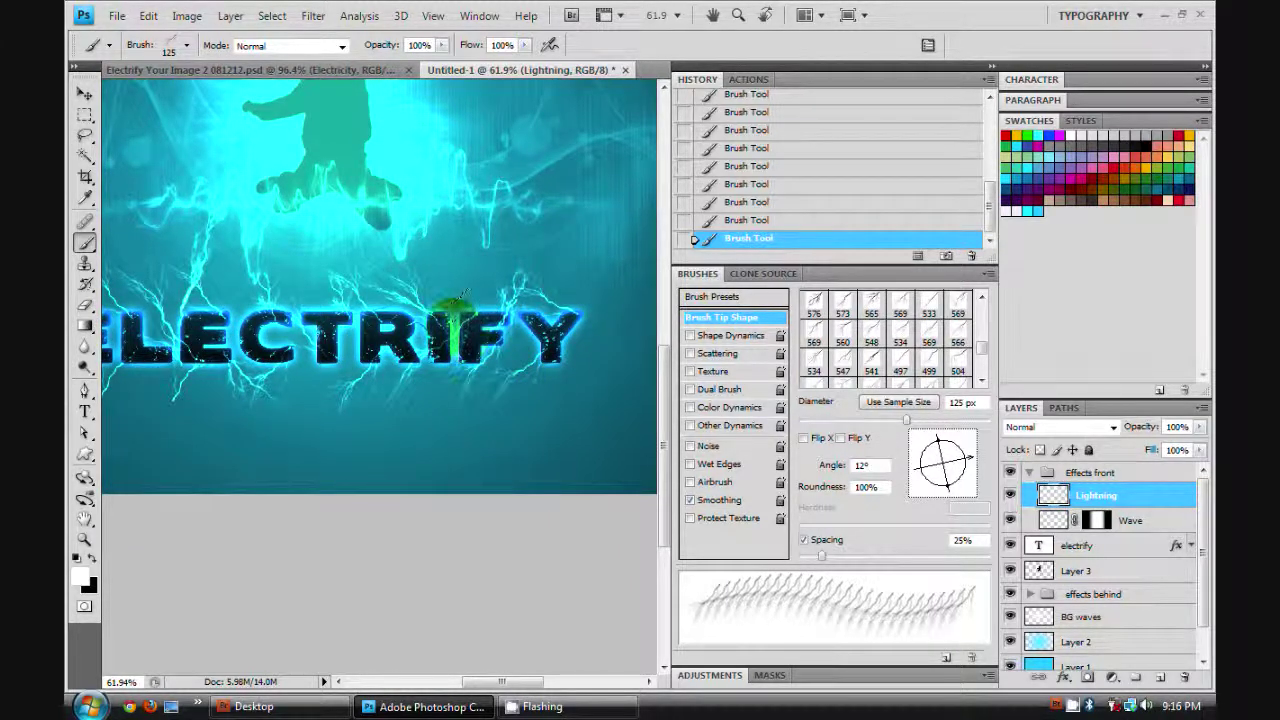
pyautogui.moveTo(312, 304); pyautogui.dragTo(369, 303)
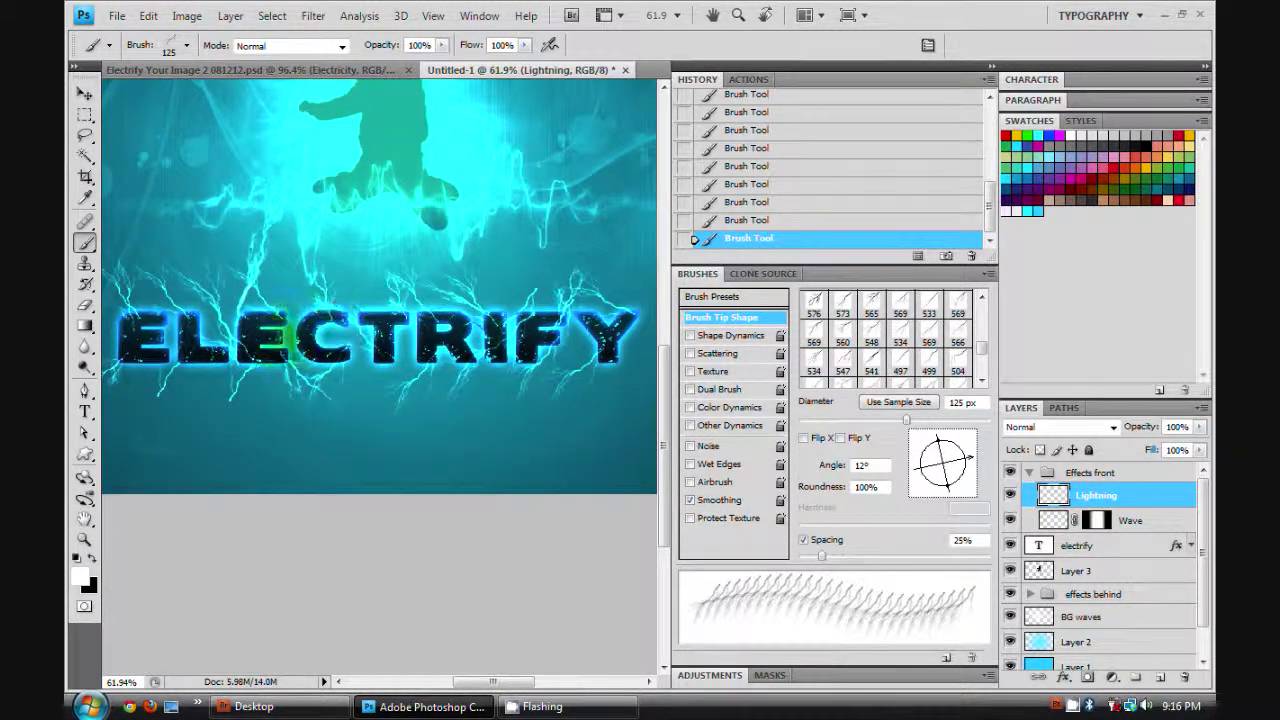
# - Reduce the brush to 80 px, stamp small bolts around the title's letters, and add more with the brush rotated to -90°
pyautogui.scroll(-2, 290, 264)
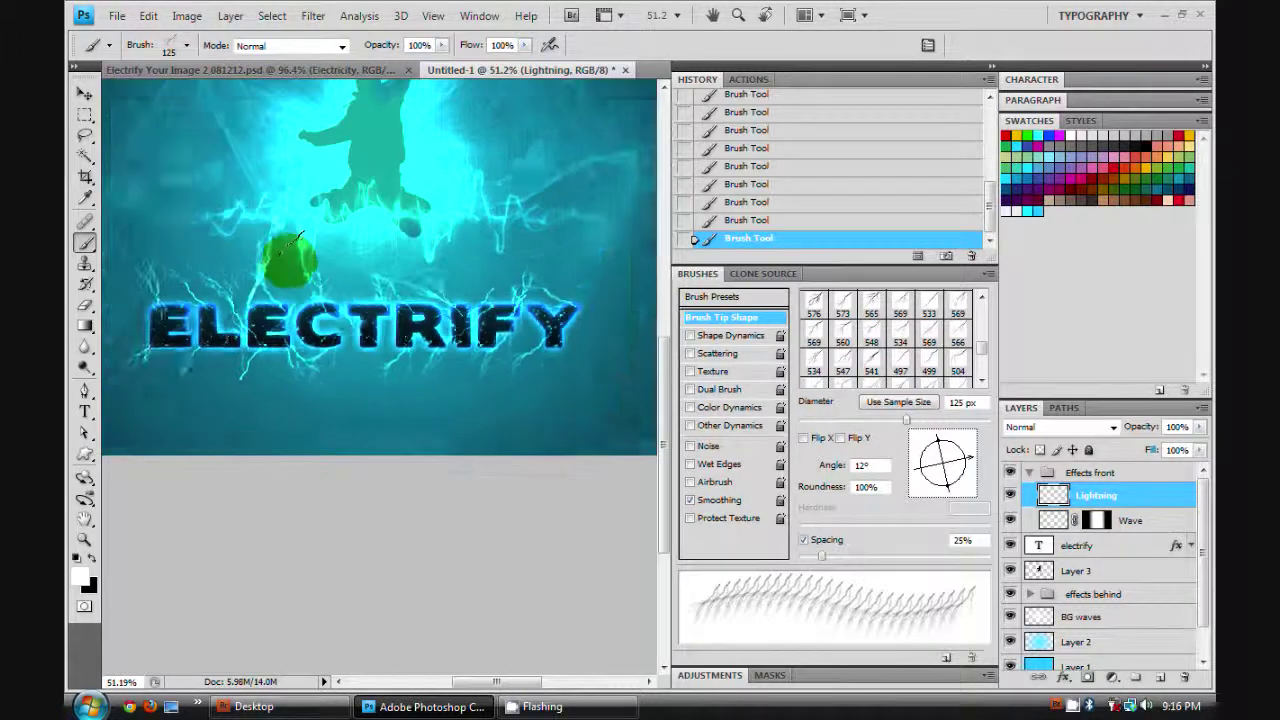
pyautogui.scroll(2, 291, 264)
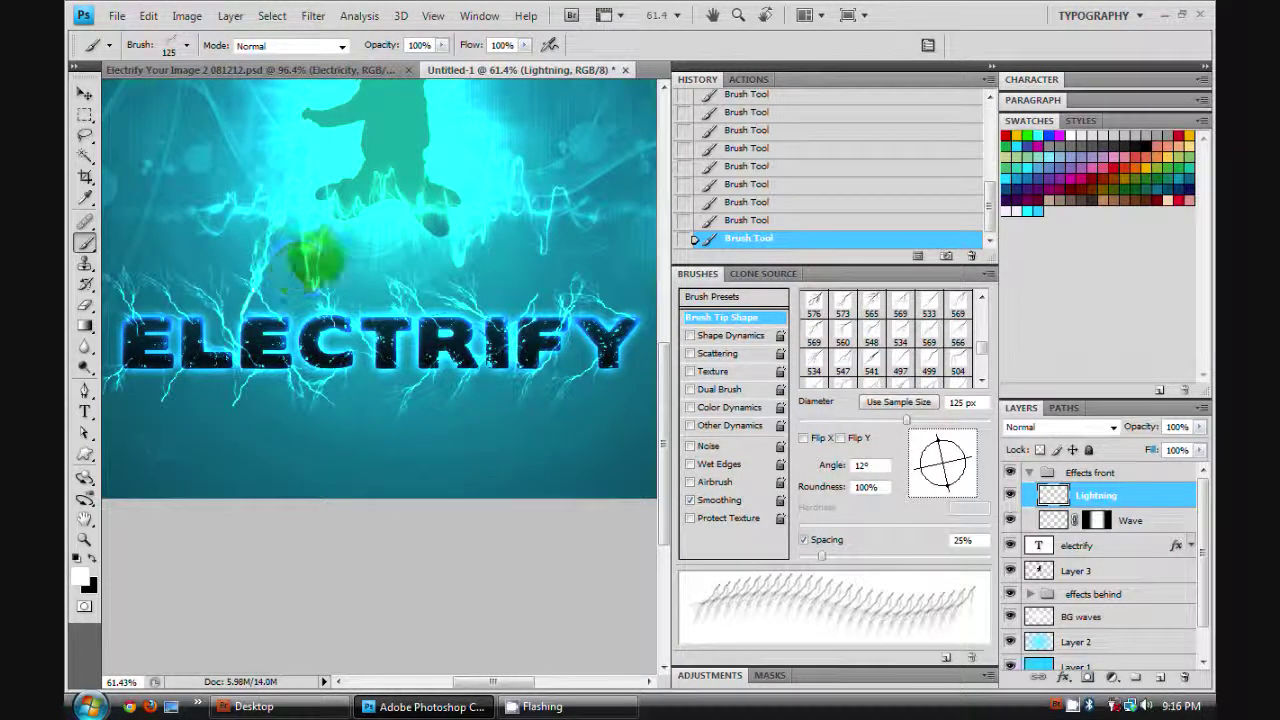
pyautogui.press('[')
pyautogui.press('[')
pyautogui.press('[')
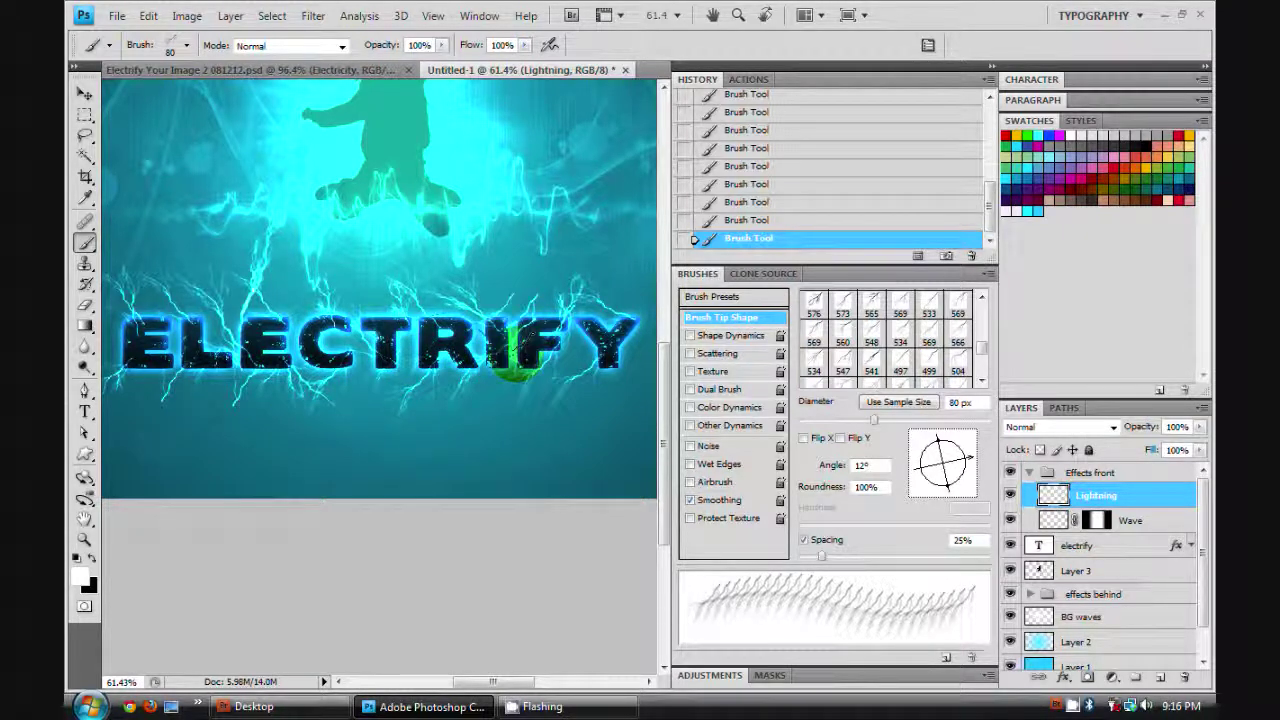
pyautogui.moveTo(957, 457); pyautogui.dragTo(943, 488)
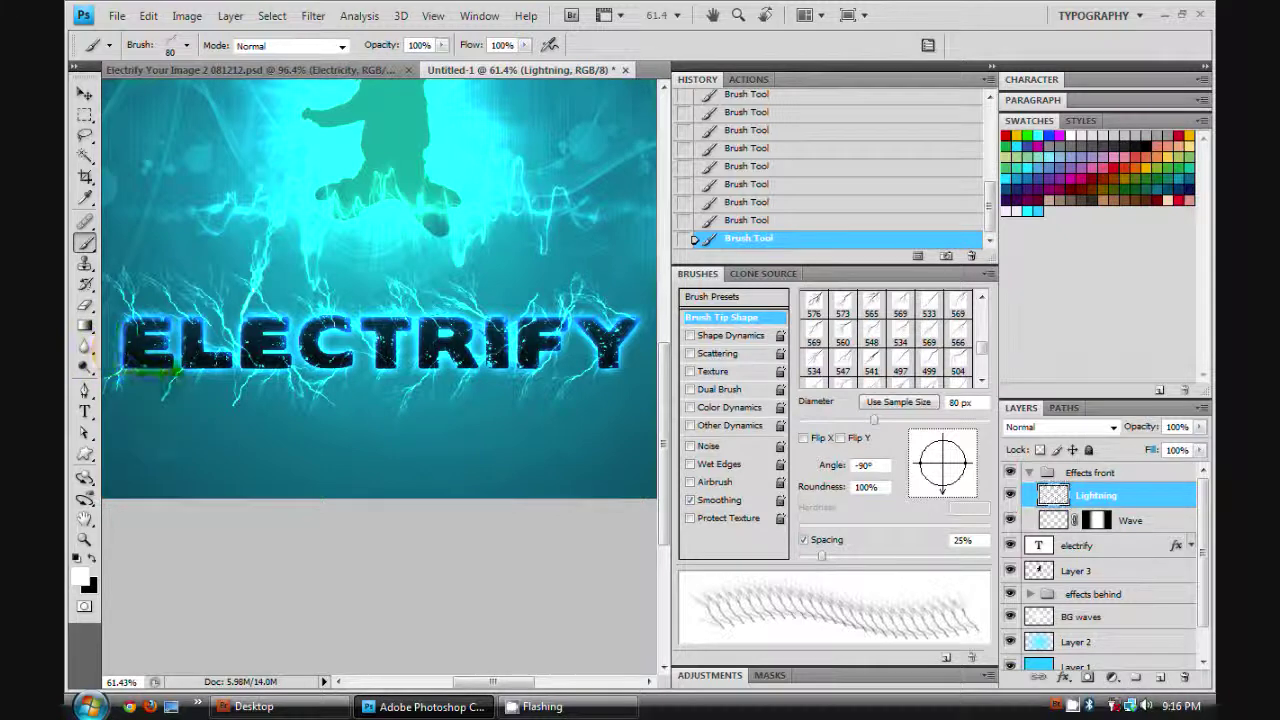
pyautogui.scroll(-3, 200, 352)
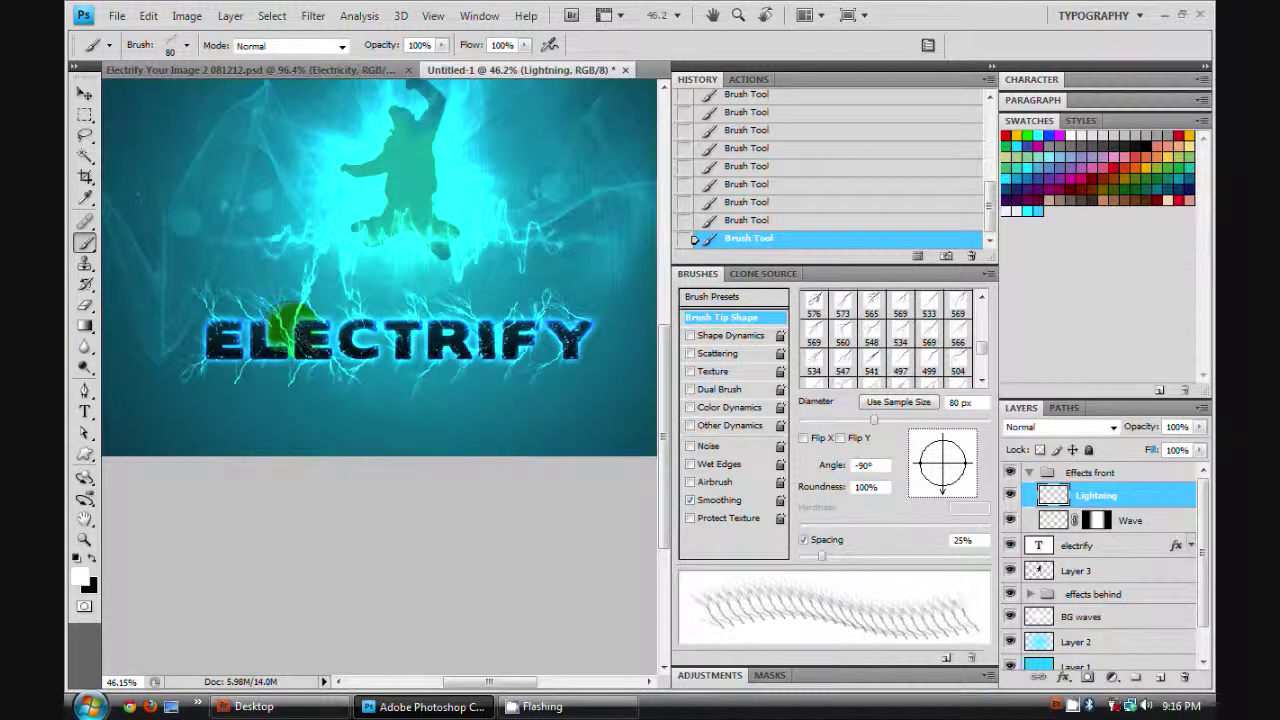
# - Reduce the soft Eraser to 80 px and erase stray lightning ends beneath the title on the Lightning layer
pyautogui.scroll(2, 293, 320)
pyautogui.press('e')
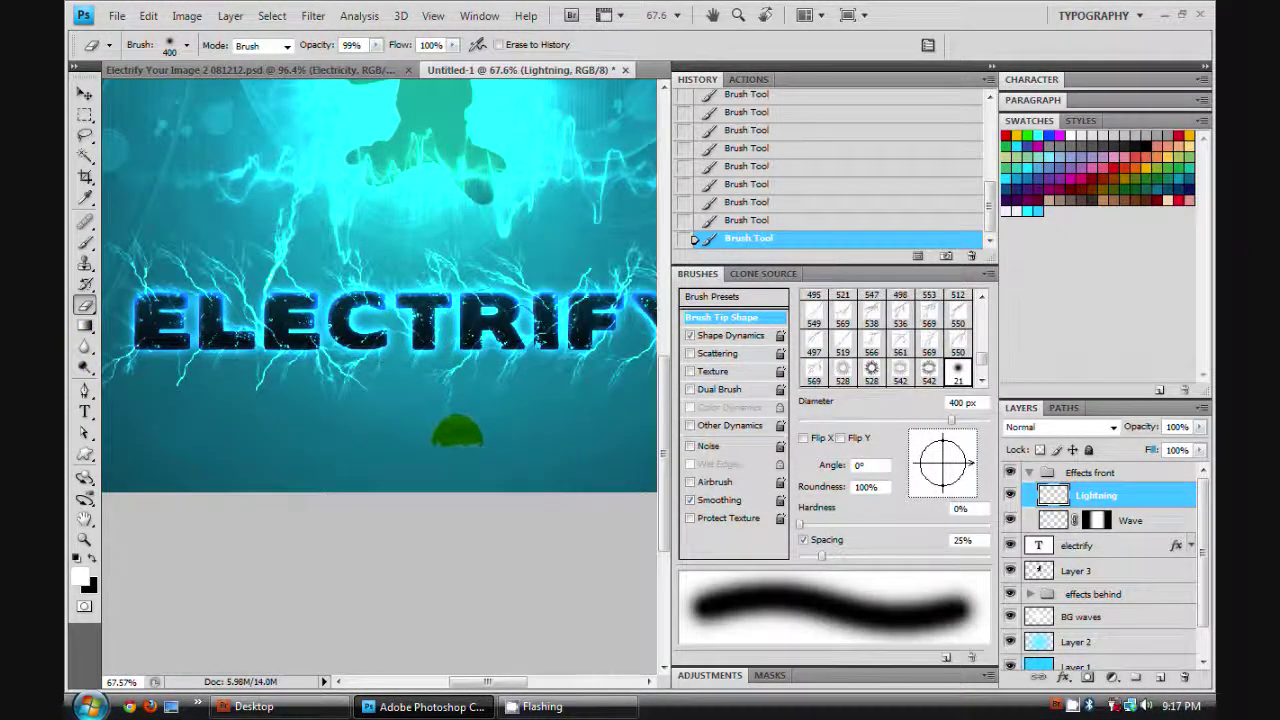
pyautogui.press('[')
pyautogui.press('[')
pyautogui.press('[')
pyautogui.press('[')
pyautogui.press('[')
pyautogui.press('[')
pyautogui.press('[')
pyautogui.press('[')
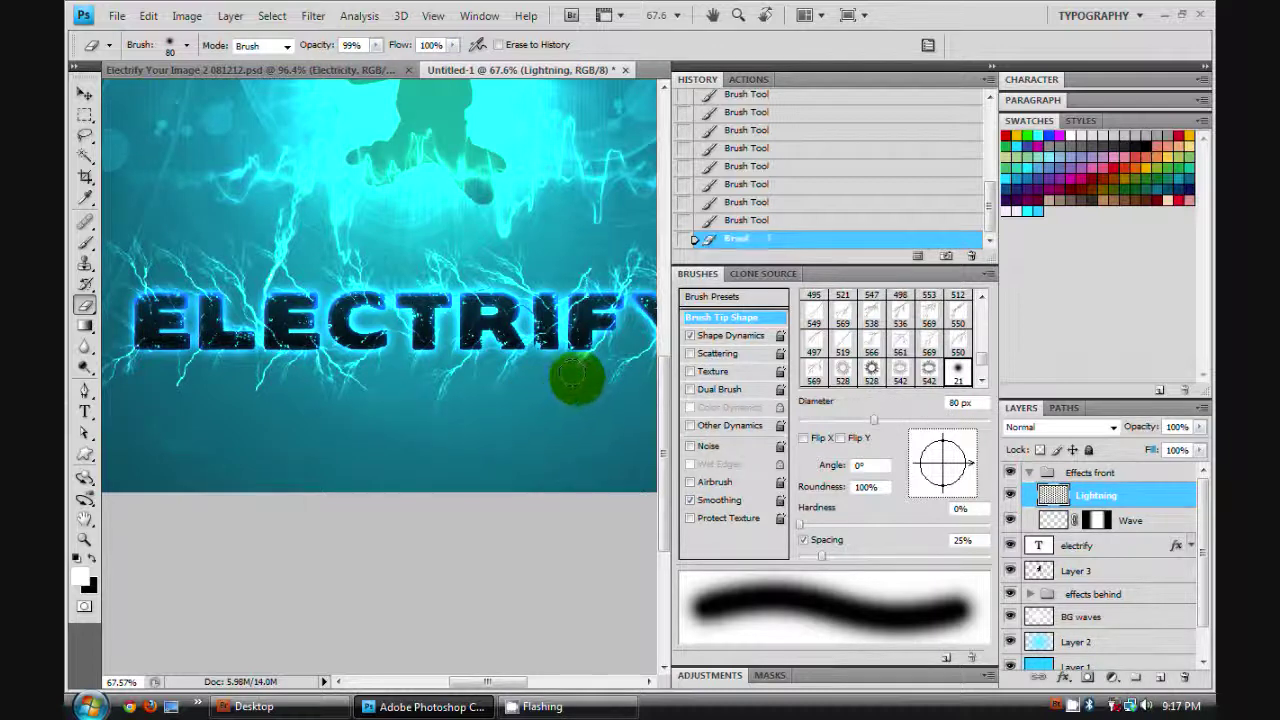
pyautogui.click(607, 385)
pyautogui.click(397, 380)
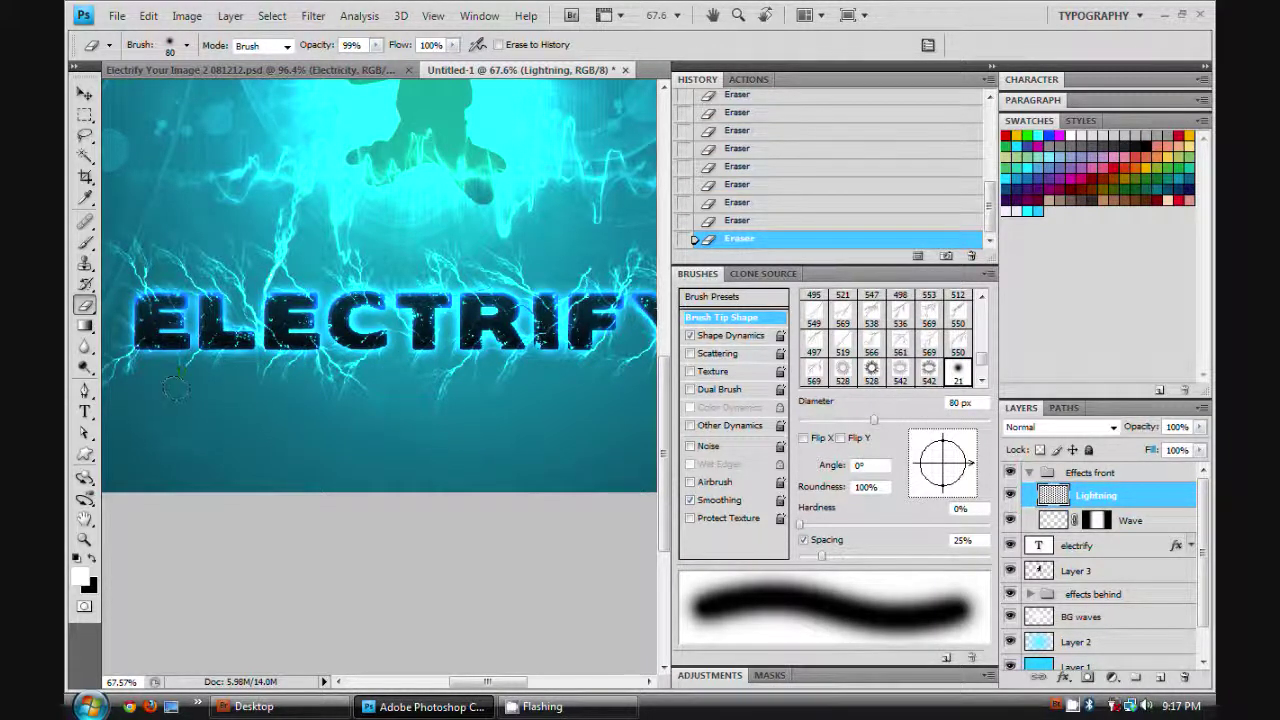
pyautogui.scroll(-1, 195, 380)
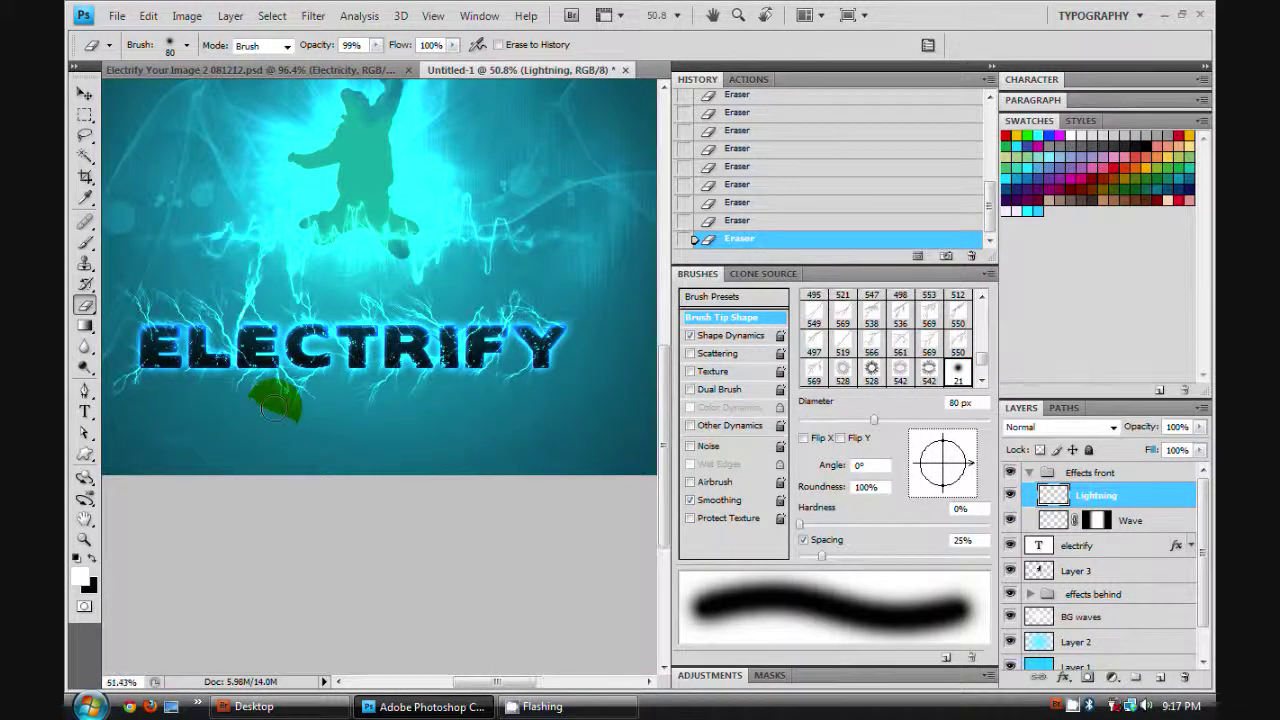
pyautogui.scroll(1, 340, 355)
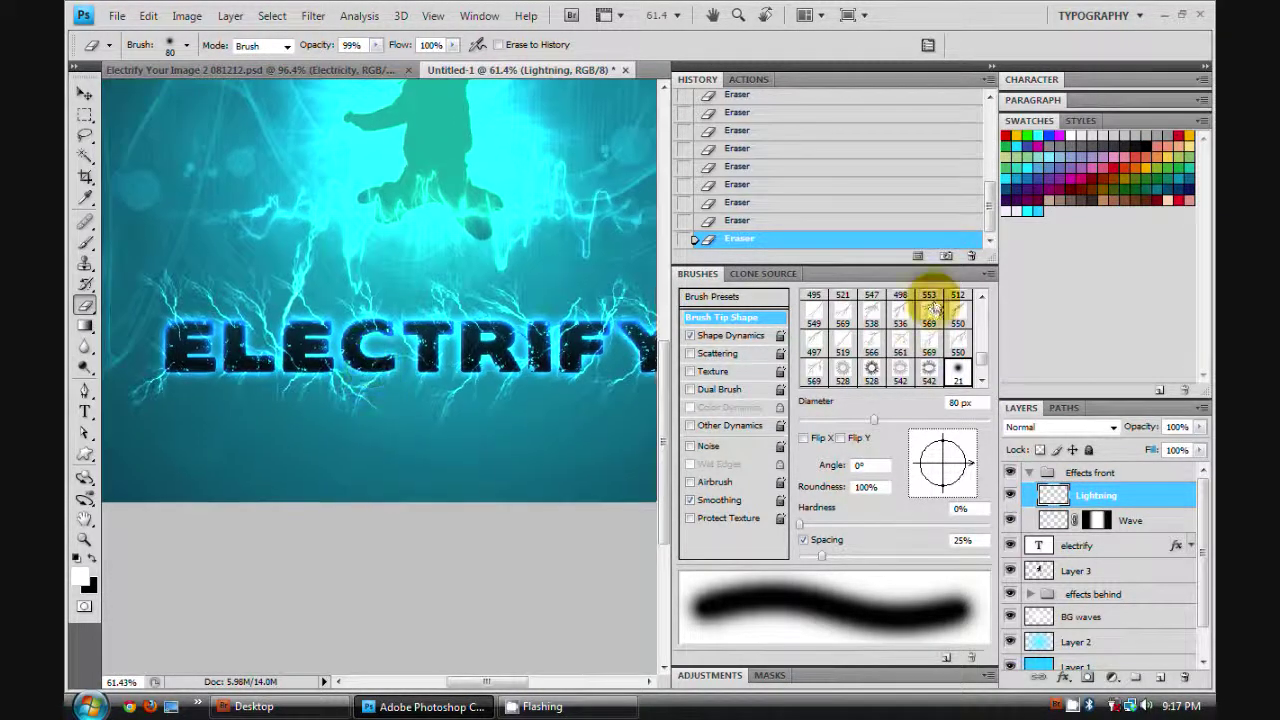
# - Choose the 565 px lightning tip for the Eraser and rotate it to -106°
pyautogui.moveTo(420, 177)
pyautogui.mouseDown()
pyautogui.moveTo(414, 357)
pyautogui.moveTo(456, 353)
pyautogui.mouseUp()
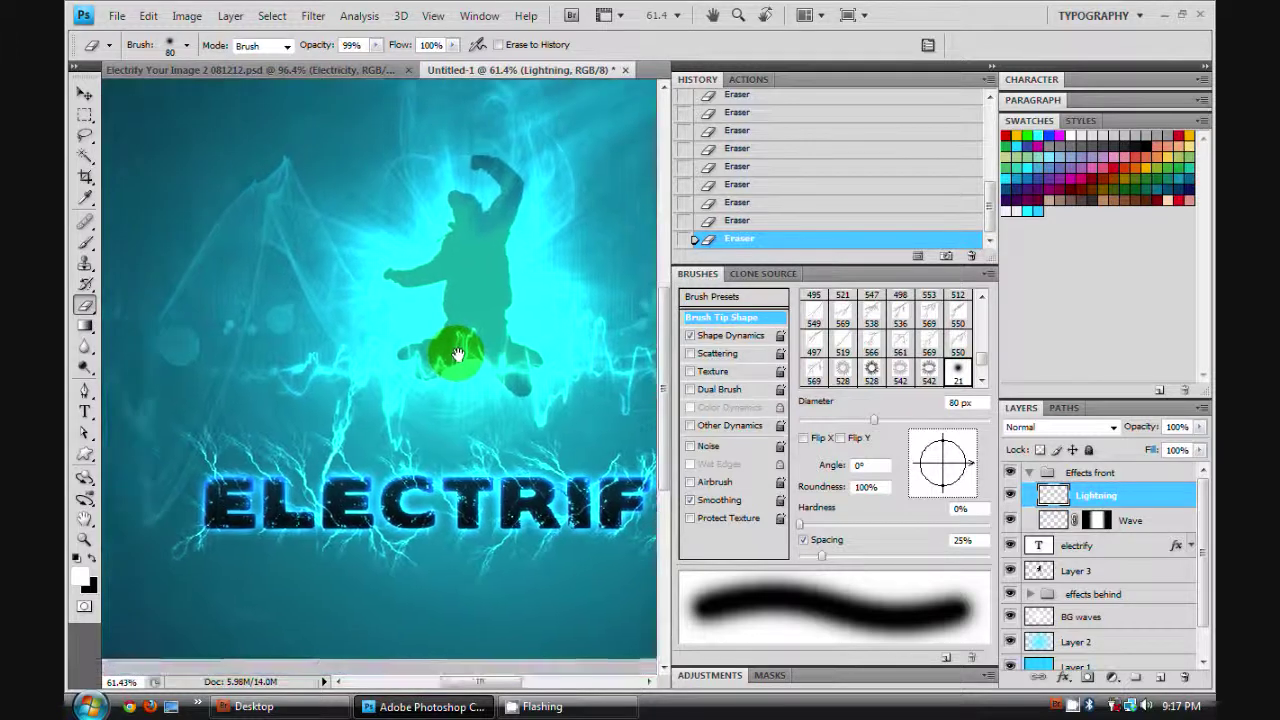
pyautogui.scroll(-1, 456, 353)
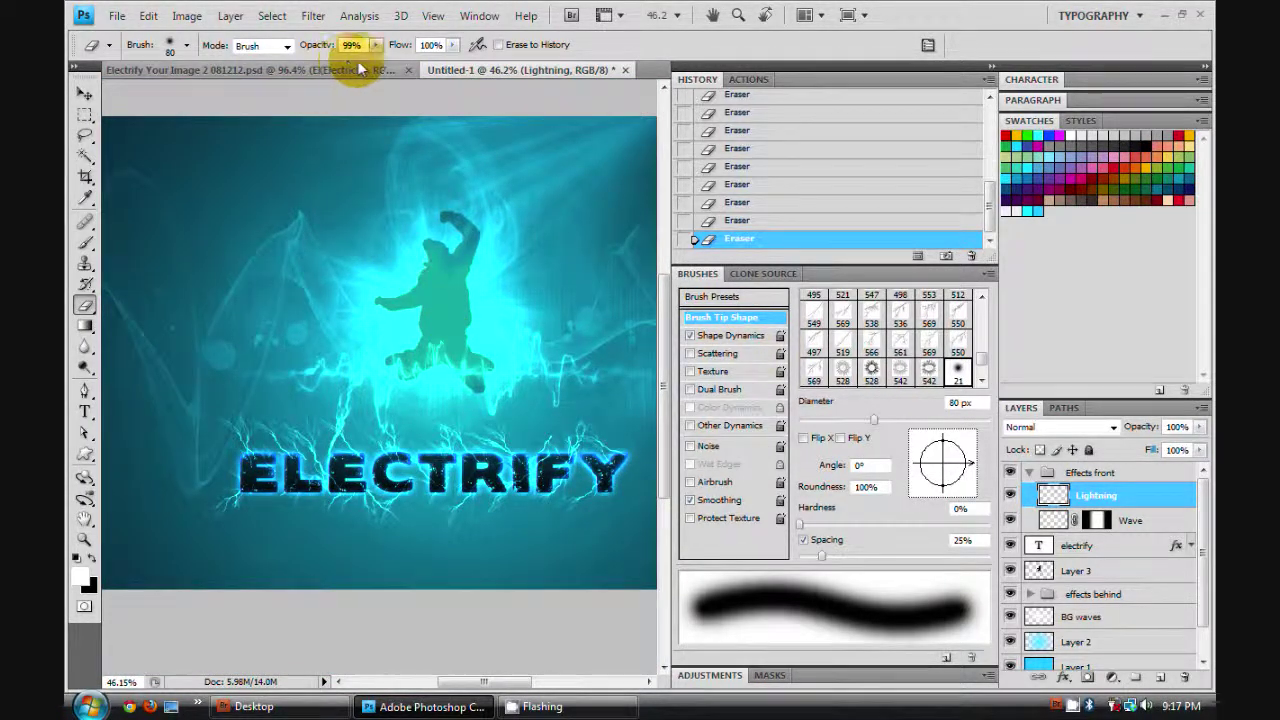
pyautogui.click(186, 45)
pyautogui.scroll(-3, 138, 213)
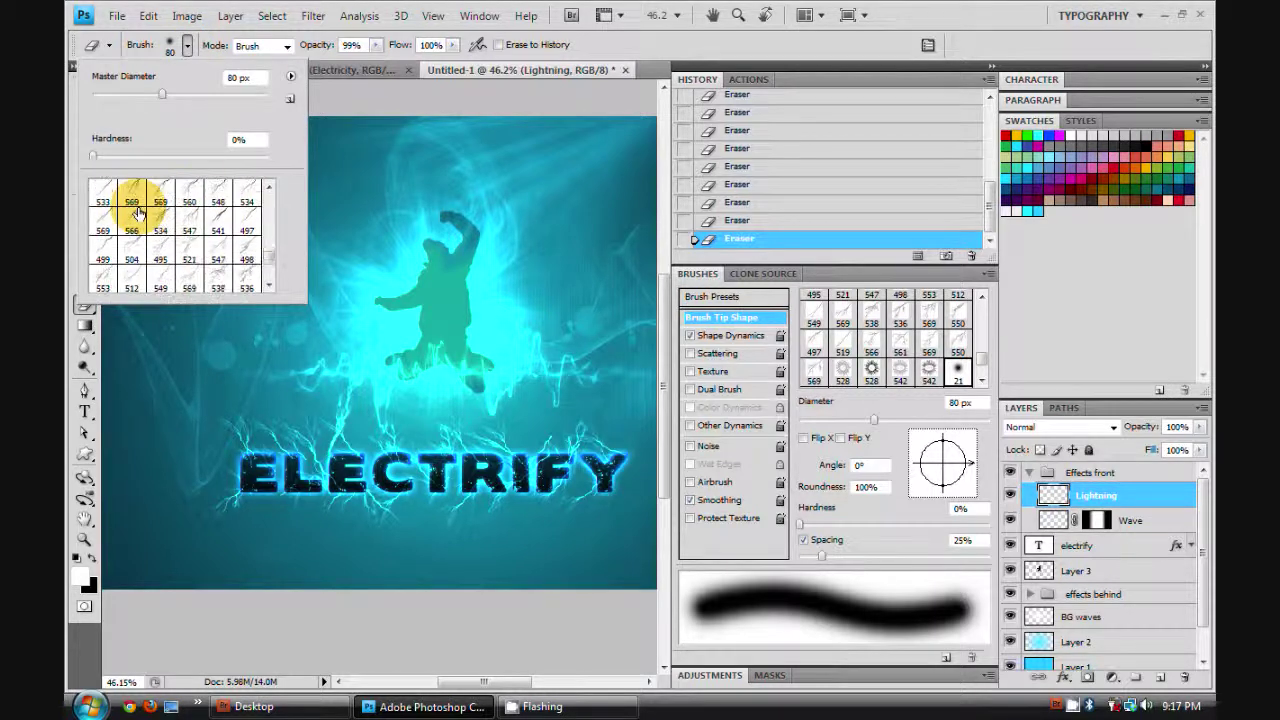
pyautogui.scroll(3, 138, 213)
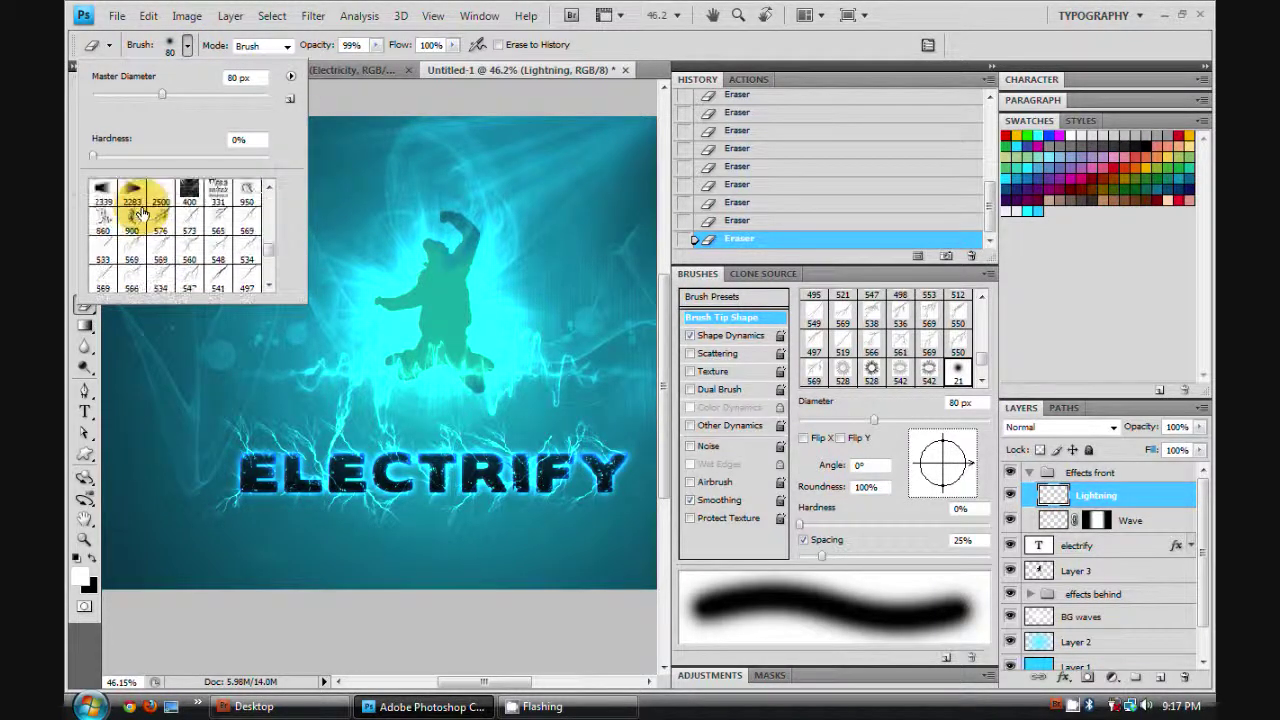
pyautogui.click(217, 220)
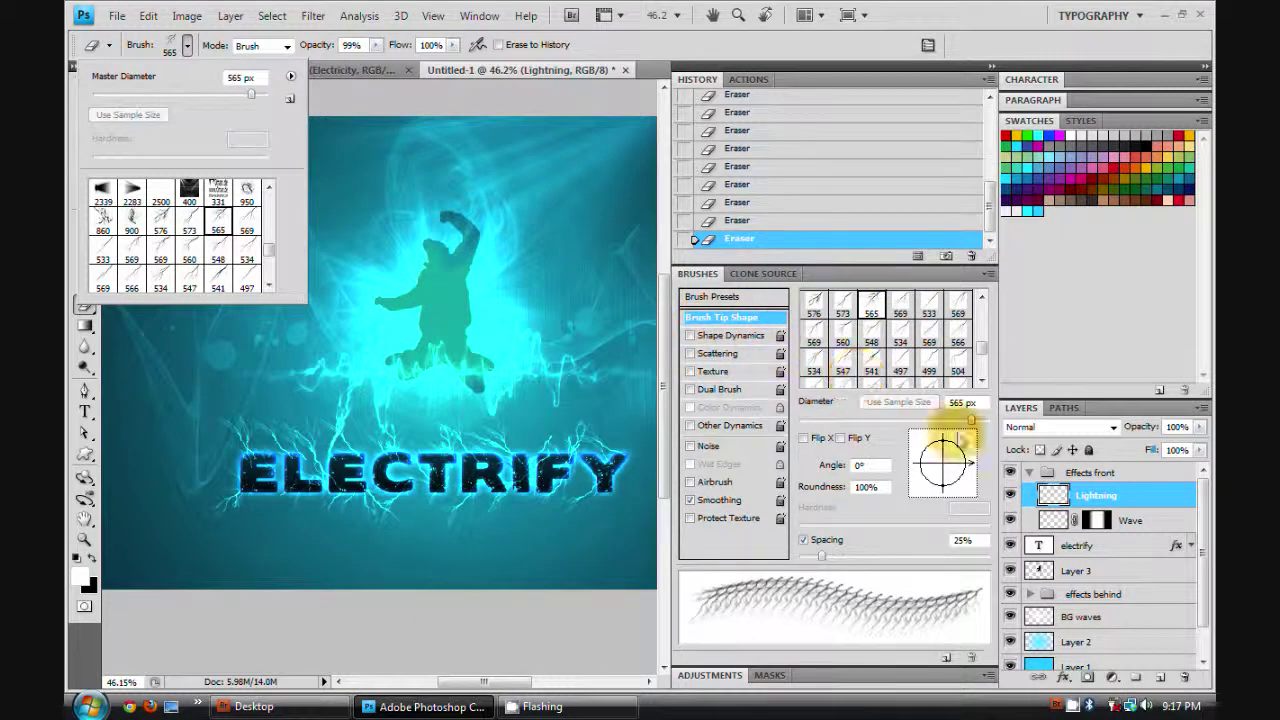
pyautogui.click(962, 468)
pyautogui.moveTo(963, 474)
pyautogui.mouseDown()
pyautogui.moveTo(962, 440)
pyautogui.moveTo(944, 420)
pyautogui.moveTo(943, 466)
pyautogui.moveTo(958, 484)
pyautogui.moveTo(951, 474)
pyautogui.moveTo(950, 495)
pyautogui.moveTo(932, 496)
pyautogui.mouseUp()
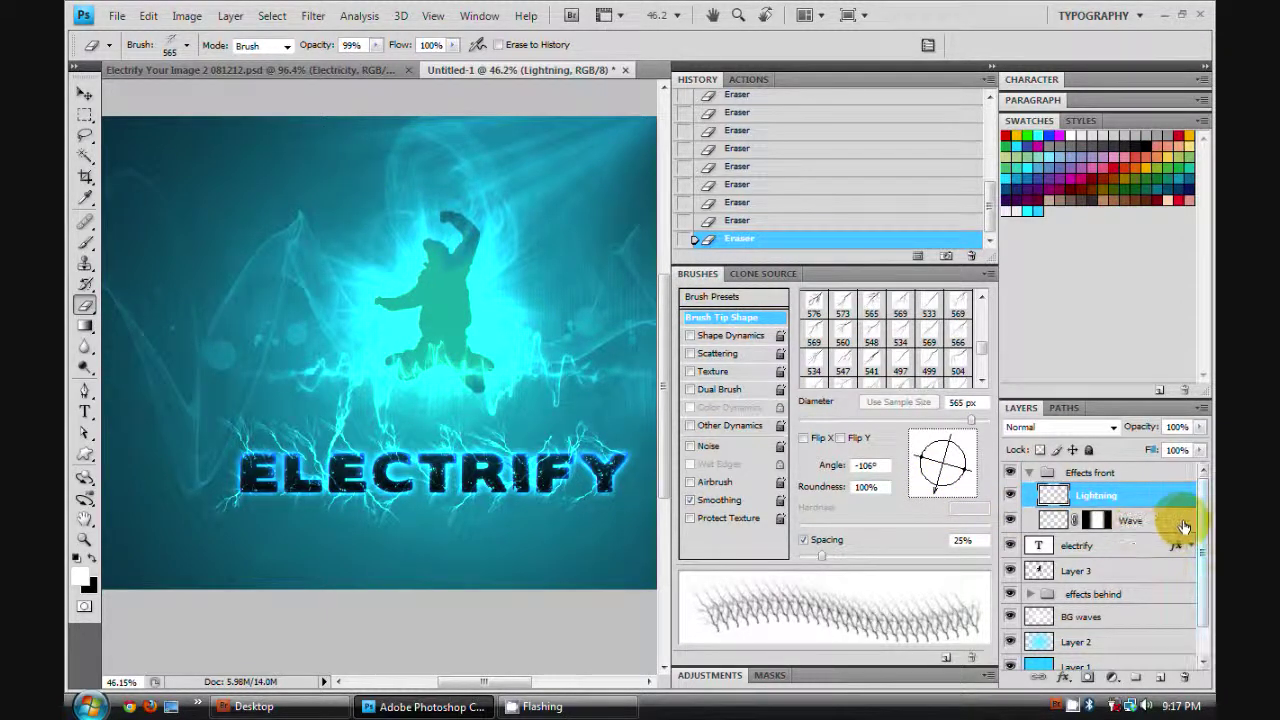
# - Toggle the visibility of the Lightning and Wave layers to compare the image with and without each effect
pyautogui.click(1011, 496)
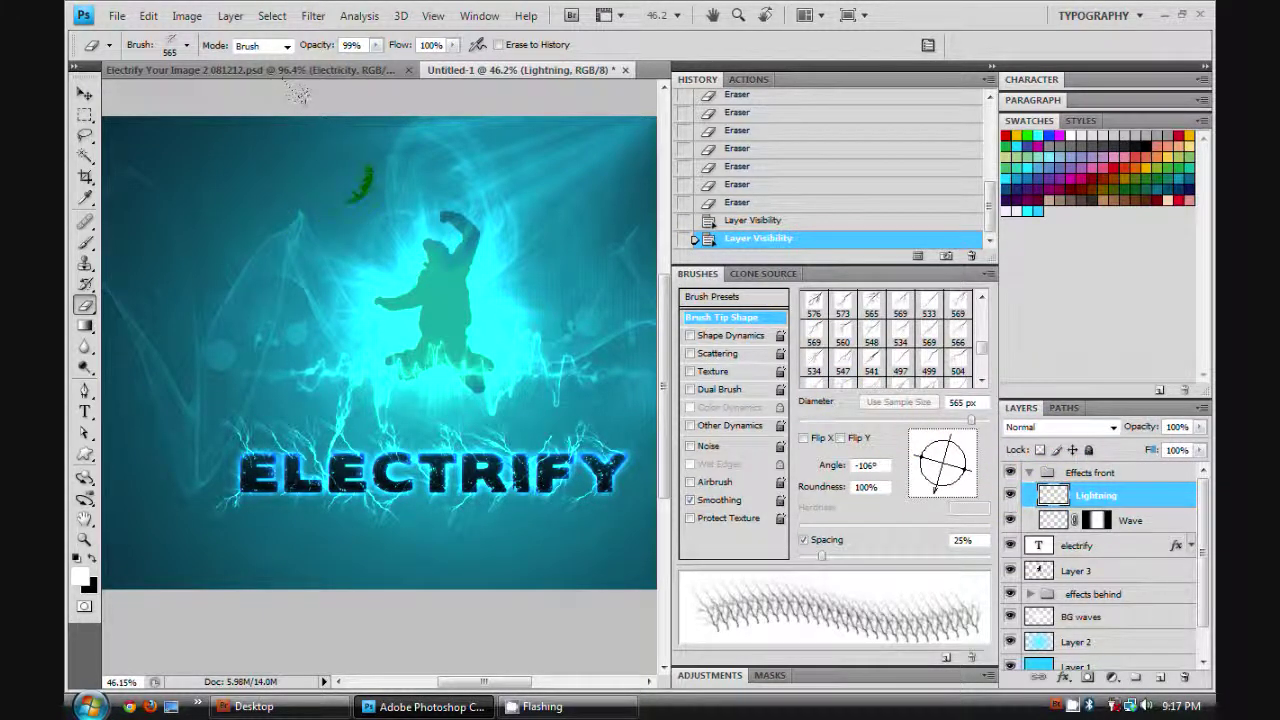
pyautogui.hotkey('ctrl', 'z')
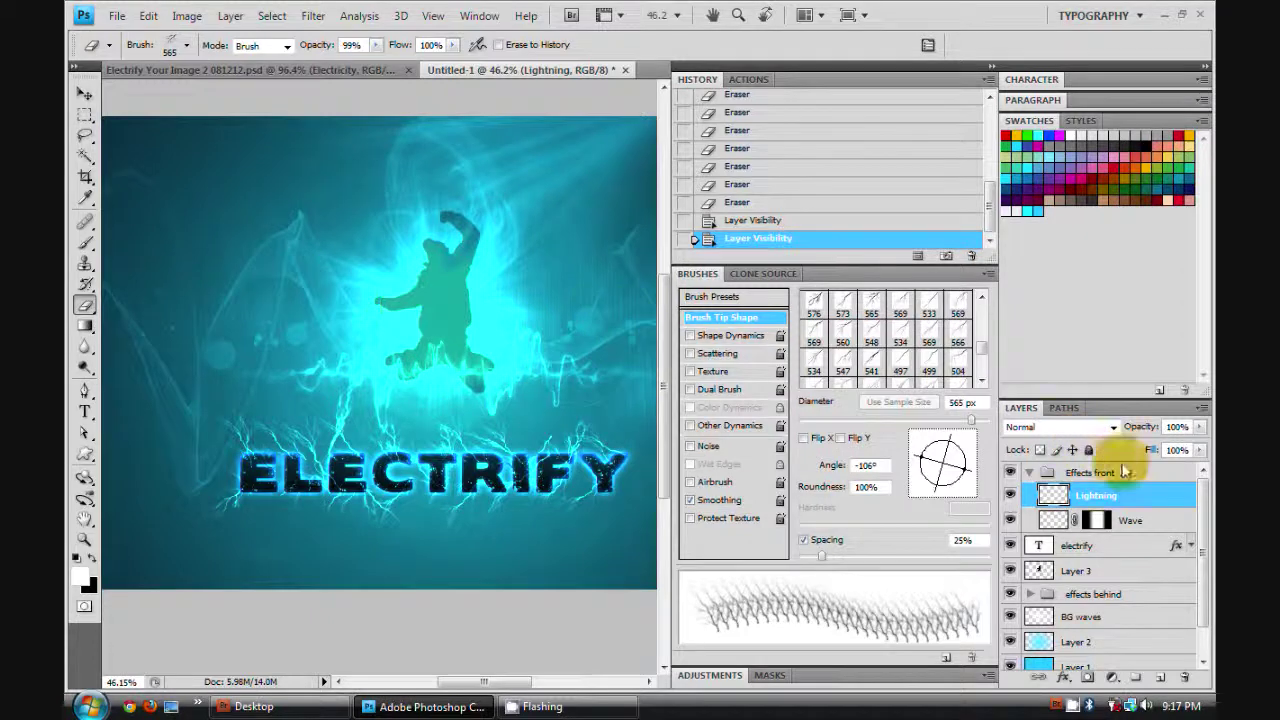
pyautogui.click(1011, 520)
pyautogui.click(1011, 520)
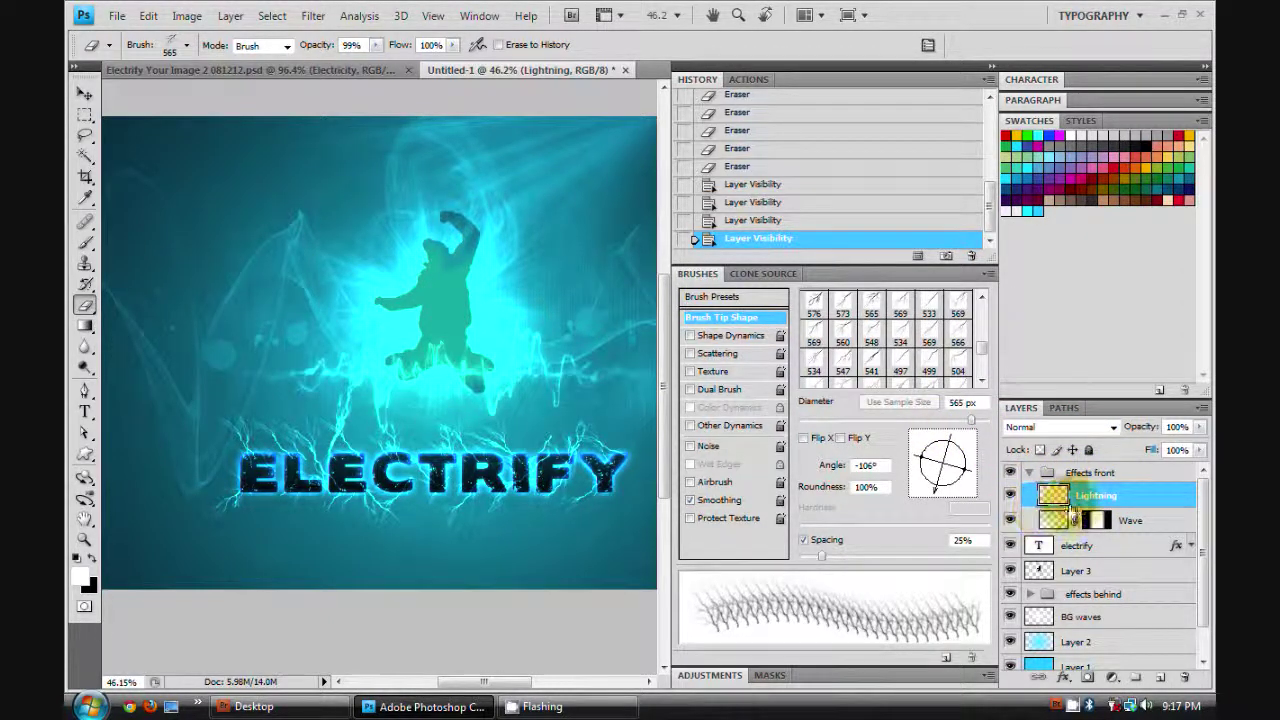
pyautogui.click(1011, 496)
pyautogui.click(1011, 496)
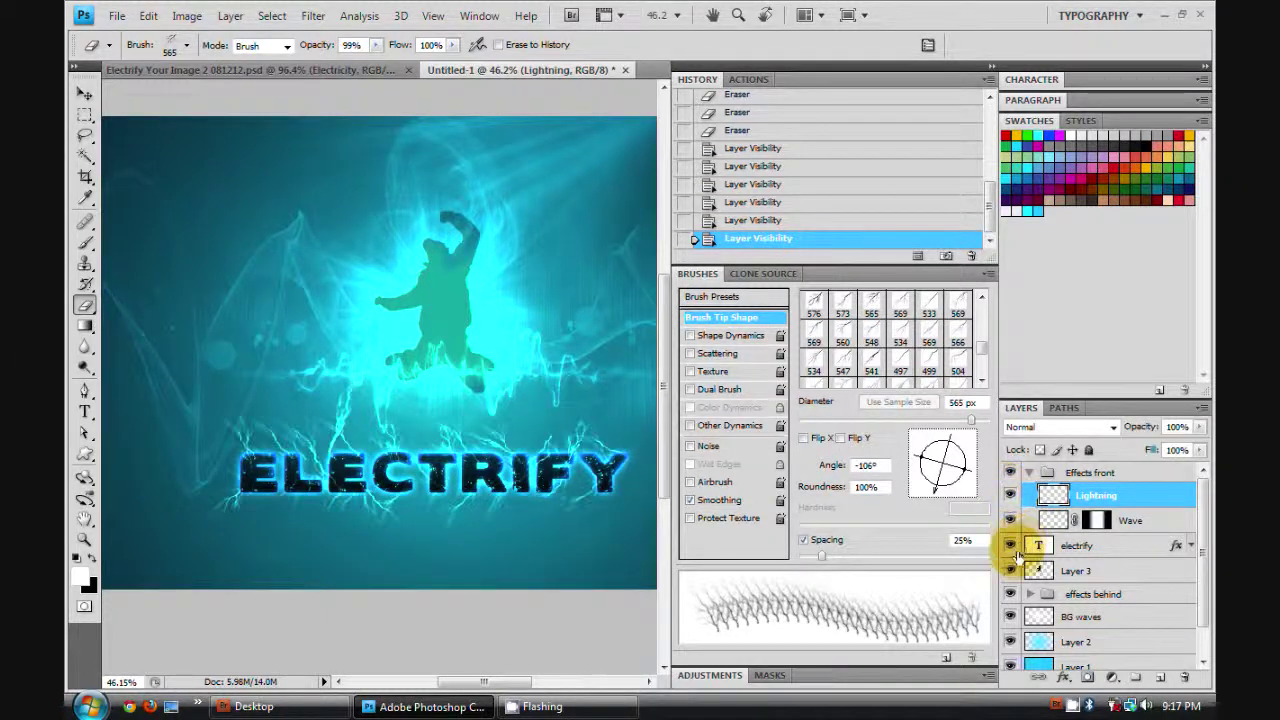
# - Expand the effects behind group, check Layer 7 by toggling its visibility, and add a new layer above it
pyautogui.click(1028, 595)
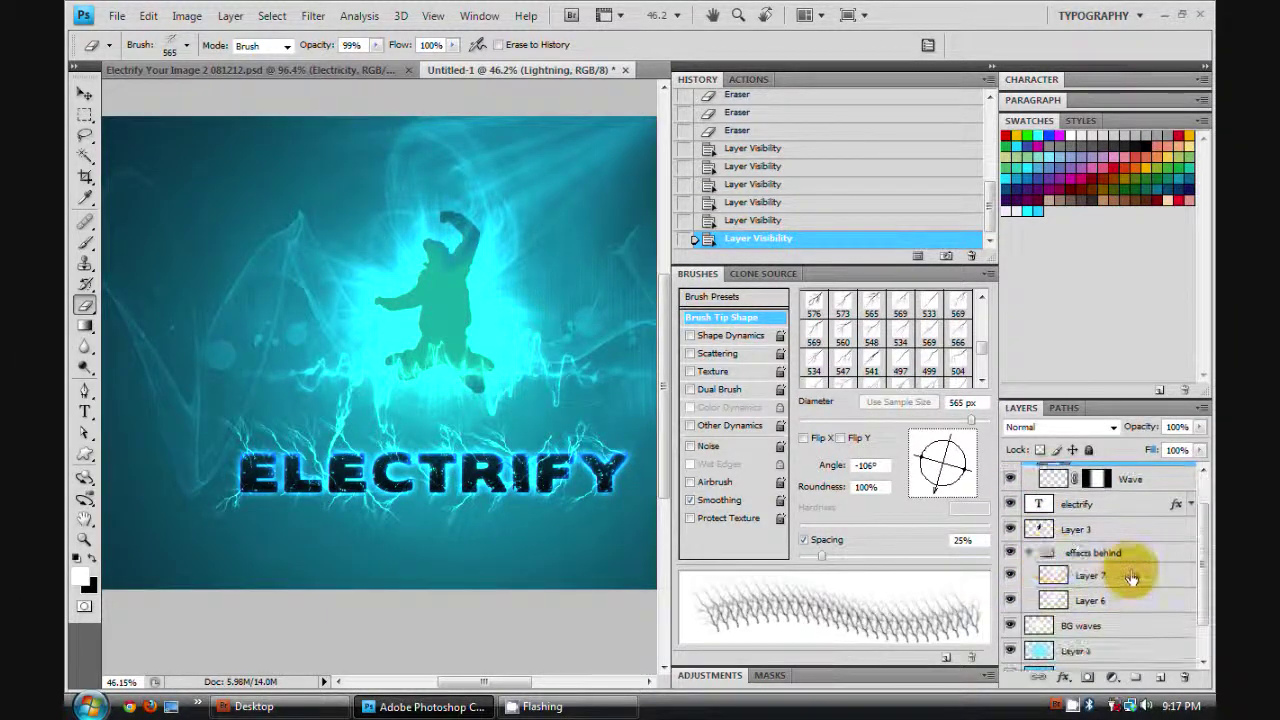
pyautogui.click(1110, 575)
pyautogui.click(1010, 577)
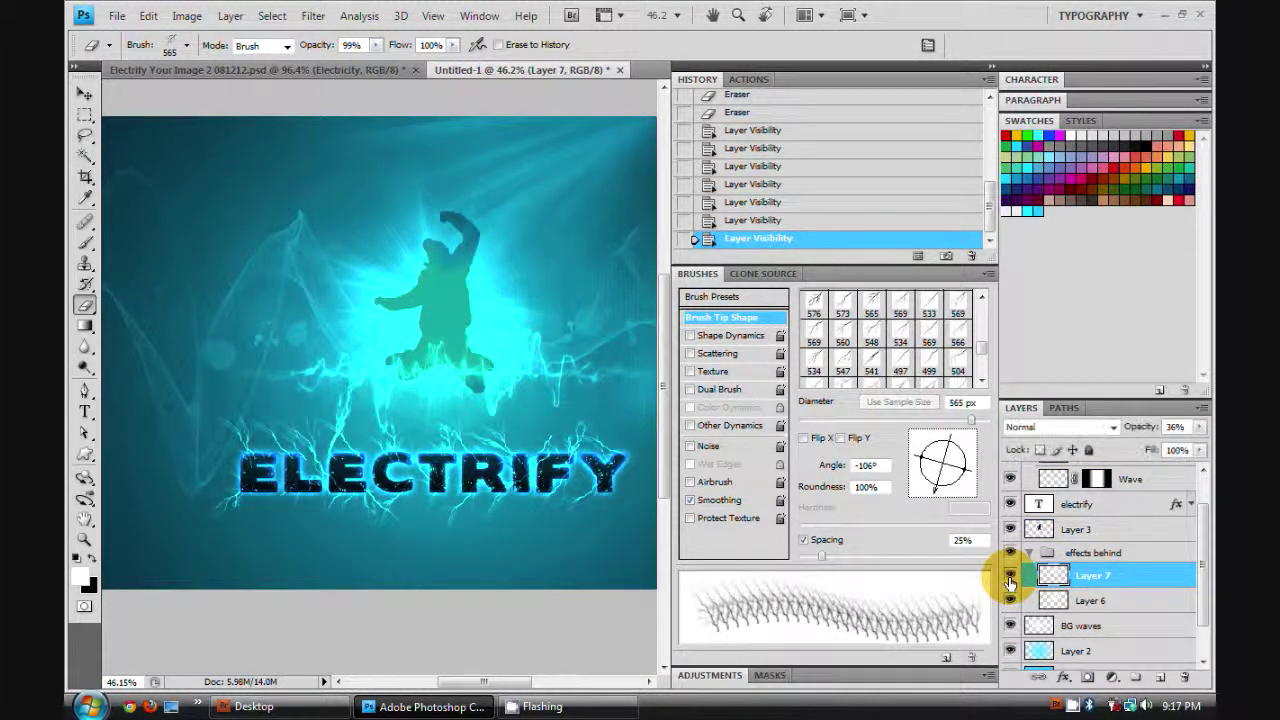
pyautogui.click(1010, 577)
pyautogui.click(1160, 677)
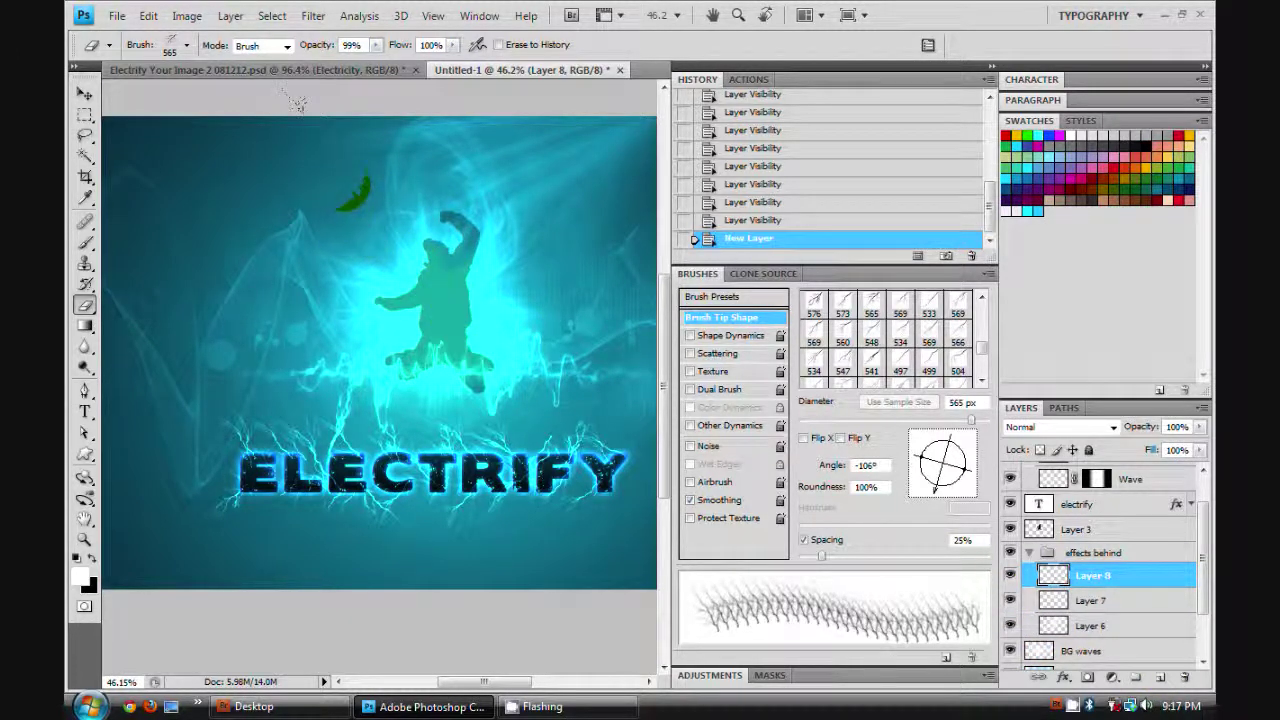
# - Choose the 576 px lightning tip for the Brush and set its angle to -101° and its roundness to 96%
pyautogui.press('b')
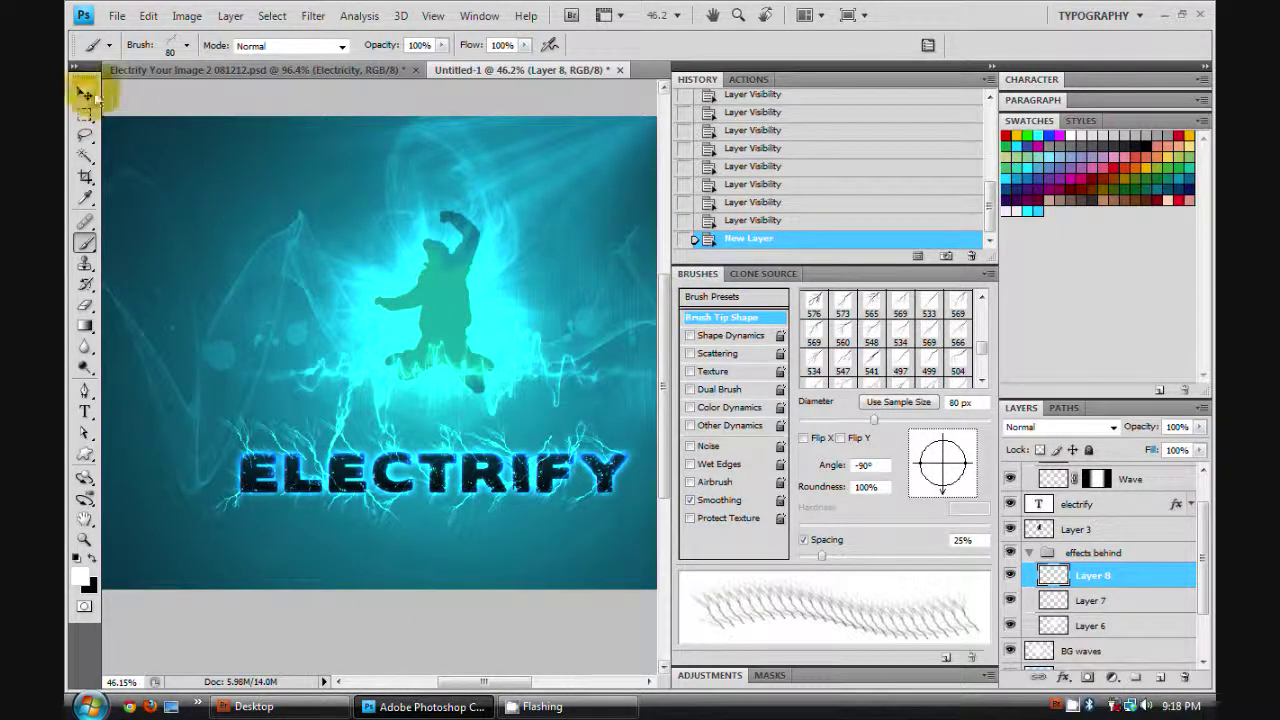
pyautogui.click(186, 45)
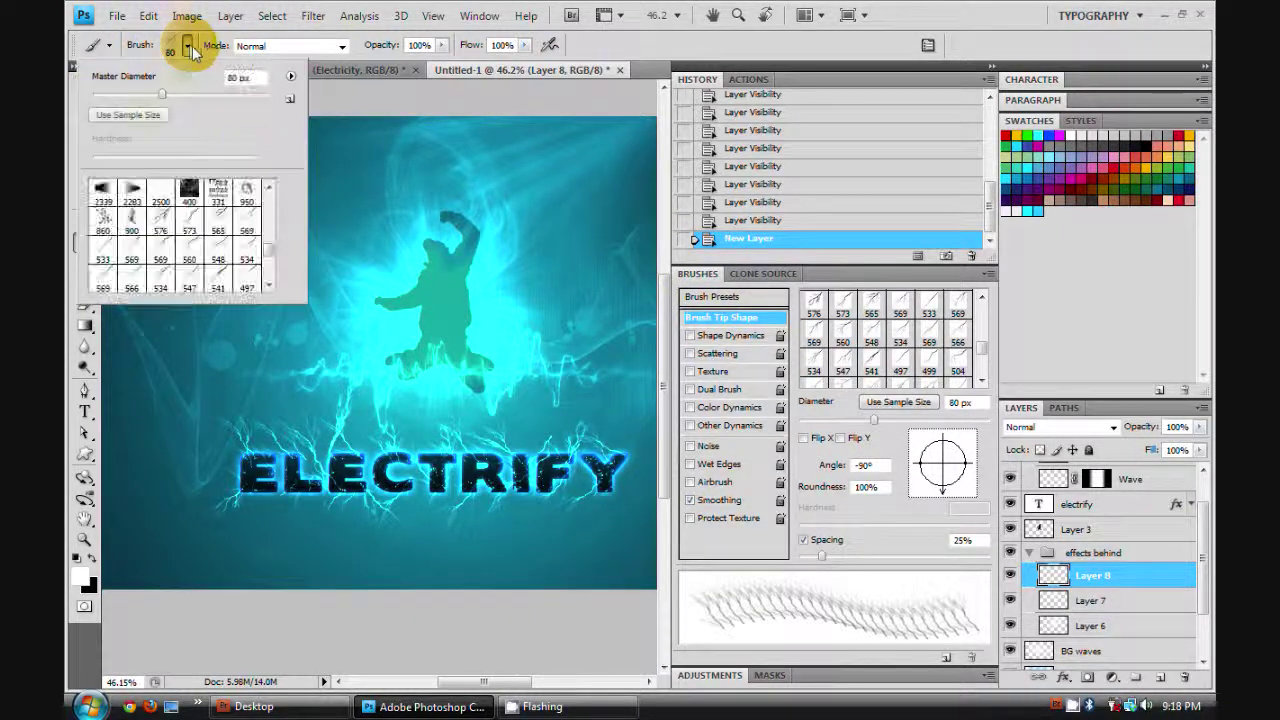
pyautogui.click(166, 221)
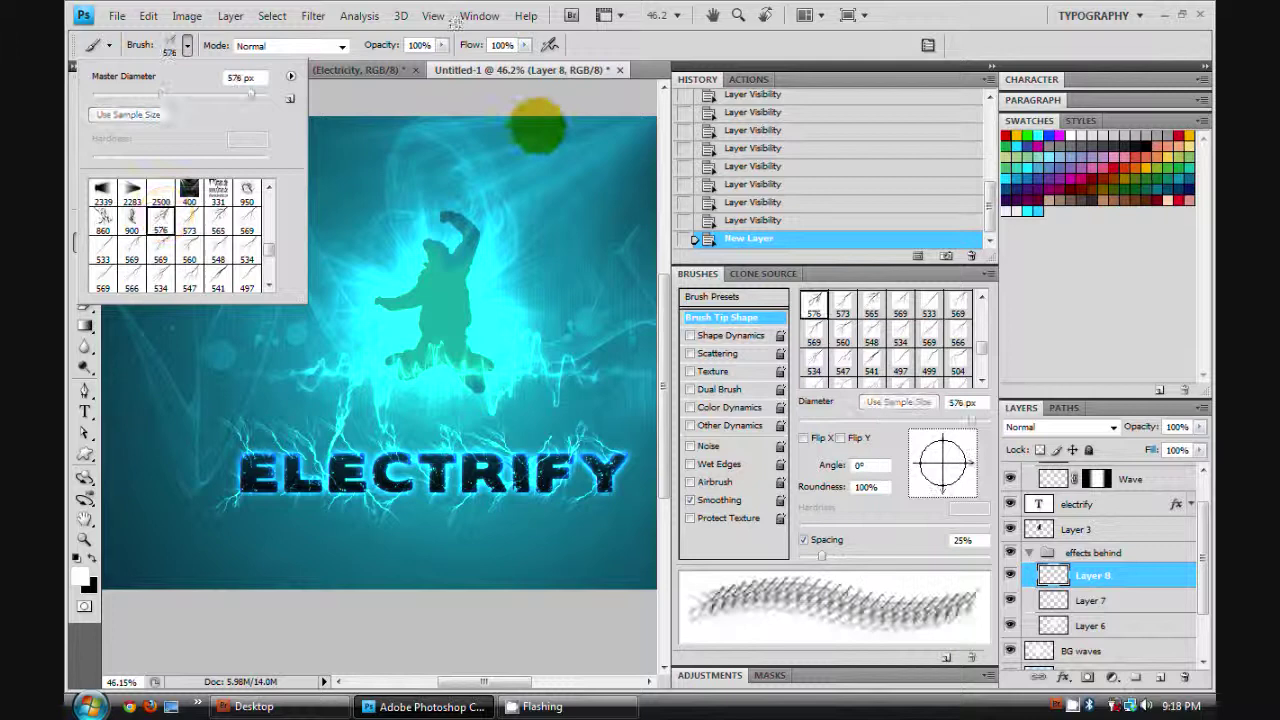
pyautogui.click(890, 22)
pyautogui.moveTo(970, 460)
pyautogui.mouseDown()
pyautogui.moveTo(880, 450)
pyautogui.moveTo(918, 492)
pyautogui.mouseUp()
pyautogui.click(952, 487)
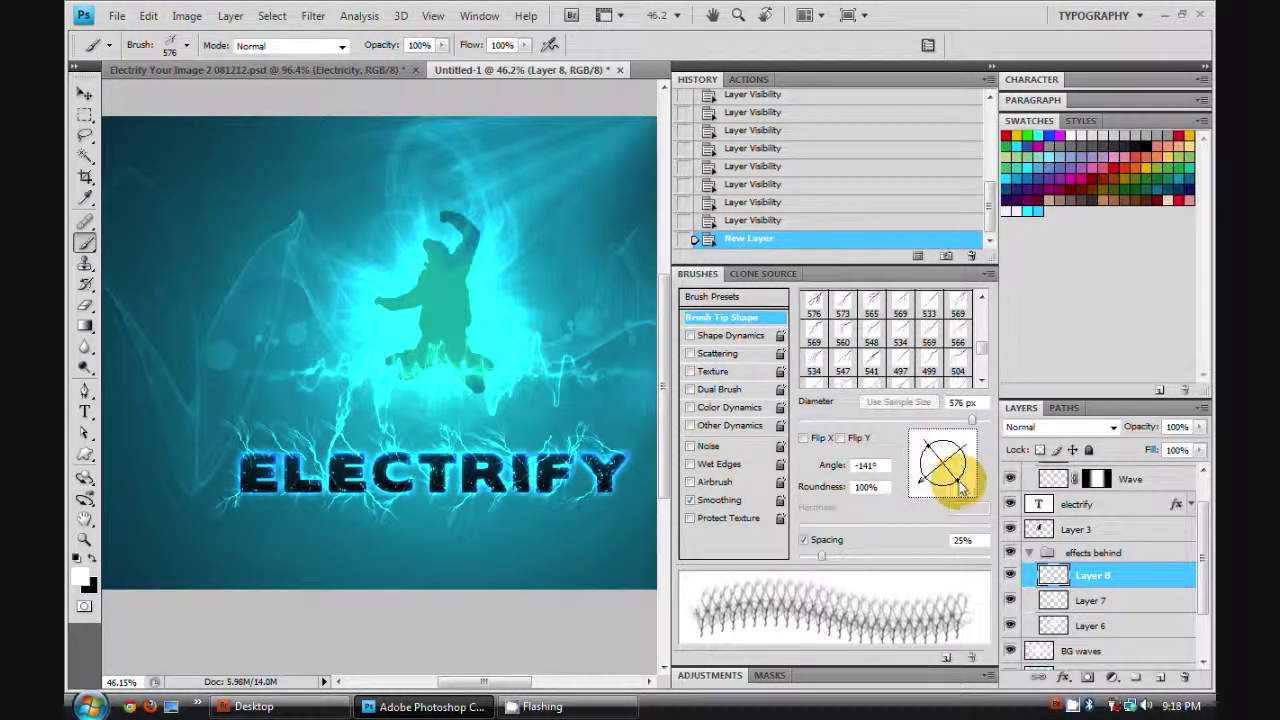
pyautogui.moveTo(960, 480); pyautogui.dragTo(962, 440)
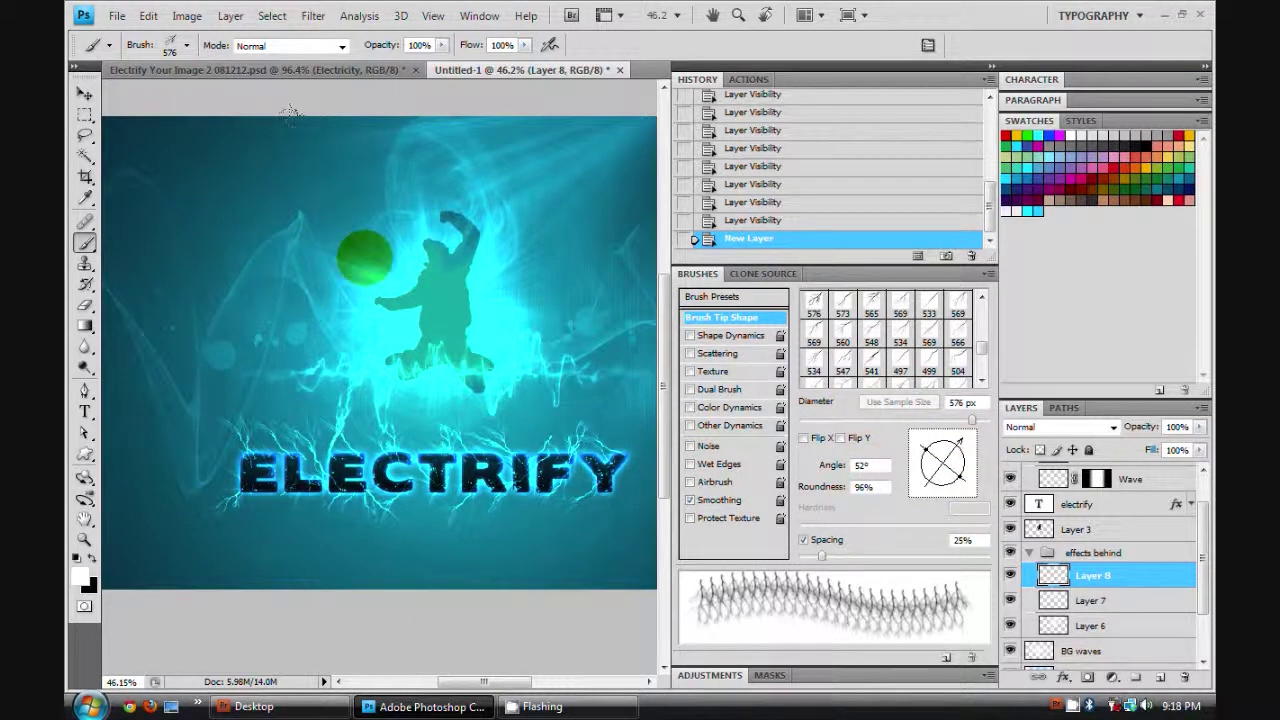
pyautogui.moveTo(953, 508)
pyautogui.mouseDown()
pyautogui.moveTo(934, 457)
pyautogui.moveTo(938, 488)
pyautogui.mouseUp()
# - Stamp a lightning bolt above the jumping figure and hide the part over the figure with an inverted figure-shaped mask on Layer 8
pyautogui.click(374, 205)
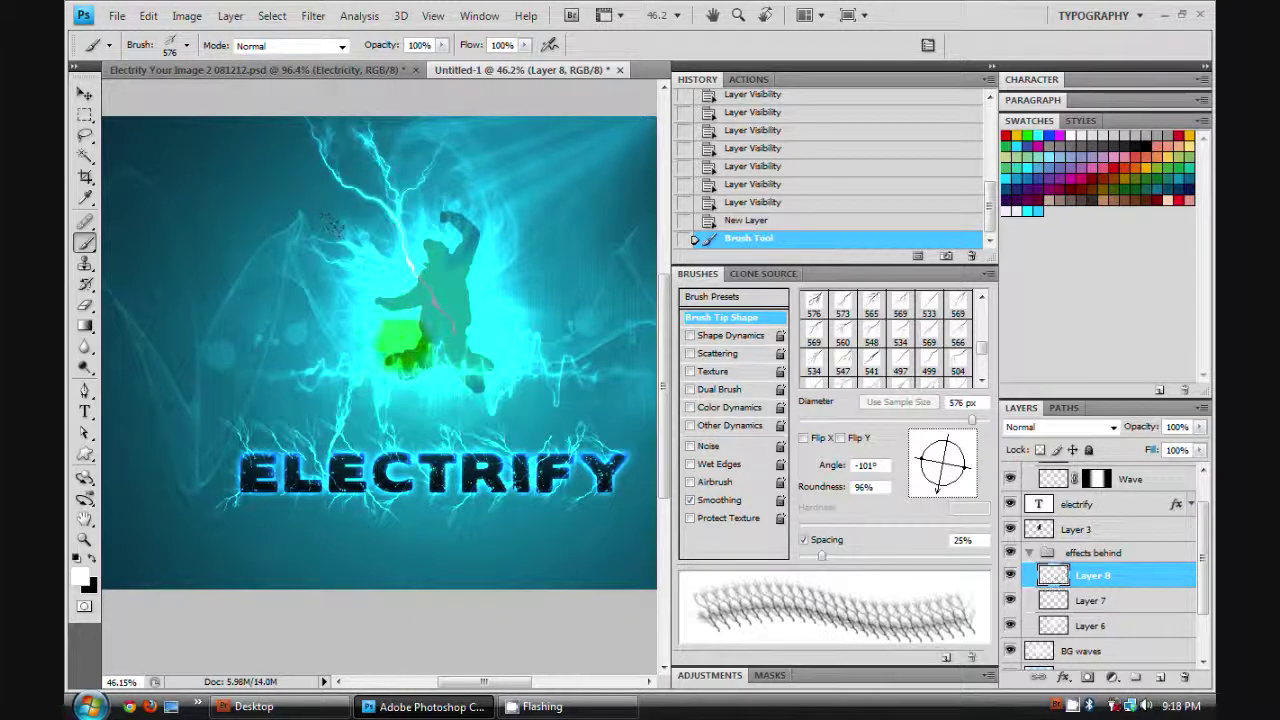
pyautogui.hotkey('ctrl', 'z')
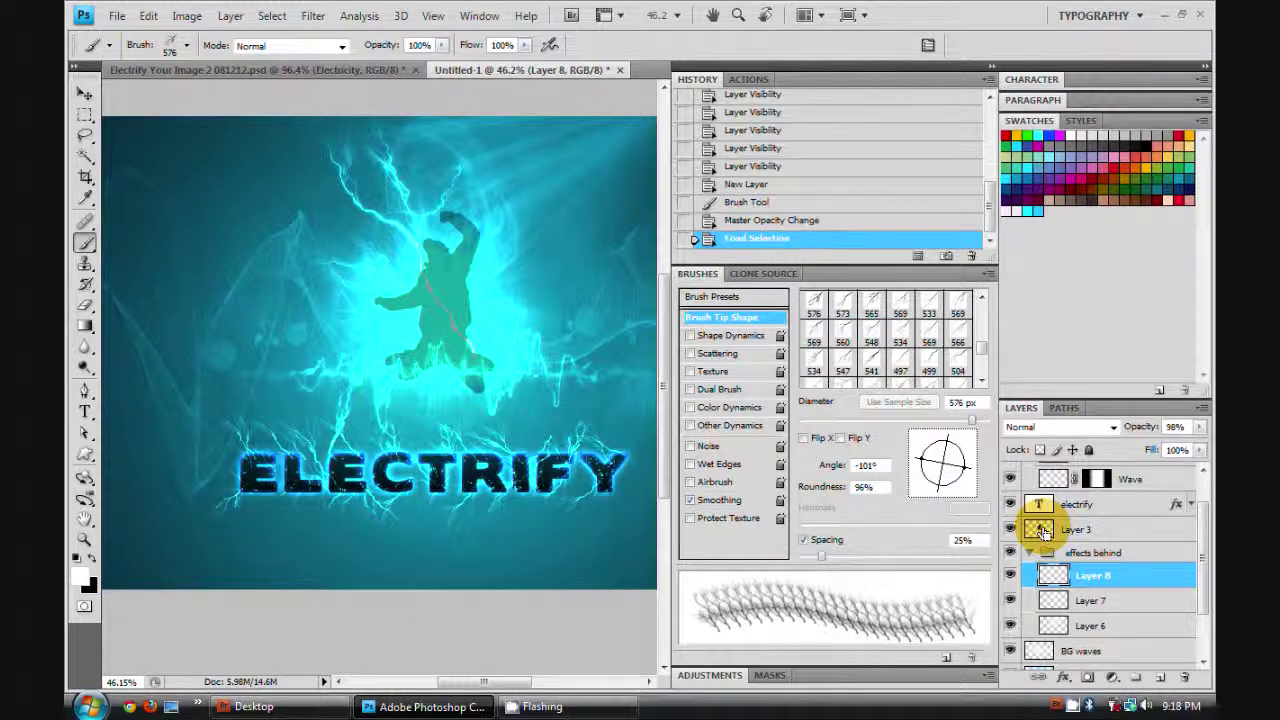
pyautogui.click(1089, 678)
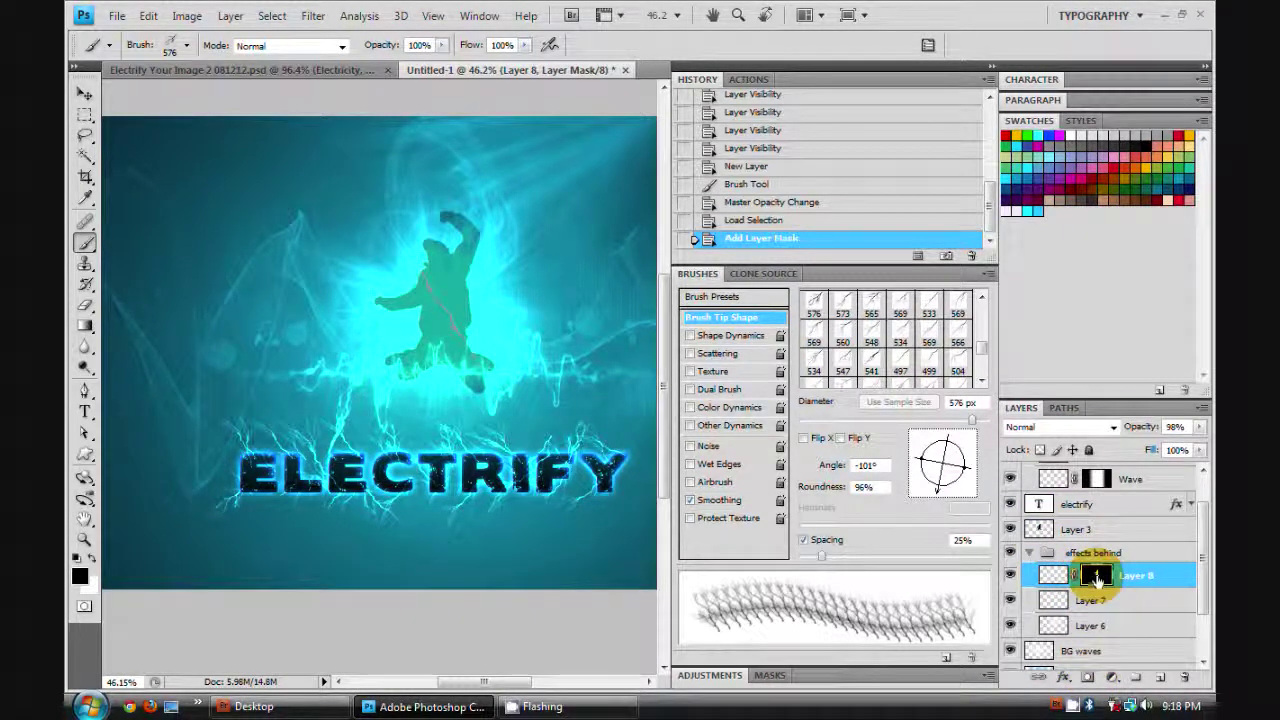
pyautogui.hotkey('ctrl', 'i')
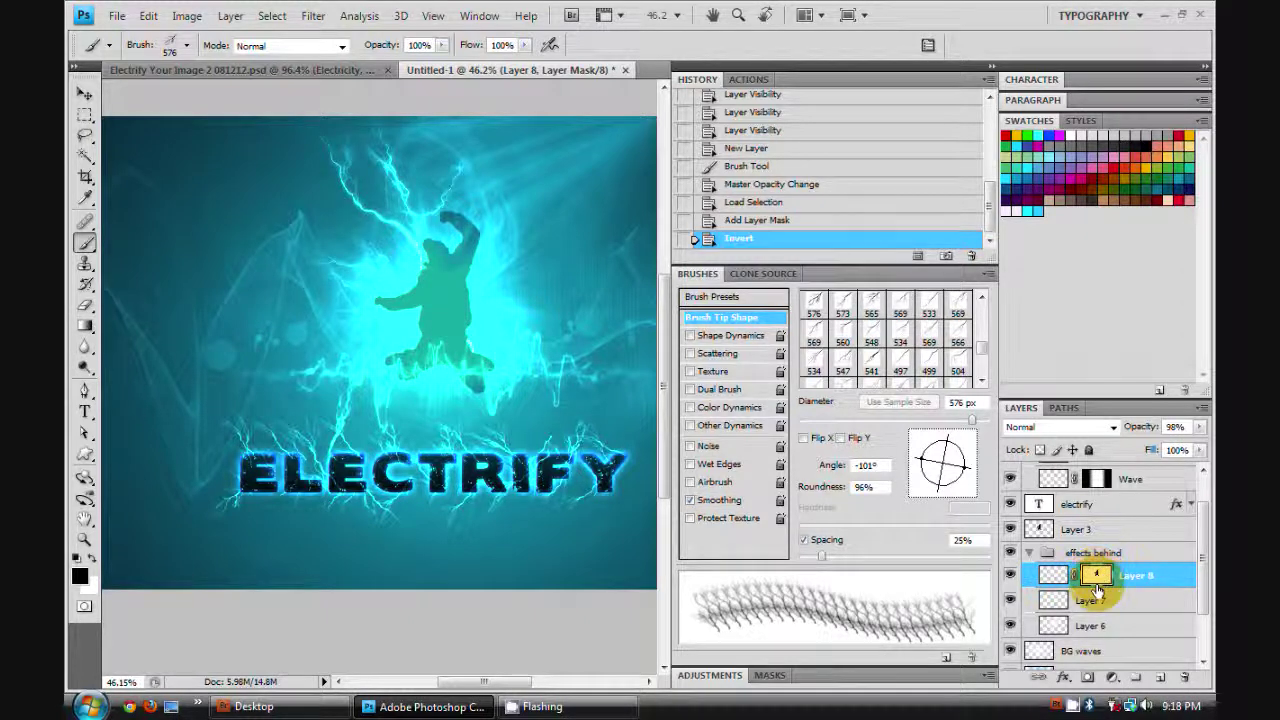
# - Toggle Layer 7's visibility to check its effect, and give Layer 6 a mask replaced by a copy of Layer 8's mask
pyautogui.click(1068, 600)
pyautogui.click(1011, 601)
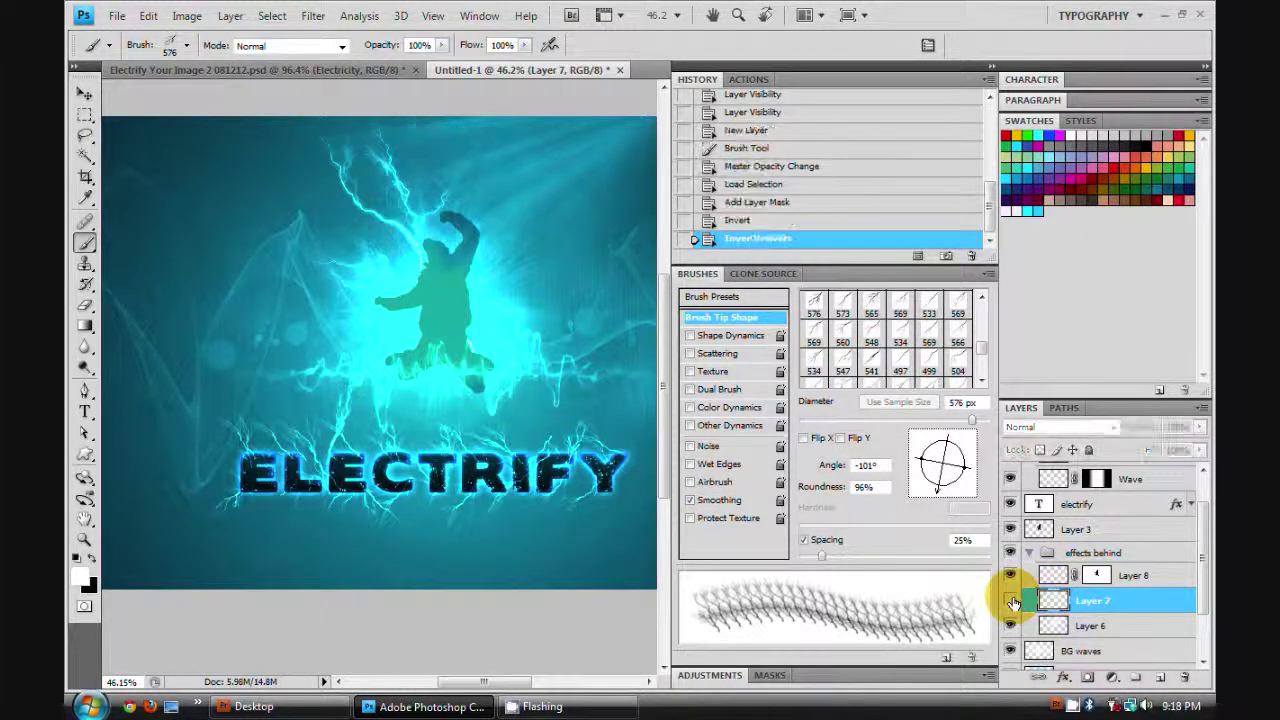
pyautogui.click(1011, 601)
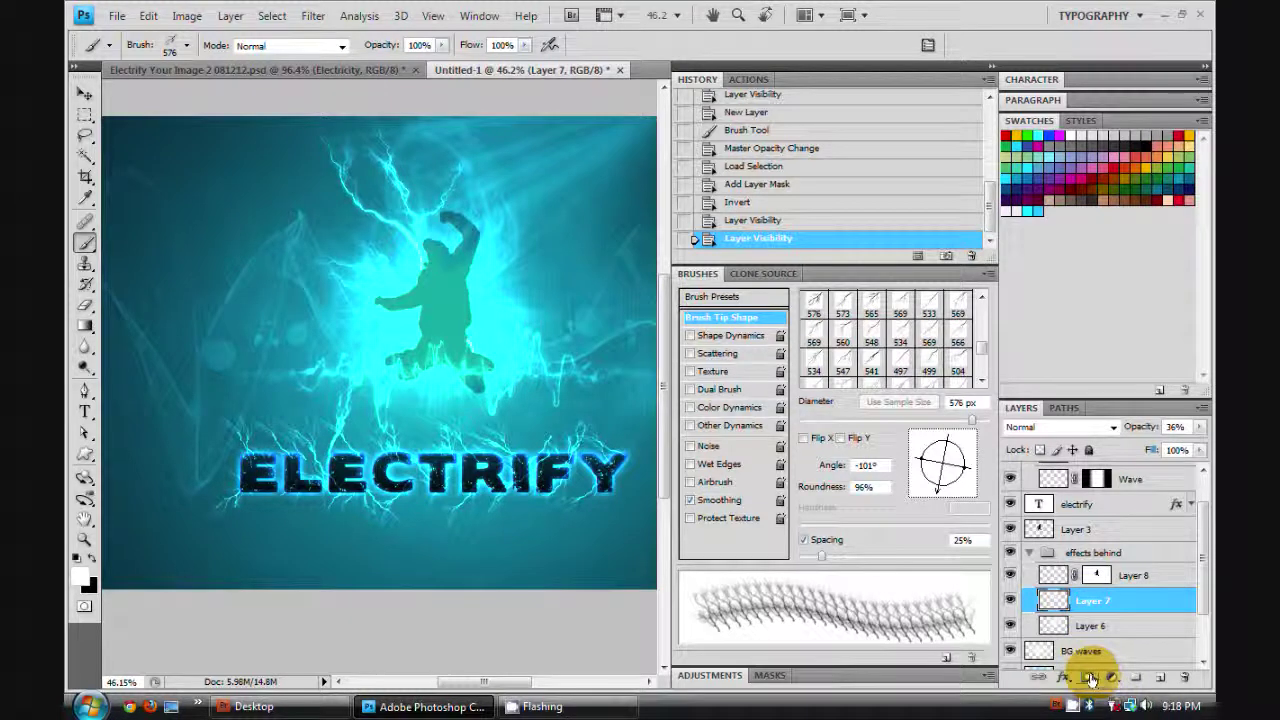
pyautogui.click(1078, 635)
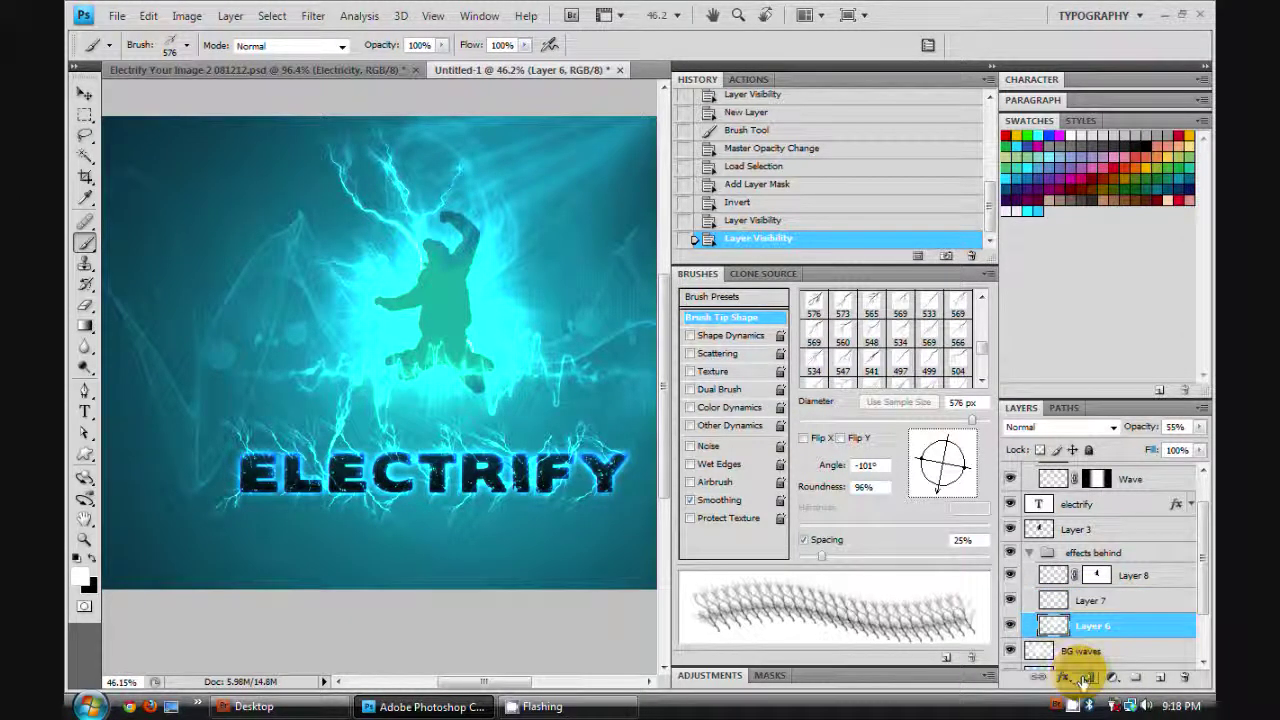
pyautogui.click(1088, 677)
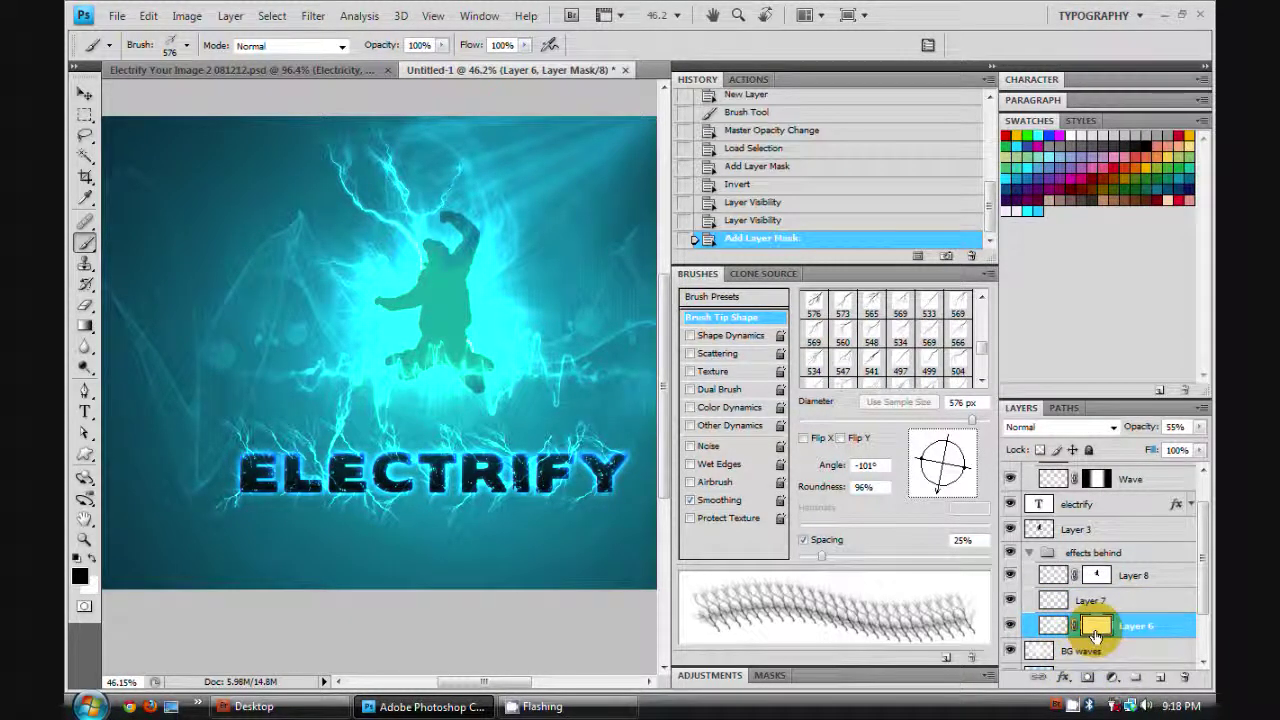
pyautogui.moveTo(1096, 576); pyautogui.dragTo(1091, 622)
pyautogui.click(642, 273)
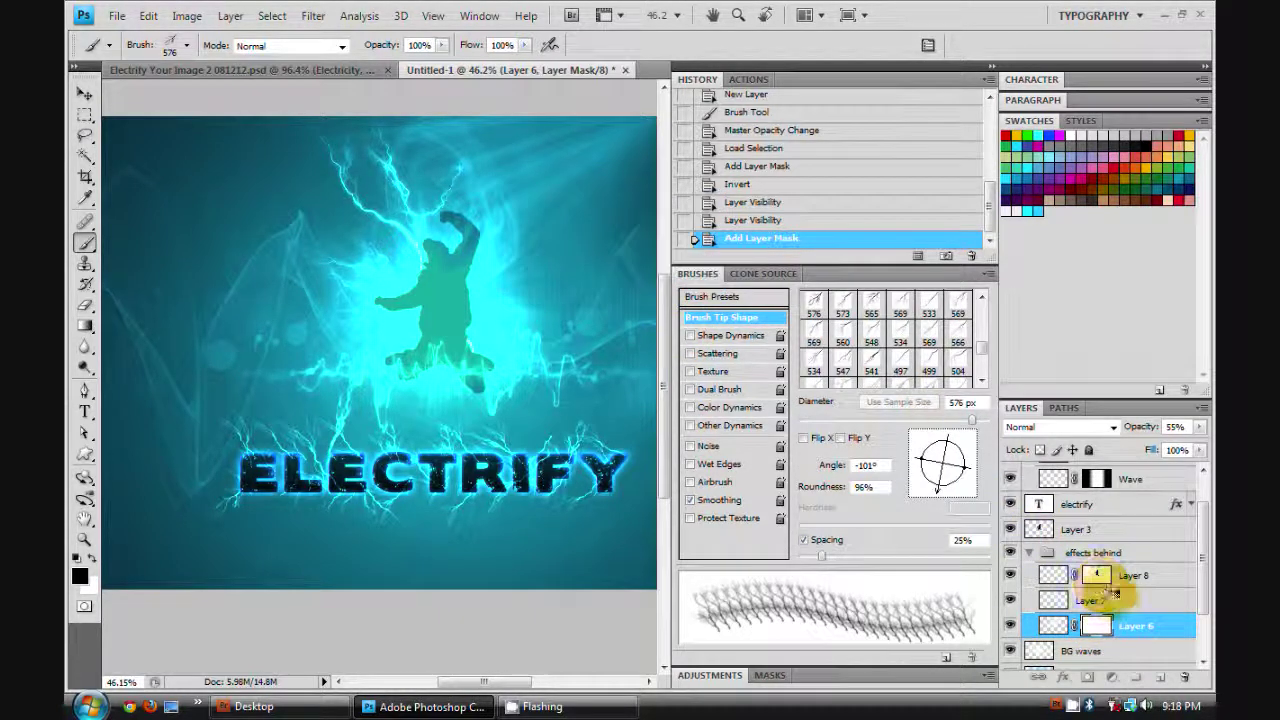
pyautogui.moveTo(1097, 576); pyautogui.dragTo(1096, 626)
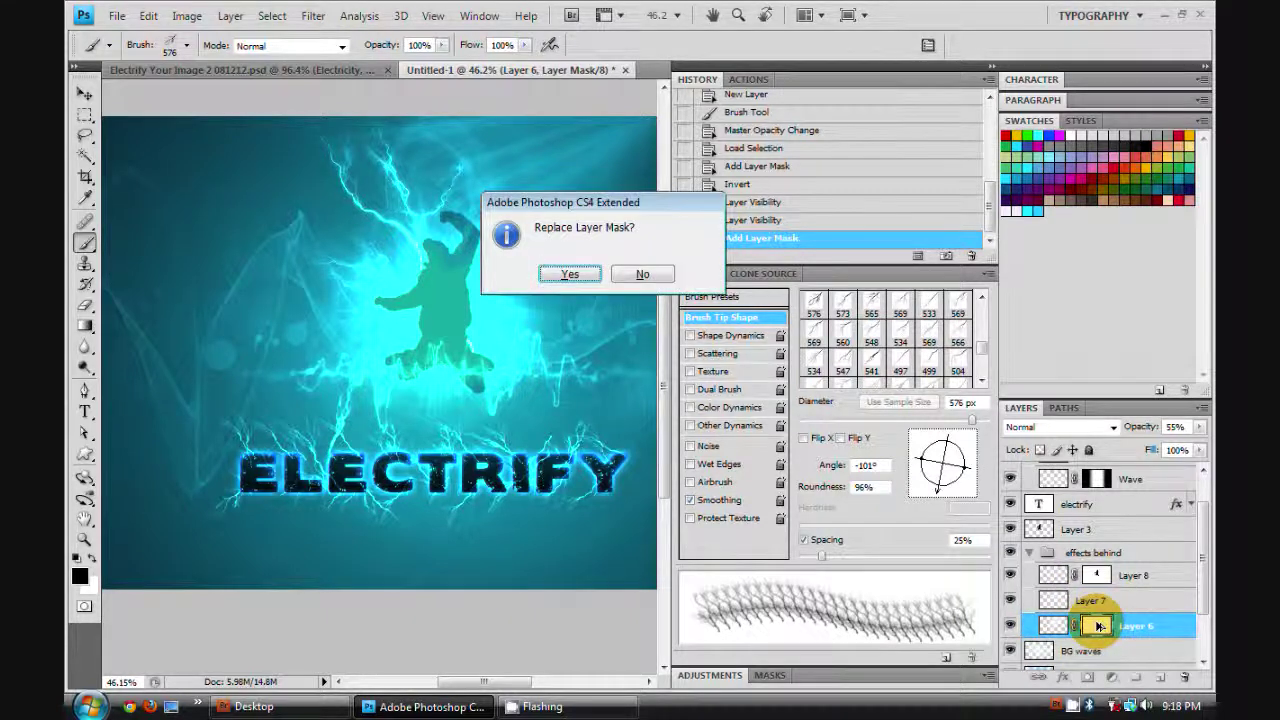
pyautogui.click(570, 274)
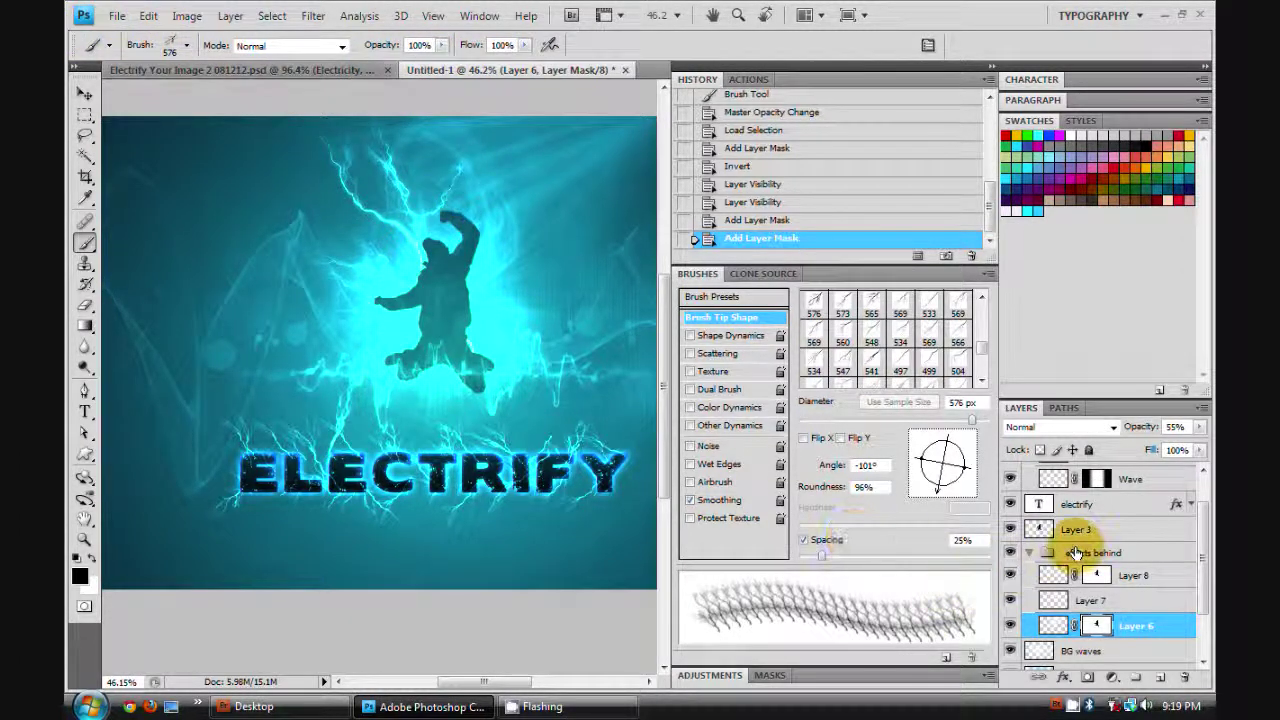
# - Collapse the effects behind group and the History and Brushes panels, and review the whole composition at several magnifications
pyautogui.click(1028, 553)
pyautogui.scroll(-3, 387, 384)
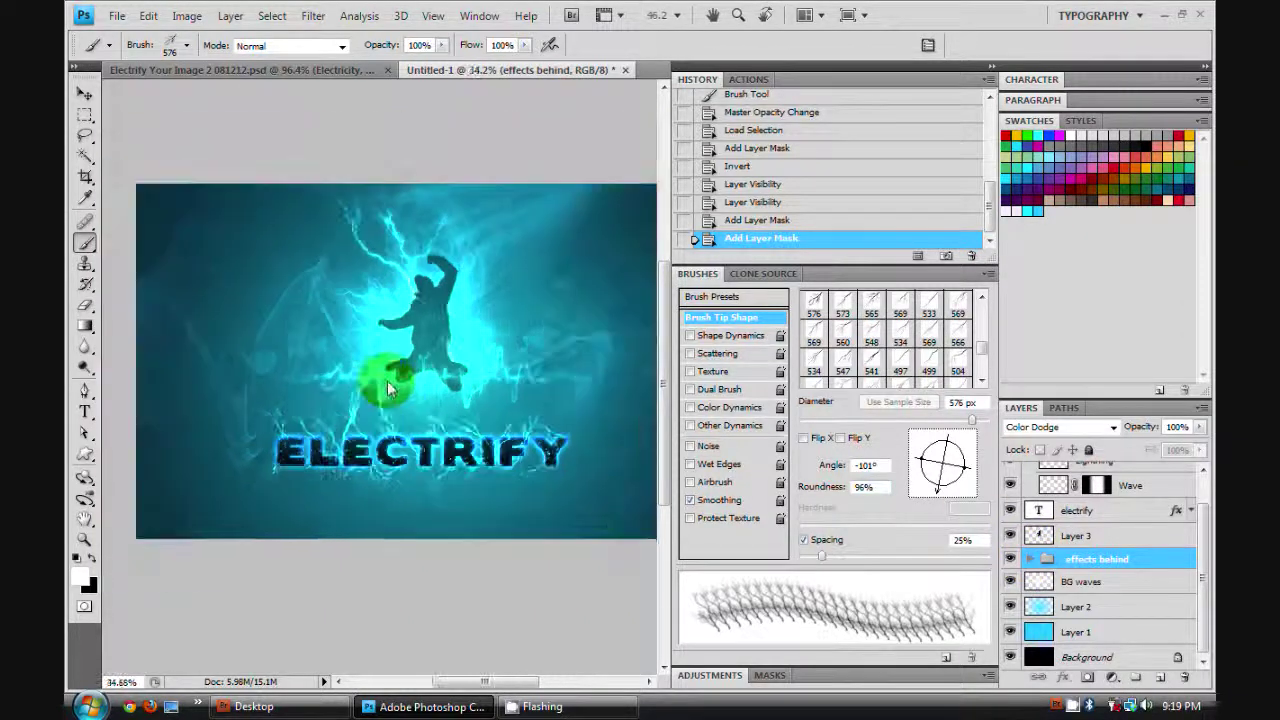
pyautogui.click(963, 73)
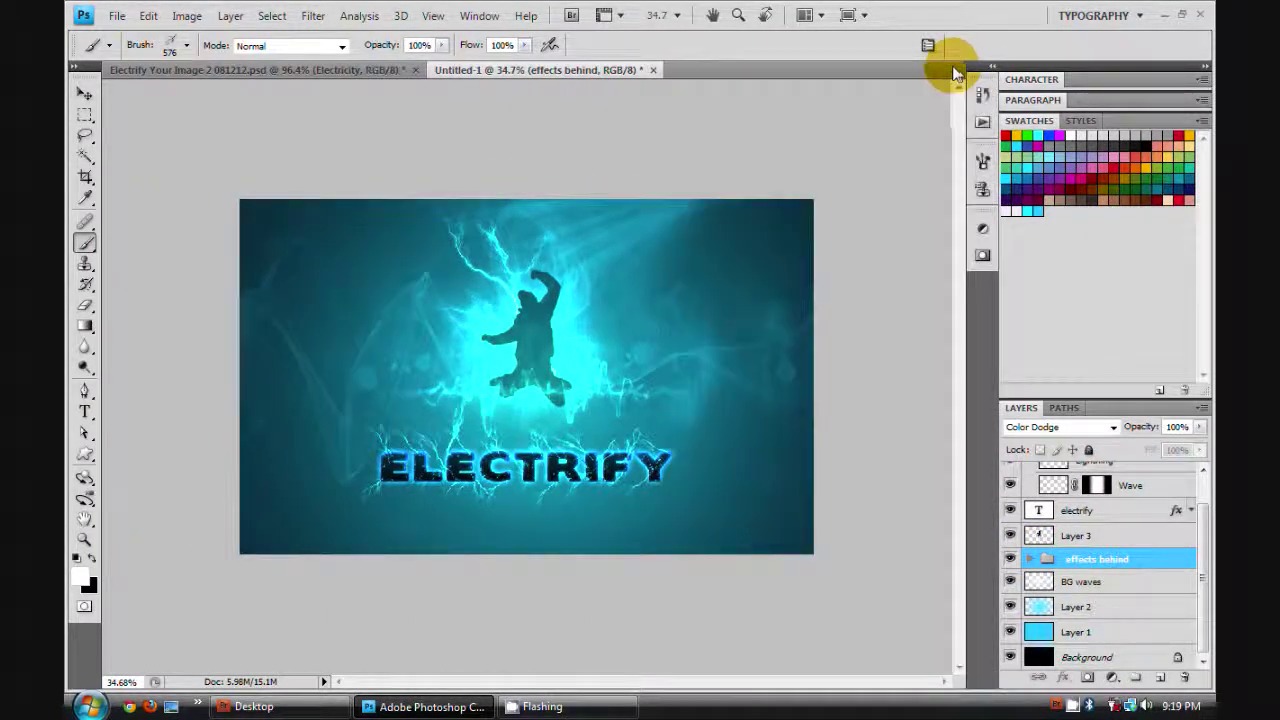
pyautogui.scroll(2, 668, 290)
pyautogui.scroll(-1, 670, 291)
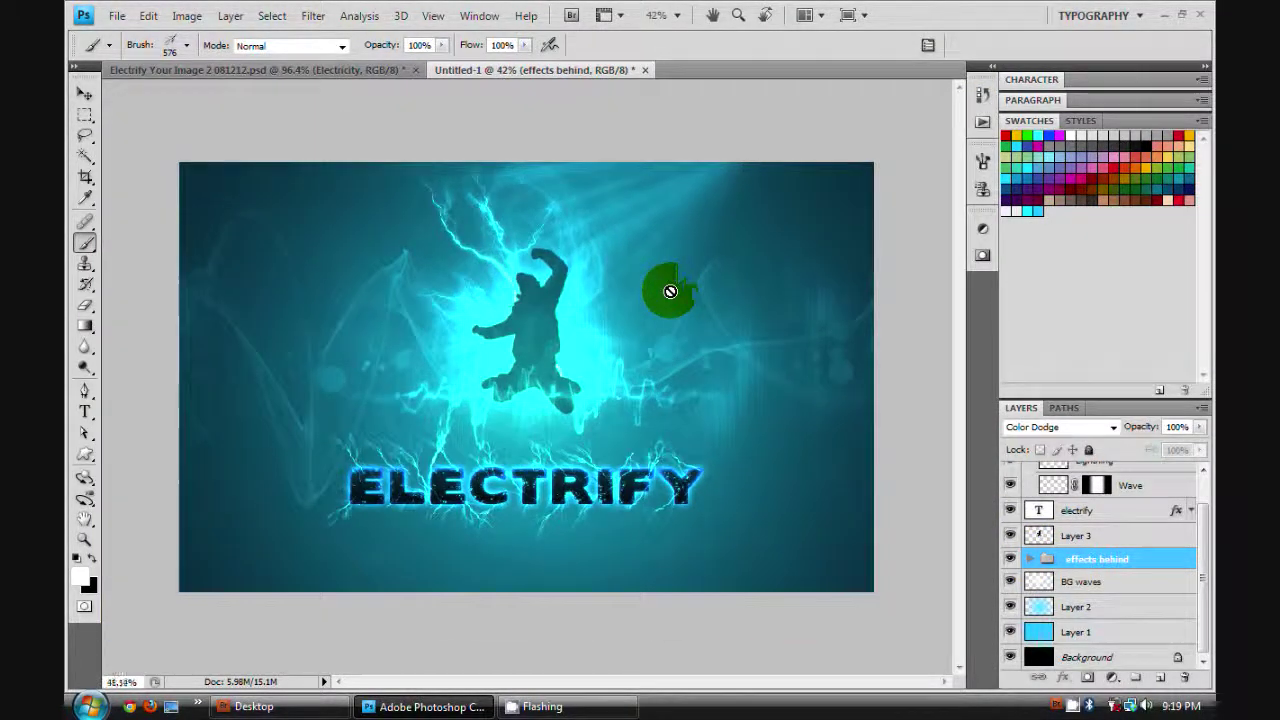
pyautogui.scroll(-1, 670, 291)
pyautogui.scroll(1, 670, 291)
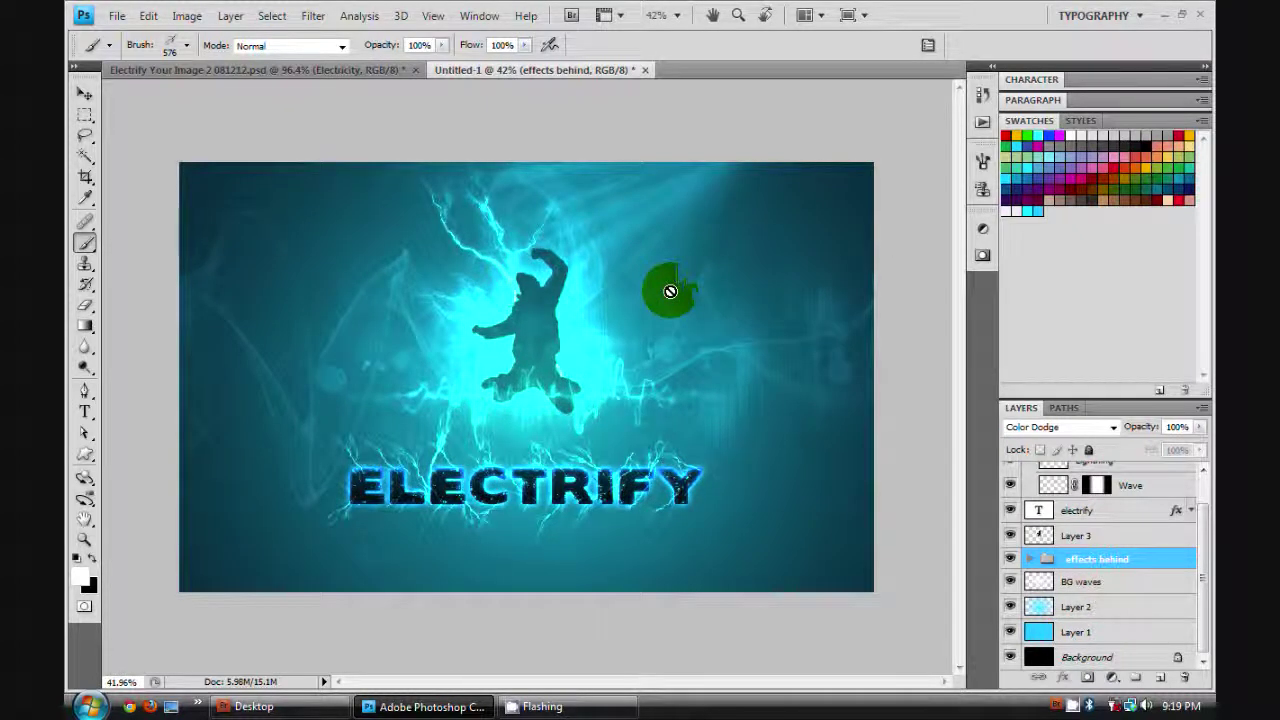
pyautogui.scroll(1, 670, 291)
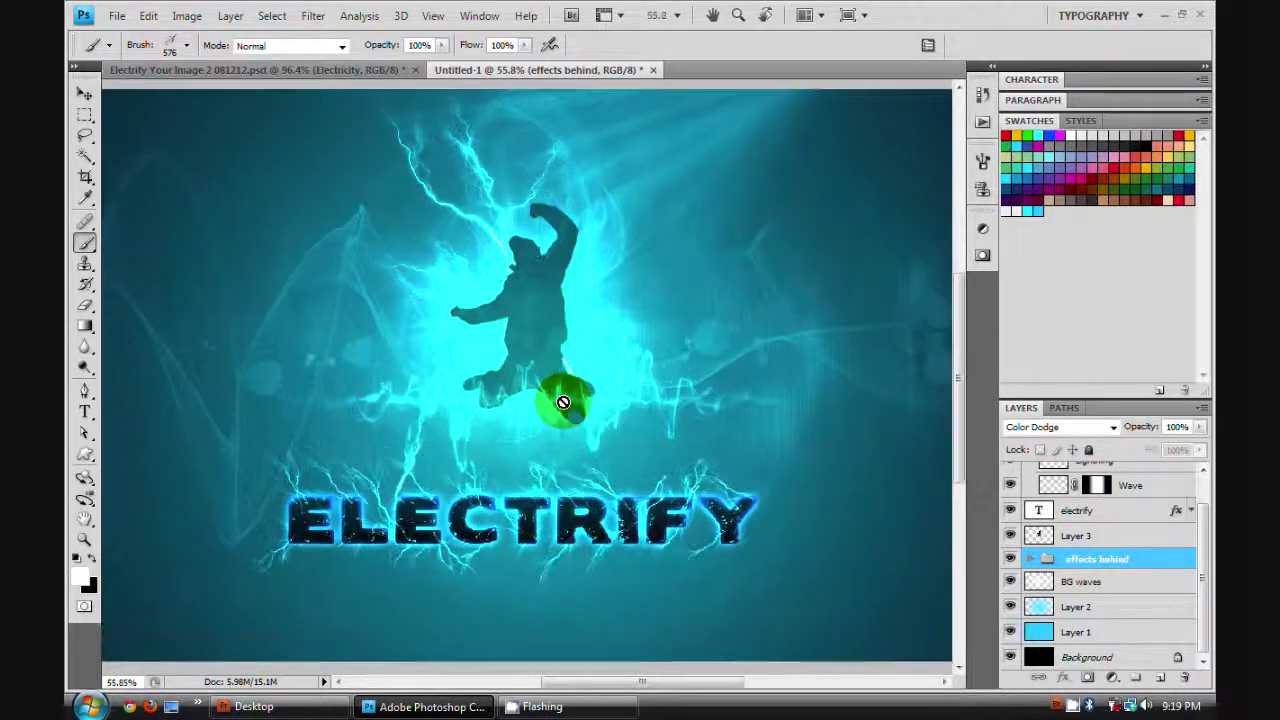
pyautogui.scroll(2, 563, 400)
pyautogui.scroll(-1, 563, 402)
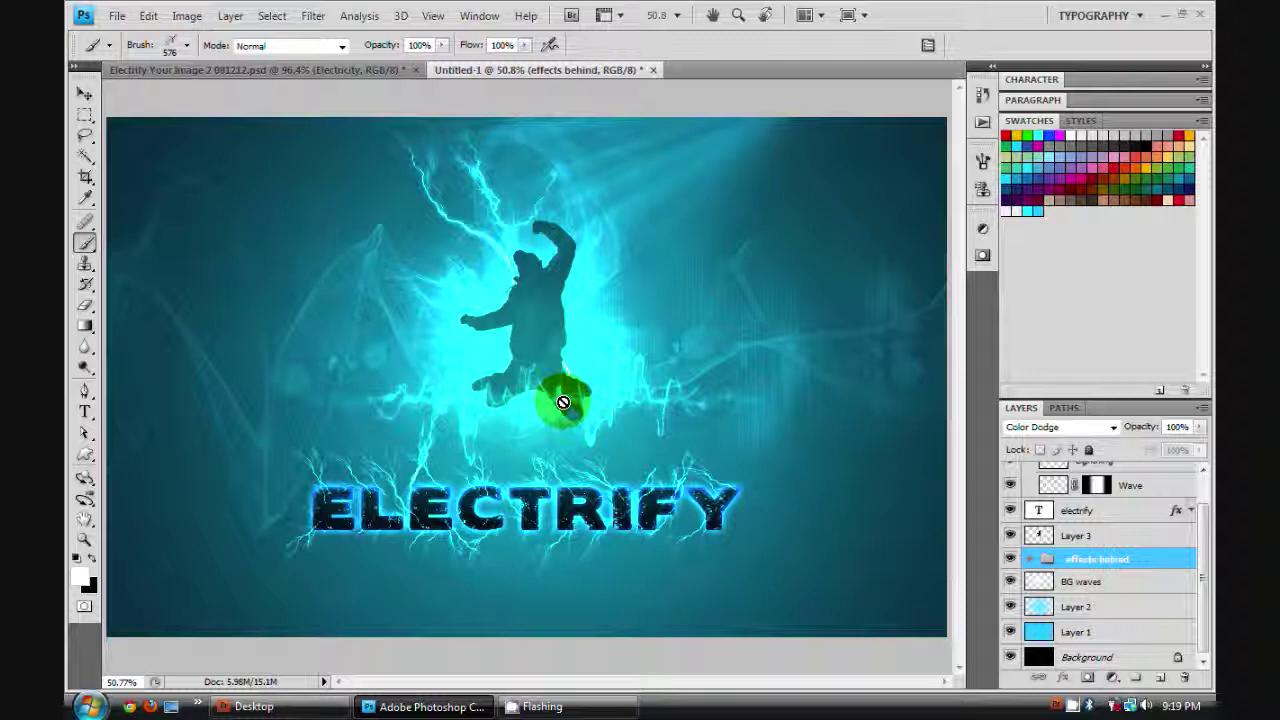
# - Switch to Adobe Bridge to look through the Desktop files, and return to the composition in Photoshop
pyautogui.click(343, 705)
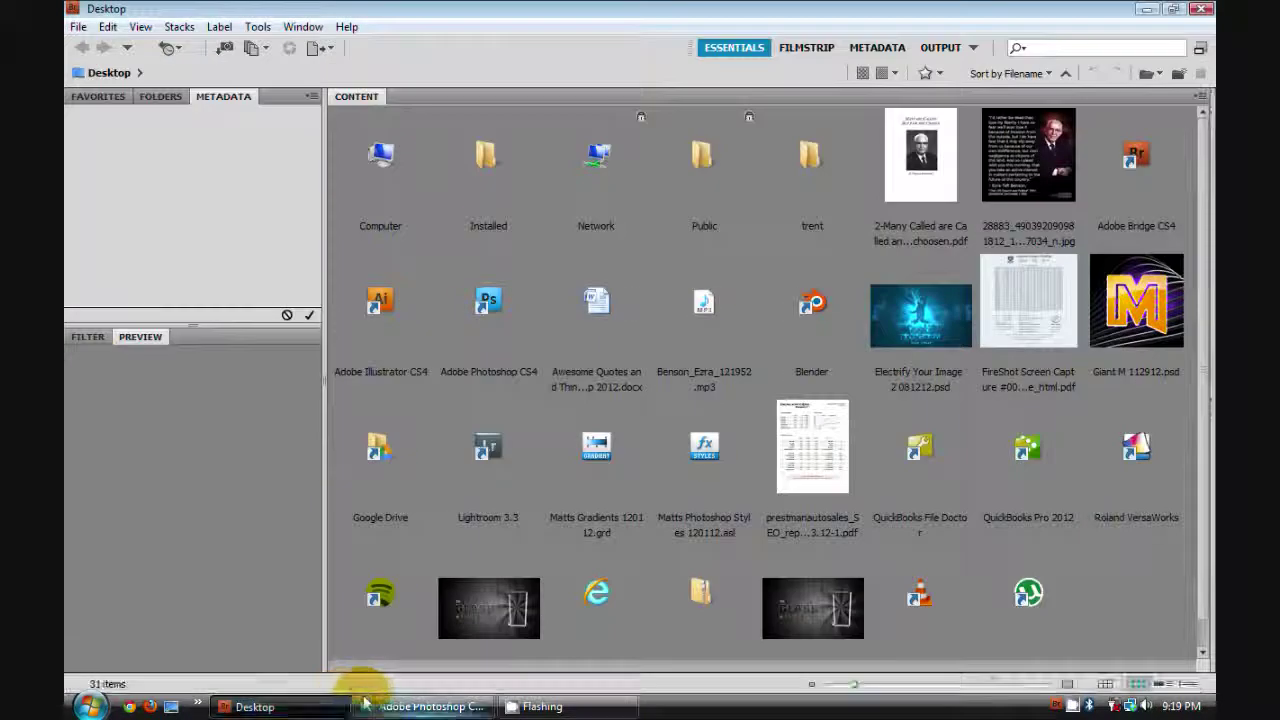
pyautogui.scroll(-1, 863, 455)
pyautogui.scroll(1, 863, 455)
pyautogui.scroll(-1, 864, 455)
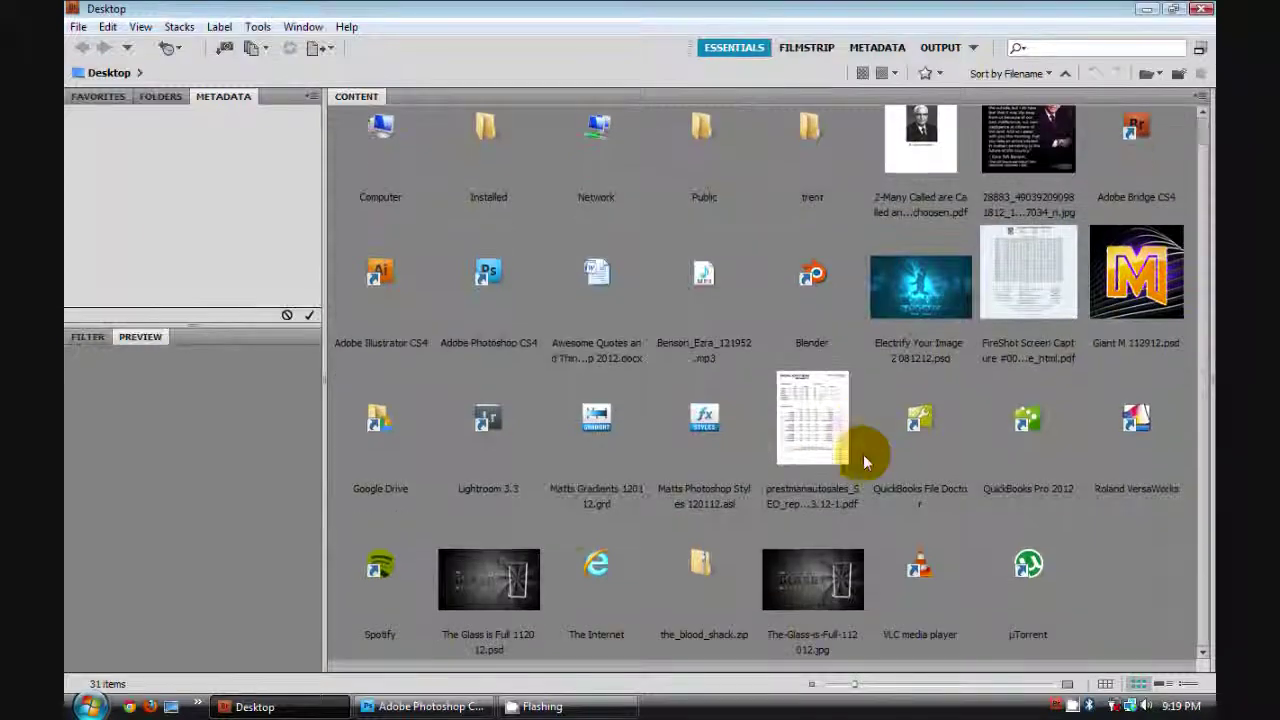
pyautogui.click(519, 706)
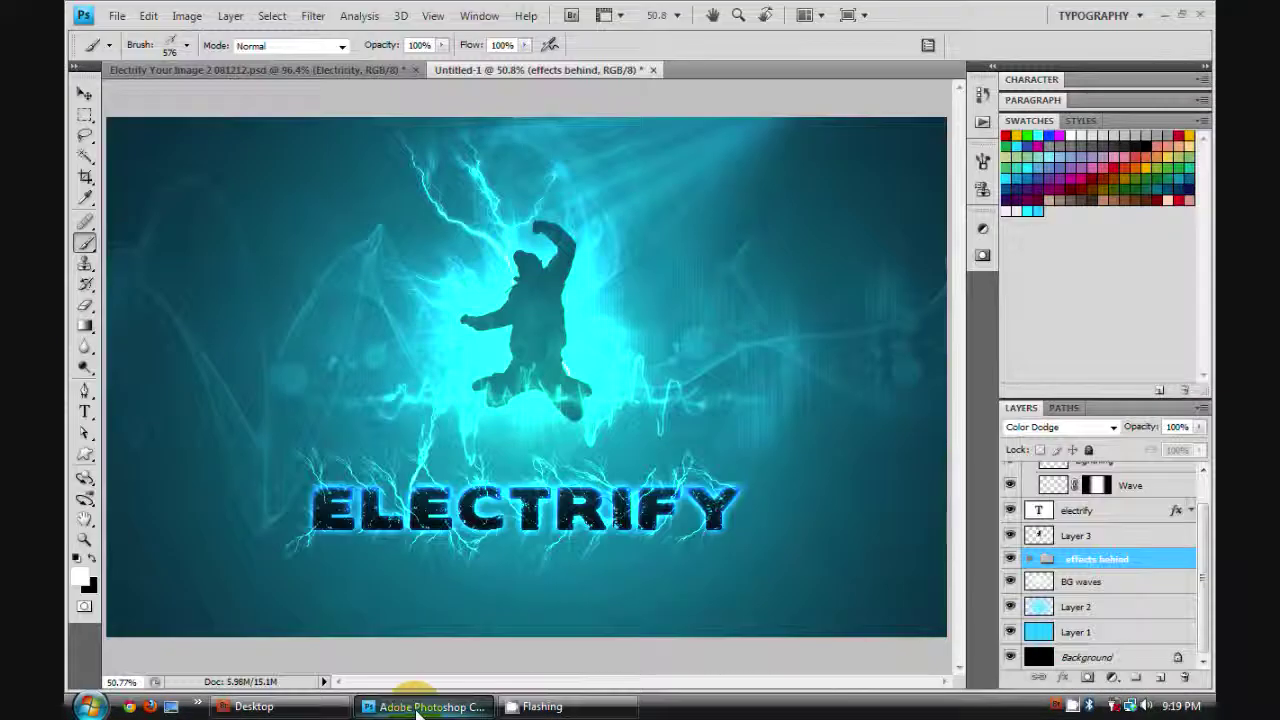